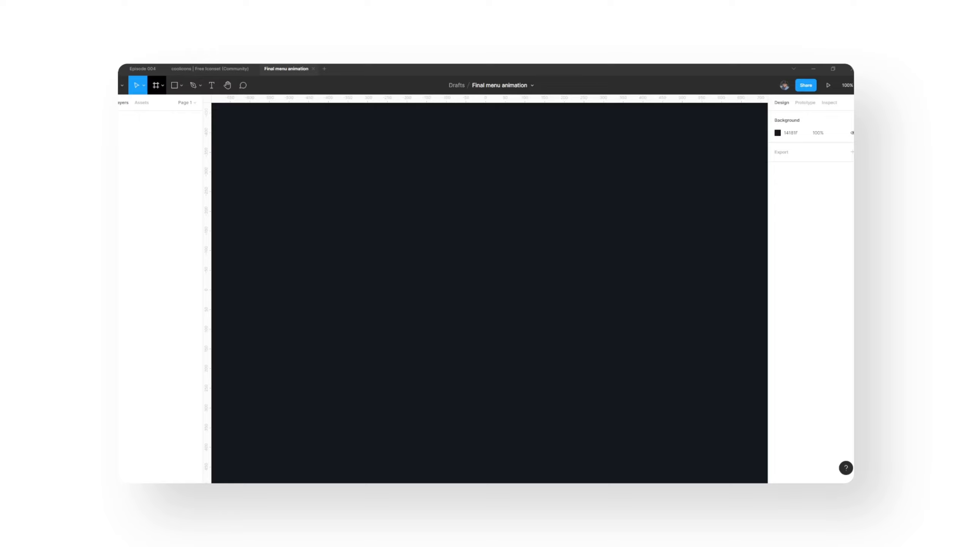
Step: Create a frame on the empty canvas and set its width and height to 2000
{"action": "key", "text": "f"}
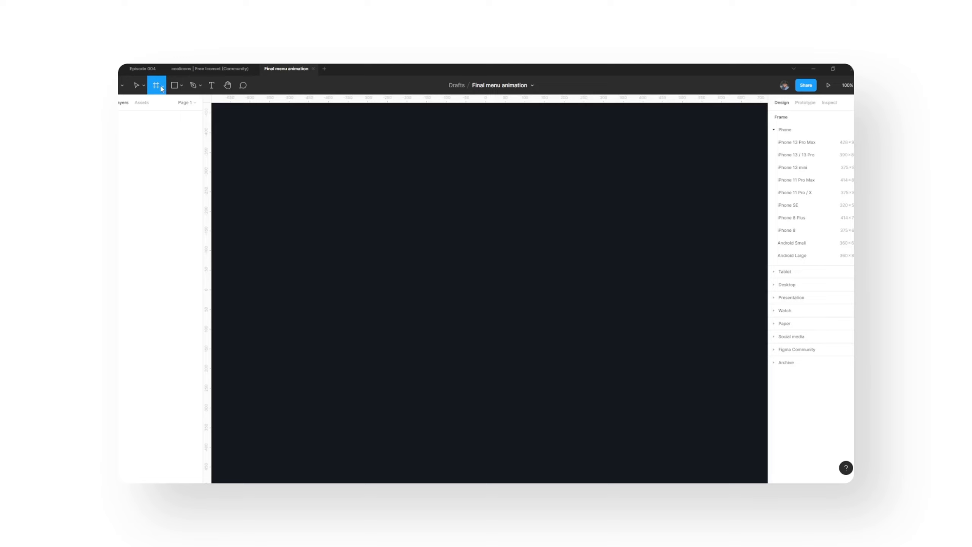
{"action": "left_click", "coordinate": [309, 202]}
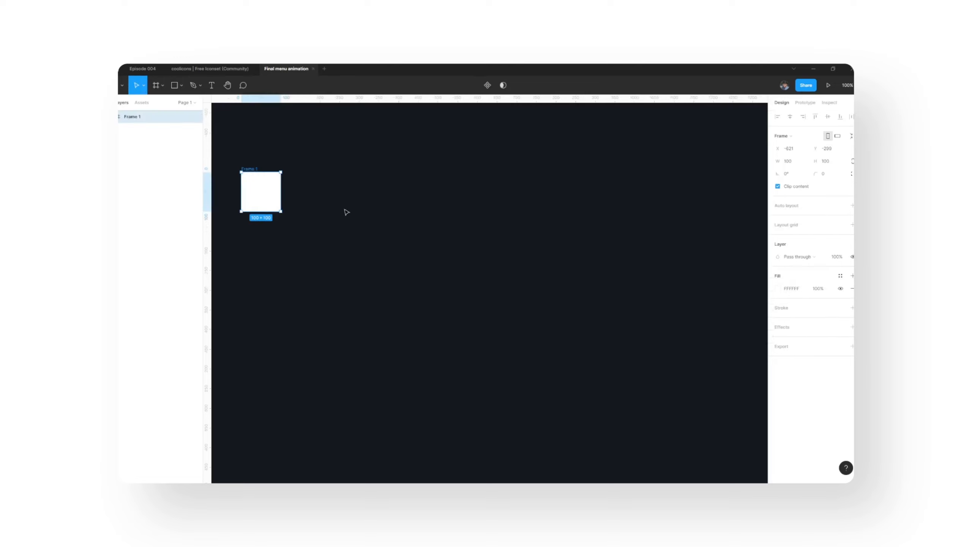
{"action": "left_click", "coordinate": [793, 168]}
{"action": "left_click", "coordinate": [829, 161]}
{"action": "type", "text": "2000"}
{"action": "left_click", "coordinate": [665, 157]}
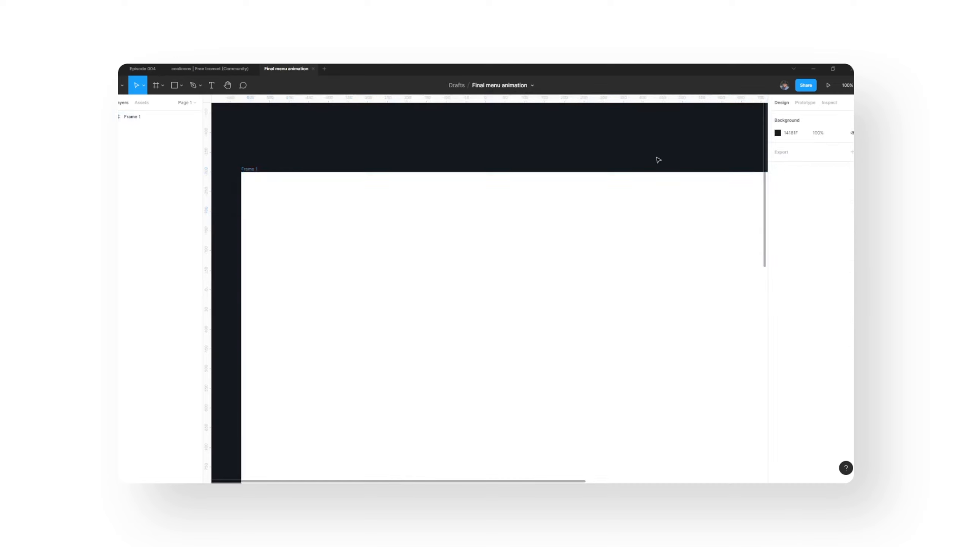
{"action": "scroll", "coordinate": [300, 208], "scroll_direction": "down", "scroll_amount": 10}
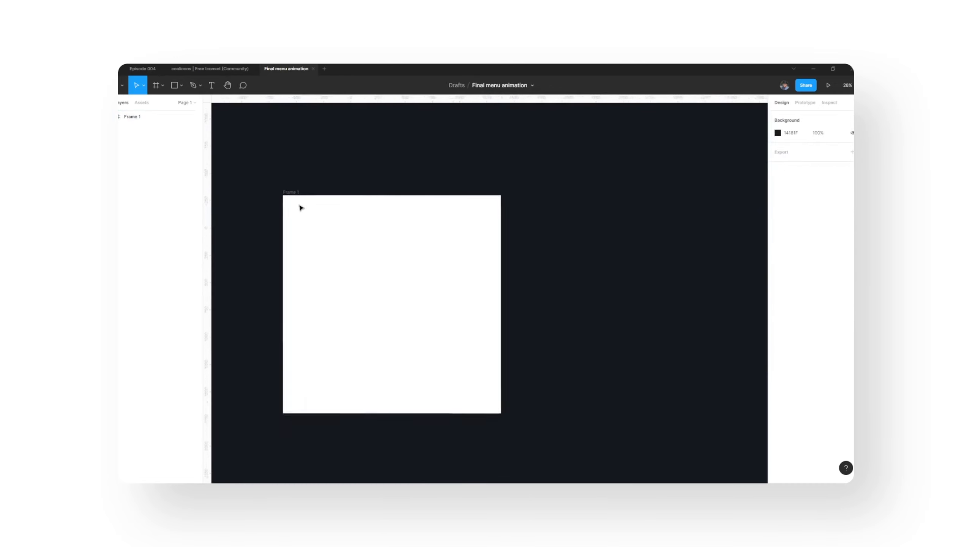
{"action": "scroll", "coordinate": [356, 271], "scroll_direction": "up", "scroll_amount": 3}
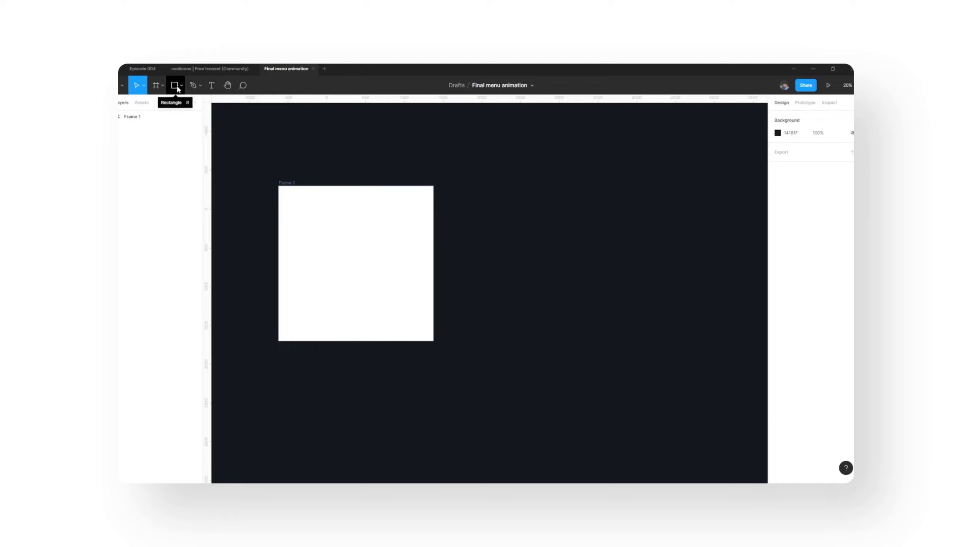
Step: Draw a rectangle about 1233 × 284 inside the frame and round its corners to a radius of about 142
{"action": "left_click", "coordinate": [378, 228]}
{"action": "key", "text": "r"}
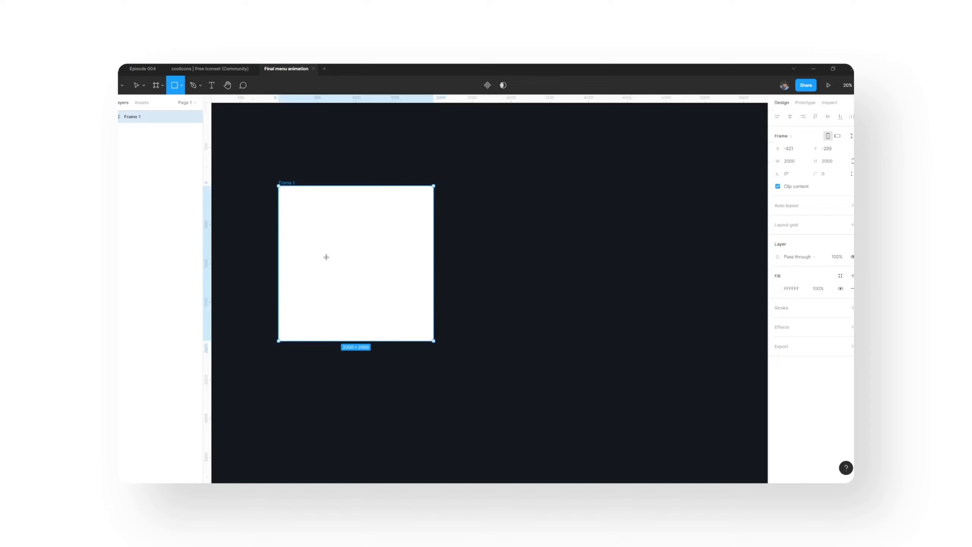
{"action": "mouse_move", "coordinate": [309, 256]}
{"action": "left_mouse_down"}
{"action": "mouse_move", "coordinate": [406, 281]}
{"action": "mouse_move", "coordinate": [404, 247]}
{"action": "mouse_move", "coordinate": [350, 276]}
{"action": "left_mouse_up"}
{"action": "scroll", "coordinate": [401, 267], "scroll_direction": "up", "scroll_amount": 3}
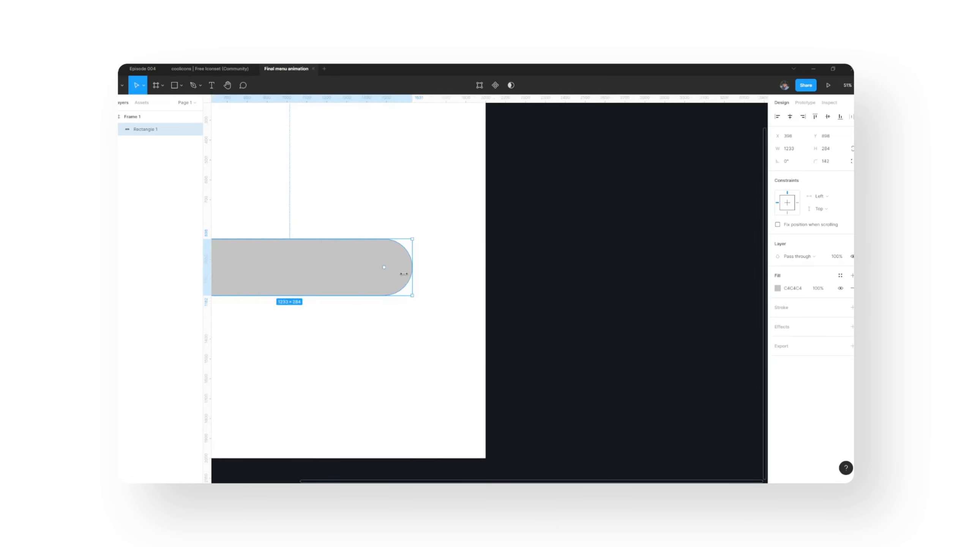
{"action": "scroll", "coordinate": [438, 273], "scroll_direction": "down", "scroll_amount": 5}
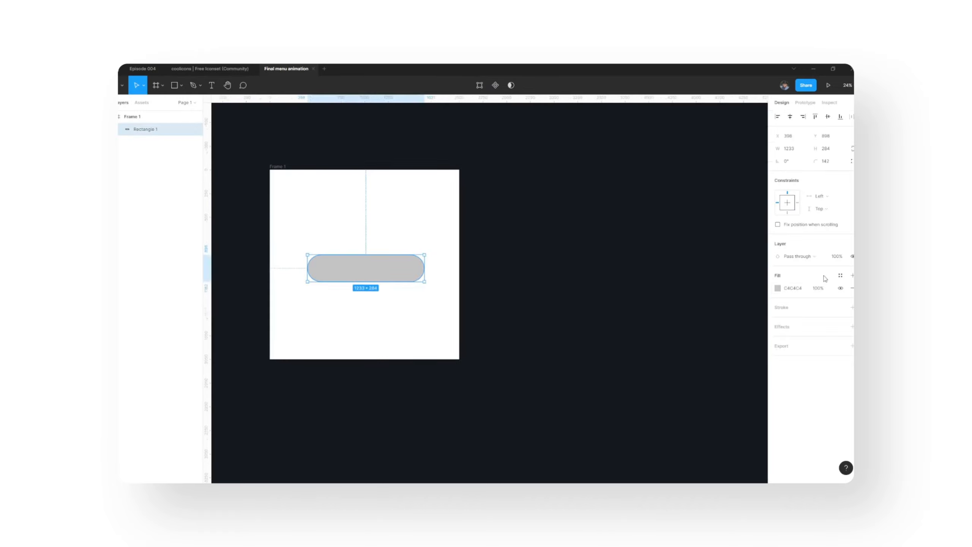
Step: Change the rounded rectangle's fill to dark grey 333333
{"action": "left_click", "coordinate": [778, 288]}
{"action": "left_click_drag", "start_coordinate": [704, 350], "coordinate": [671, 365]}
{"action": "left_click", "coordinate": [485, 336]}
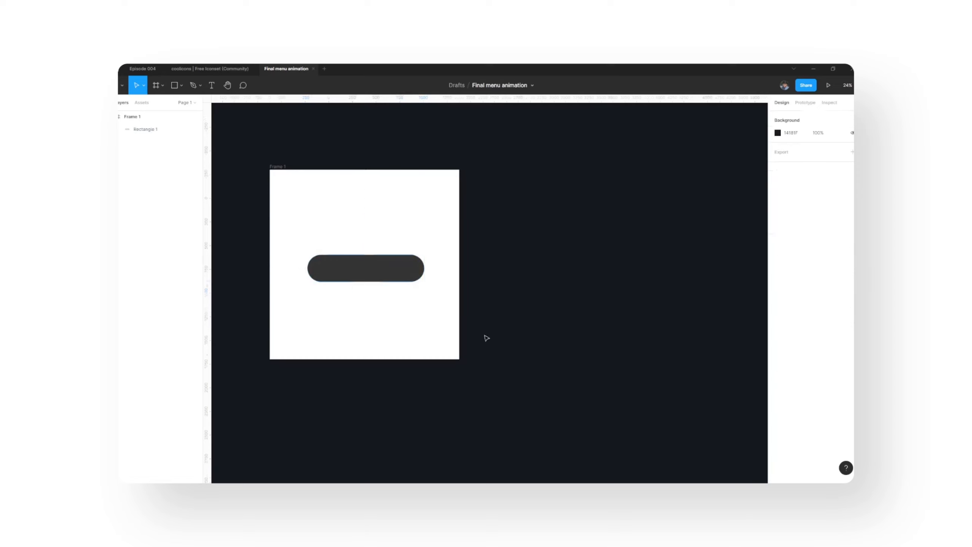
Step: Centre the rounded rectangle horizontally and vertically within the frame
{"action": "scroll", "coordinate": [293, 279], "scroll_direction": "up", "scroll_amount": 3}
{"action": "left_click_drag", "start_coordinate": [393, 269], "coordinate": [388, 270]}
{"action": "left_click", "coordinate": [790, 116]}
{"action": "left_click", "coordinate": [827, 117]}
{"action": "left_click", "coordinate": [452, 317]}
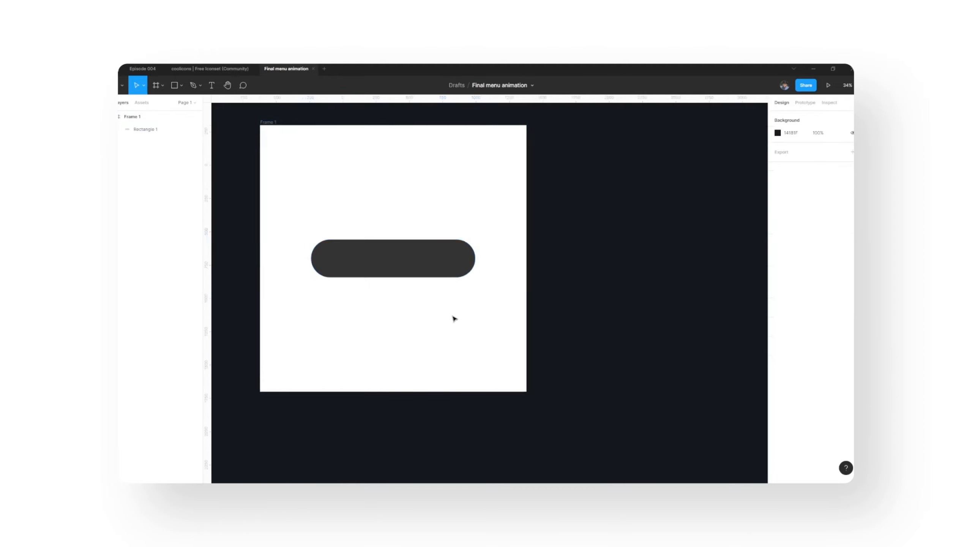
Step: Change the canvas background colour to light grey DCDDE0
{"action": "scroll", "coordinate": [406, 329], "scroll_direction": "down", "scroll_amount": 3}
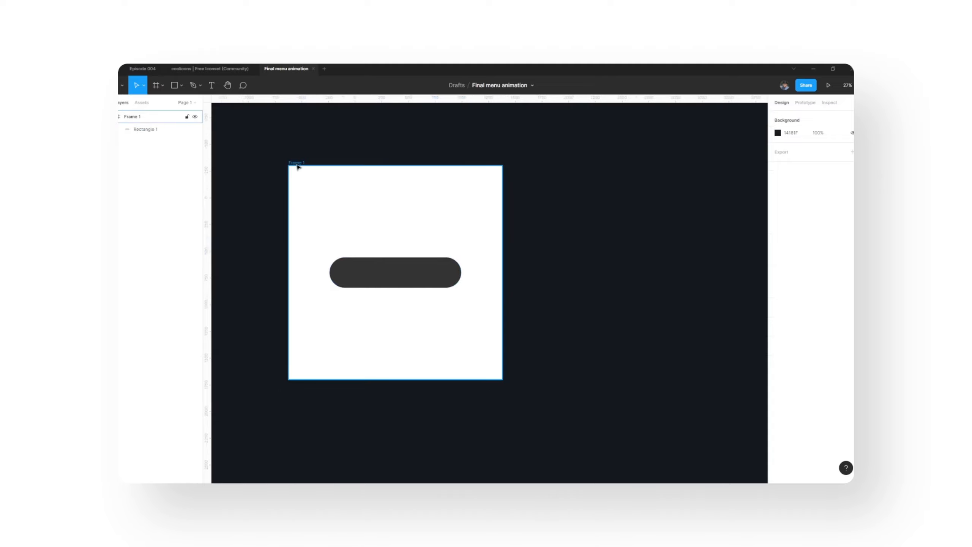
{"action": "left_click", "coordinate": [777, 134]}
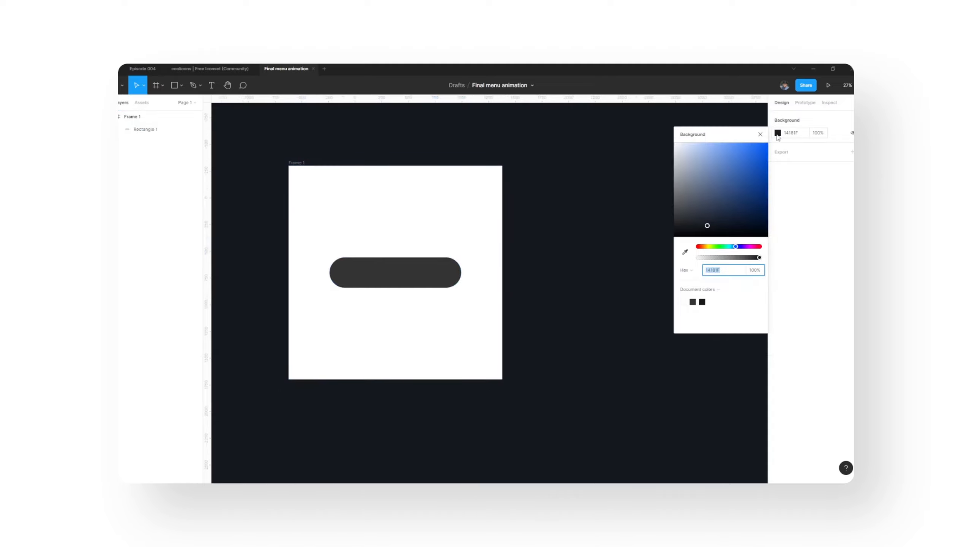
{"action": "left_click_drag", "start_coordinate": [676, 207], "coordinate": [677, 157]}
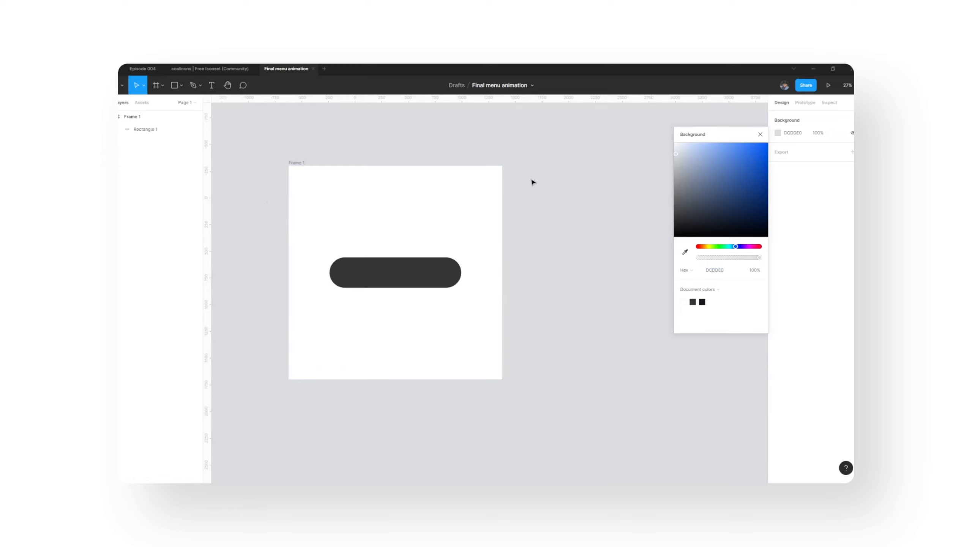
Step: Rename the frame as "animation 1"
{"action": "left_click", "coordinate": [298, 164]}
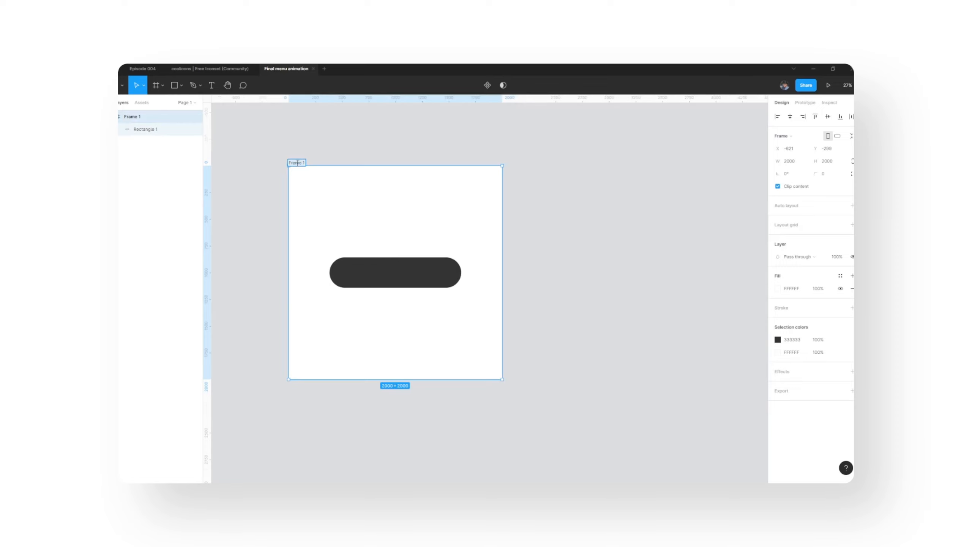
{"action": "type", "text": "ation"}
{"action": "left_click", "coordinate": [332, 156]}
Step: Set the fill of the animation 1 frame to 14181F
{"action": "left_click", "coordinate": [302, 161]}
{"action": "left_click", "coordinate": [778, 288]}
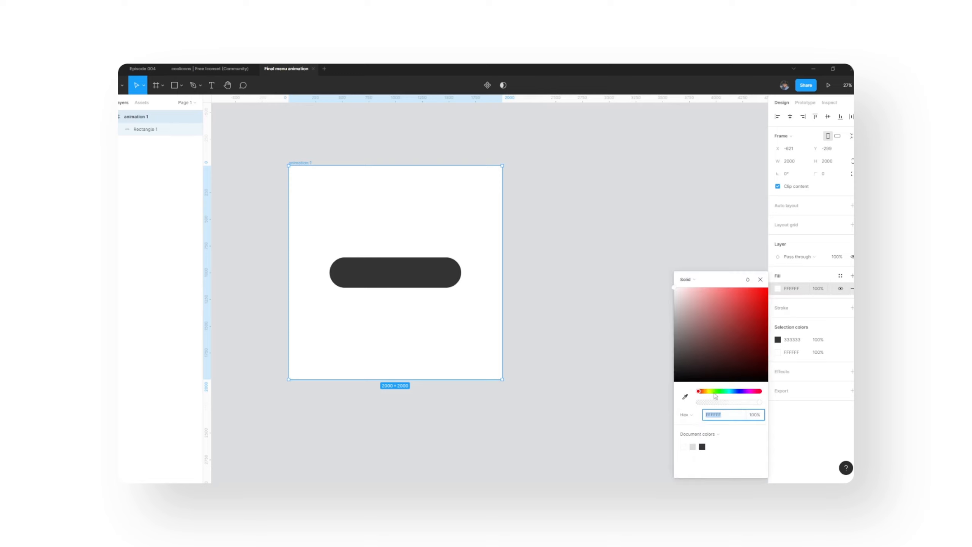
{"action": "type", "text": "14181F"}
{"action": "left_click", "coordinate": [661, 329]}
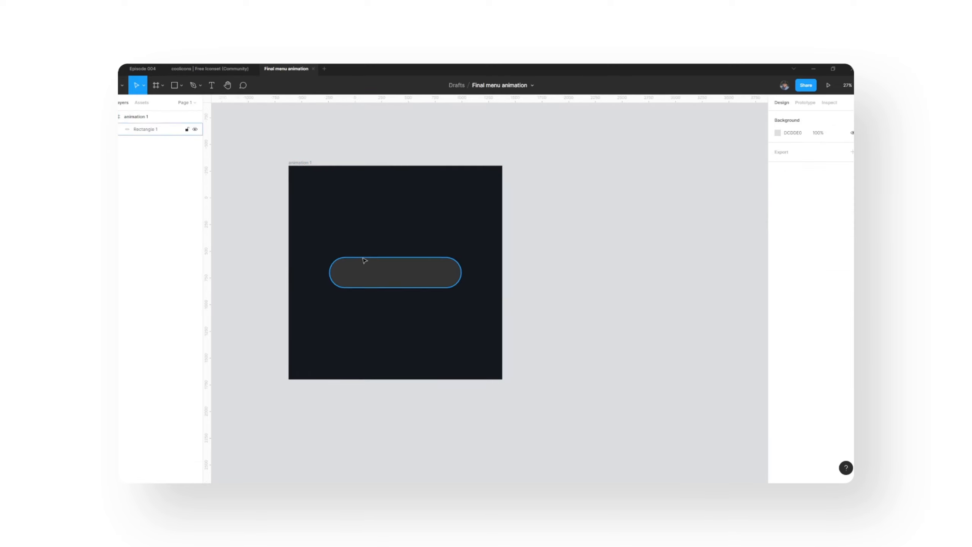
Step: Change the rounded rectangle's fill to near-white FCFCFC
{"action": "left_click", "coordinate": [381, 276]}
{"action": "left_click", "coordinate": [778, 288]}
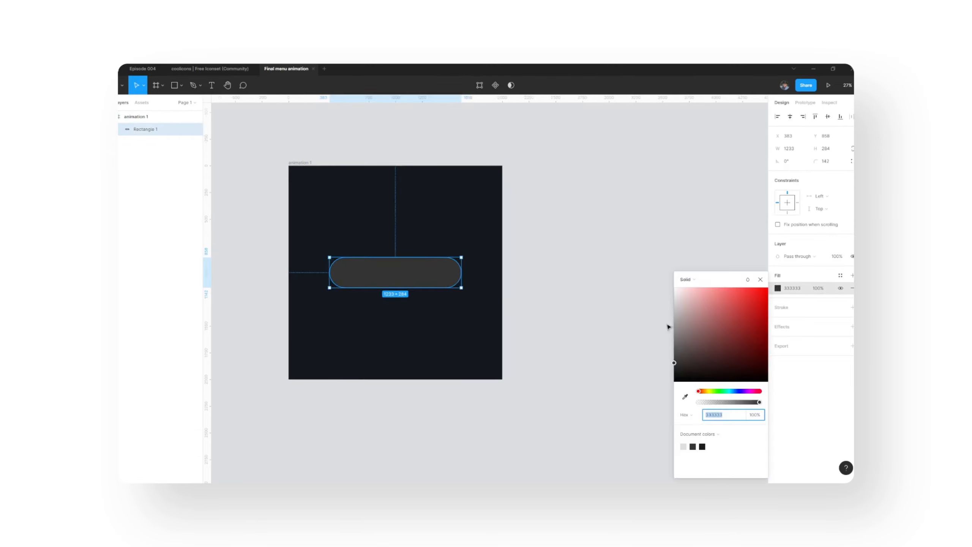
{"action": "left_click", "coordinate": [663, 326]}
{"action": "left_click", "coordinate": [427, 274]}
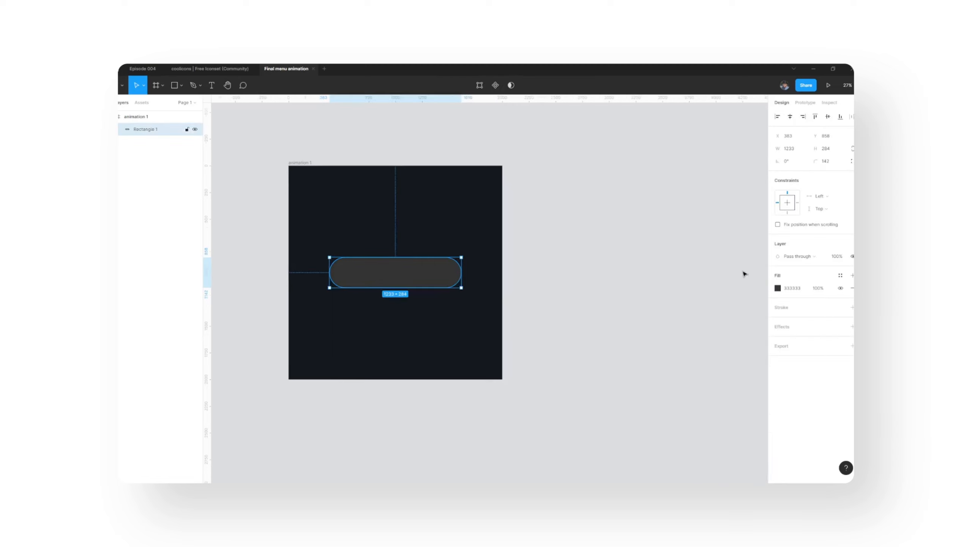
{"action": "left_click", "coordinate": [778, 288]}
{"action": "left_click_drag", "start_coordinate": [686, 301], "coordinate": [675, 288]}
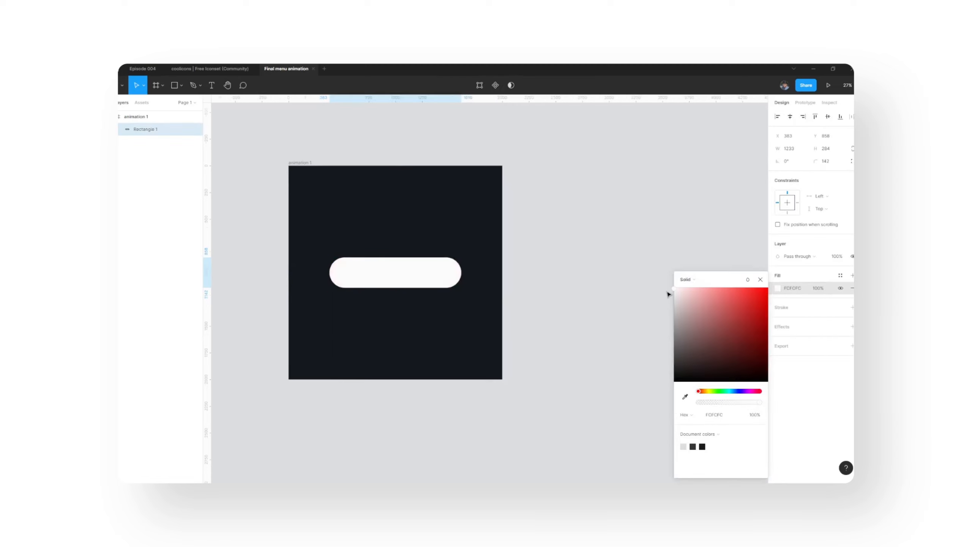
{"action": "left_click", "coordinate": [570, 284]}
{"action": "left_click_drag", "start_coordinate": [408, 276], "coordinate": [407, 275]}
{"action": "left_click", "coordinate": [561, 275]}
{"action": "scroll", "coordinate": [354, 282], "scroll_direction": "up", "scroll_amount": 2}
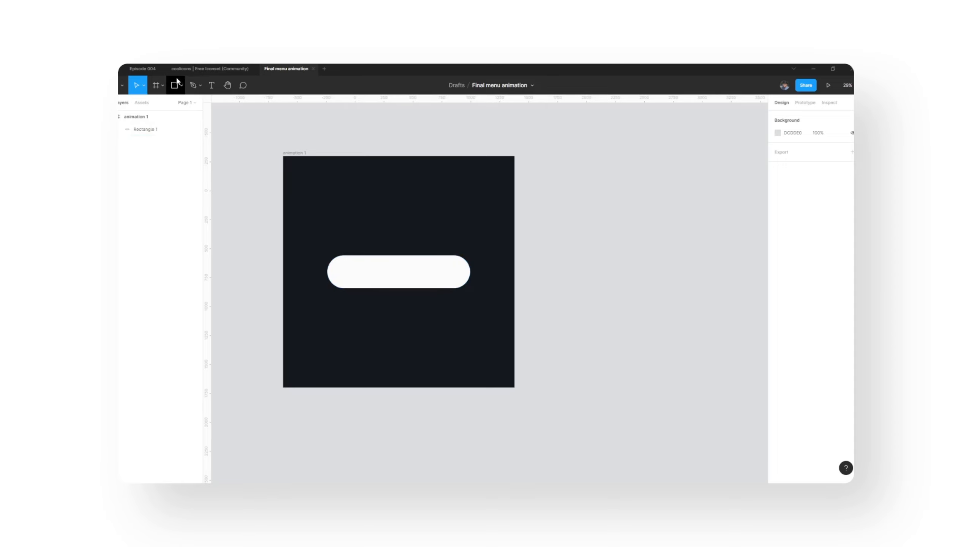
Step: Copy the Heart_01 icon from the coolicons file's Interface set and paste it into the animation 1 frame
{"action": "left_click", "coordinate": [193, 69]}
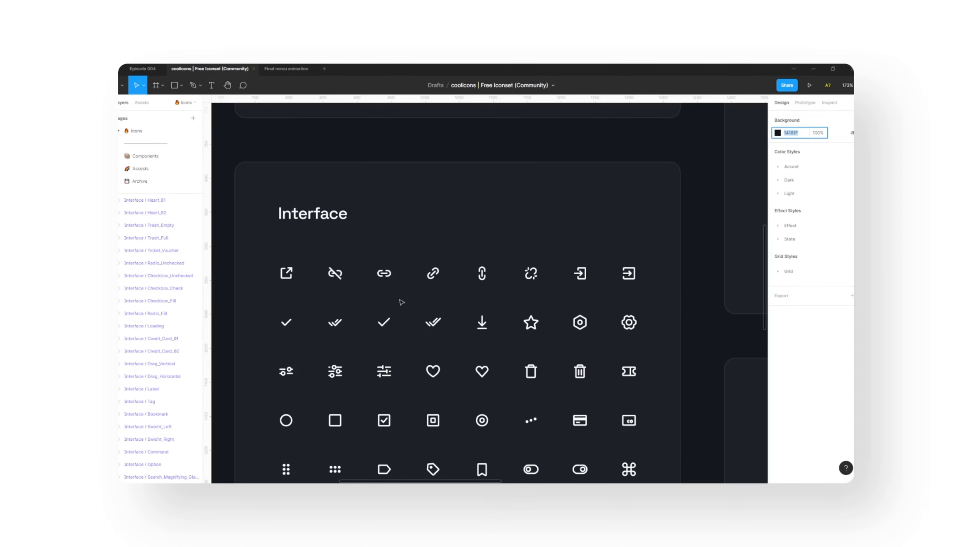
{"action": "scroll", "coordinate": [402, 303], "scroll_direction": "down", "scroll_amount": 2}
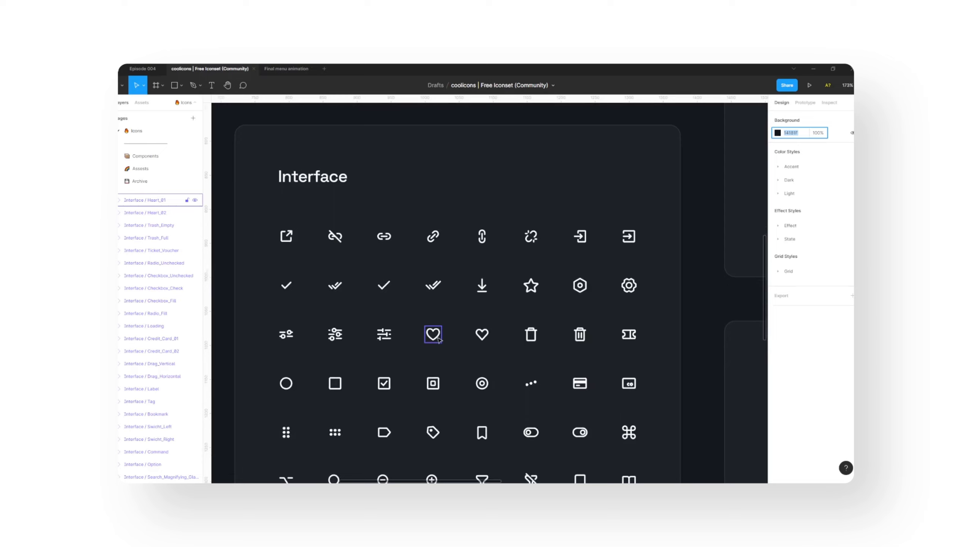
{"action": "left_click", "coordinate": [439, 340]}
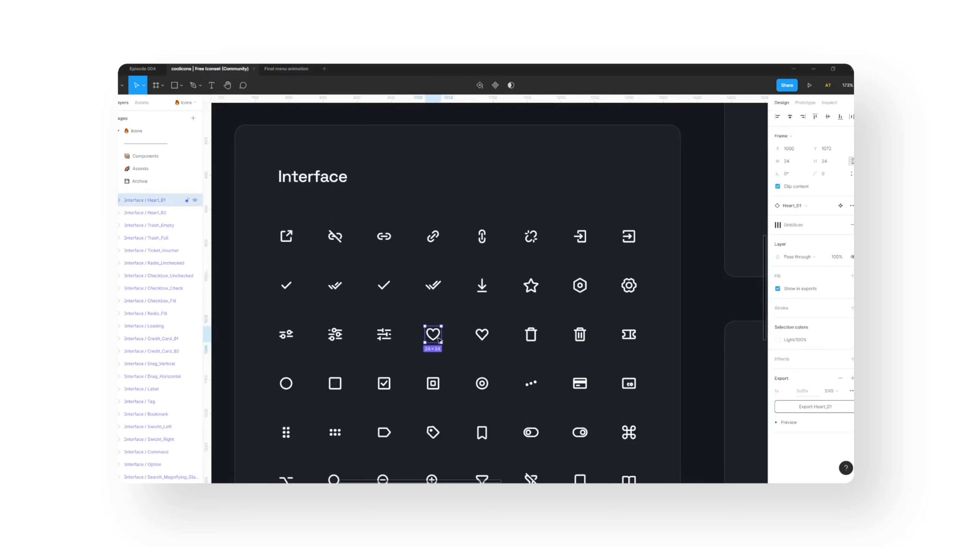
{"action": "left_click", "coordinate": [286, 69]}
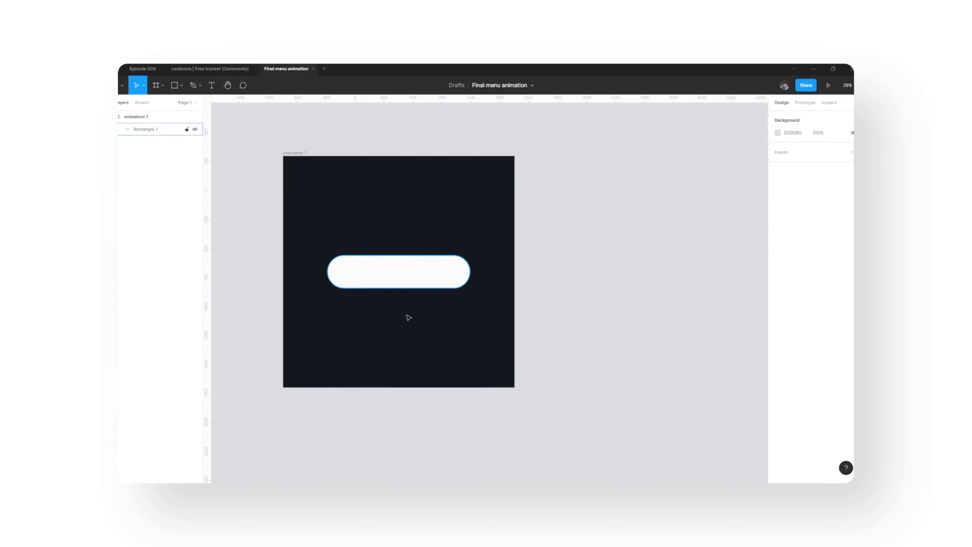
{"action": "key", "text": "ctrl+v"}
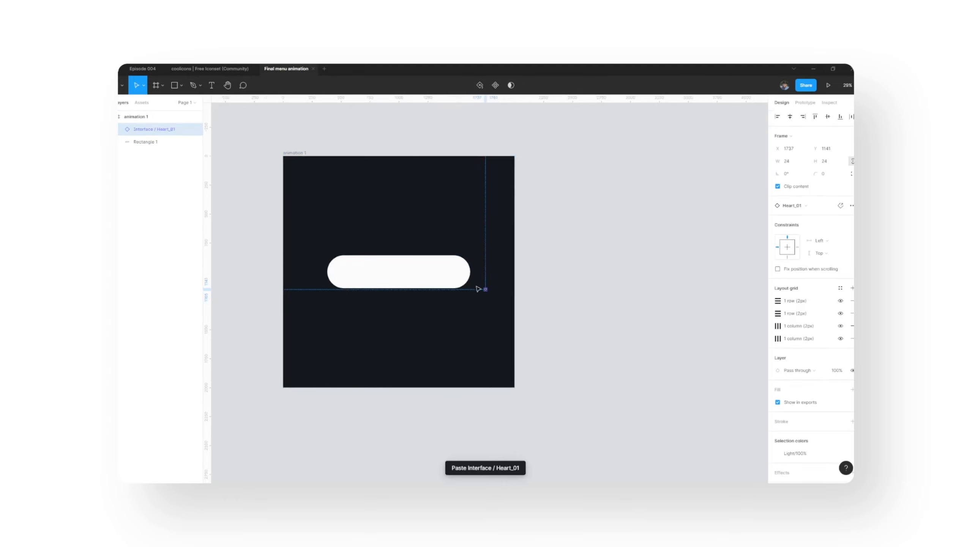
Step: Scale the heart icon up proportionally to about 340 × 340 and move it below the white rounded rectangle
{"action": "key", "text": "k"}
{"action": "key", "text": "Escape"}
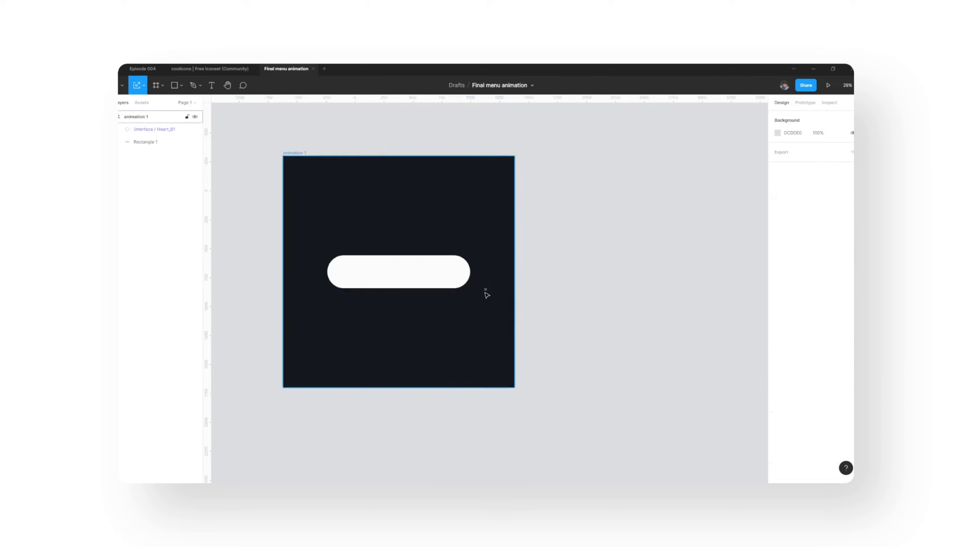
{"action": "scroll", "coordinate": [486, 294], "scroll_direction": "up", "scroll_amount": 5}
{"action": "left_click", "coordinate": [486, 293]}
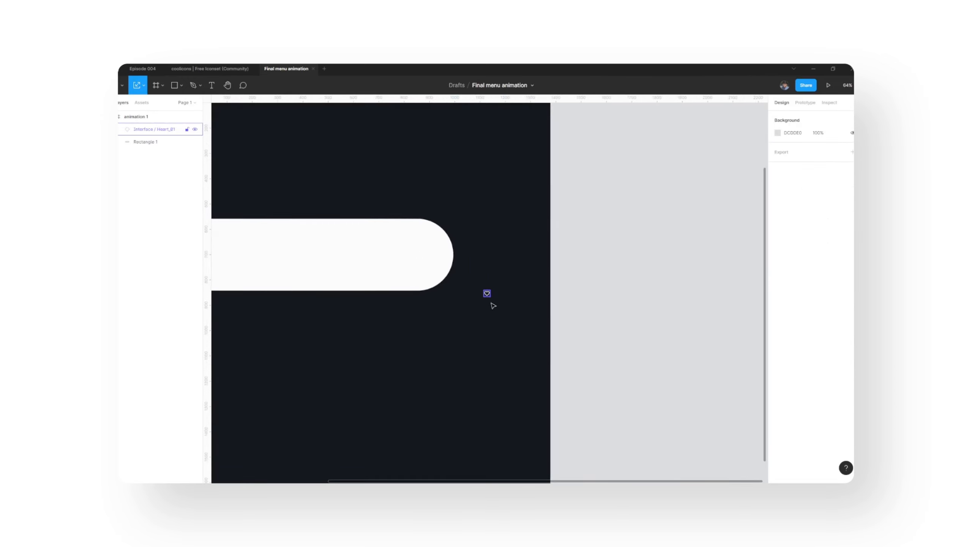
{"action": "left_click", "coordinate": [487, 293]}
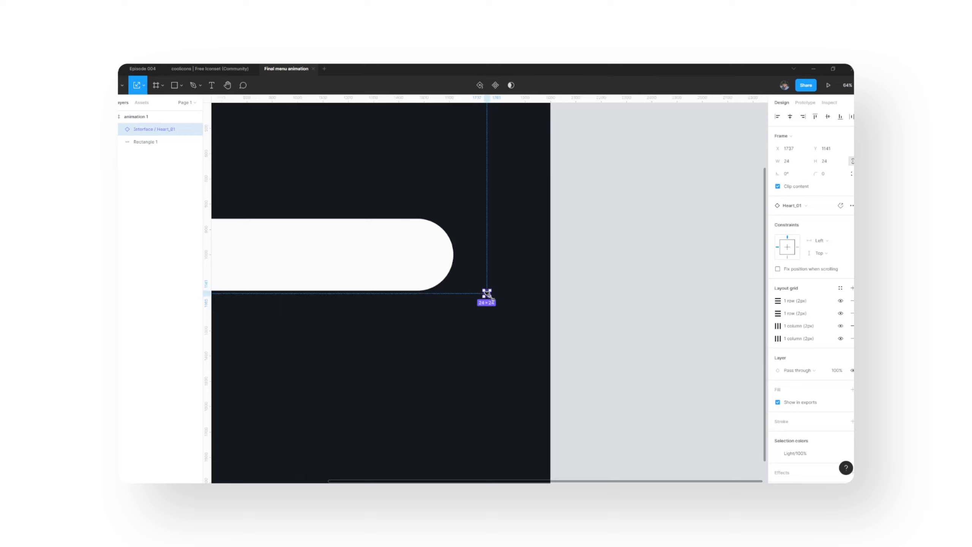
{"action": "left_click_drag", "start_coordinate": [491, 297], "coordinate": [530, 321]}
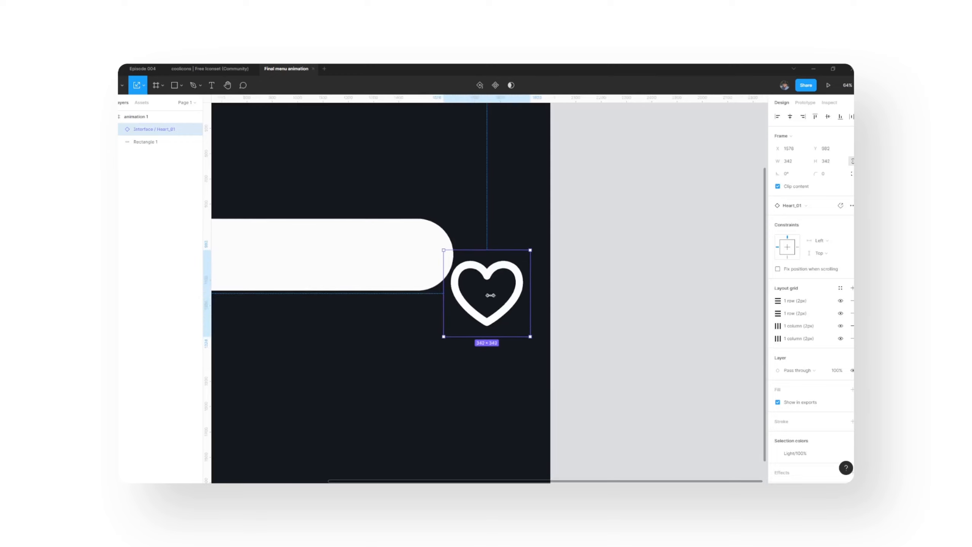
{"action": "scroll", "coordinate": [523, 281], "scroll_direction": "down", "scroll_amount": 3}
{"action": "left_click_drag", "start_coordinate": [497, 308], "coordinate": [391, 358]}
{"action": "left_click", "coordinate": [476, 373]}
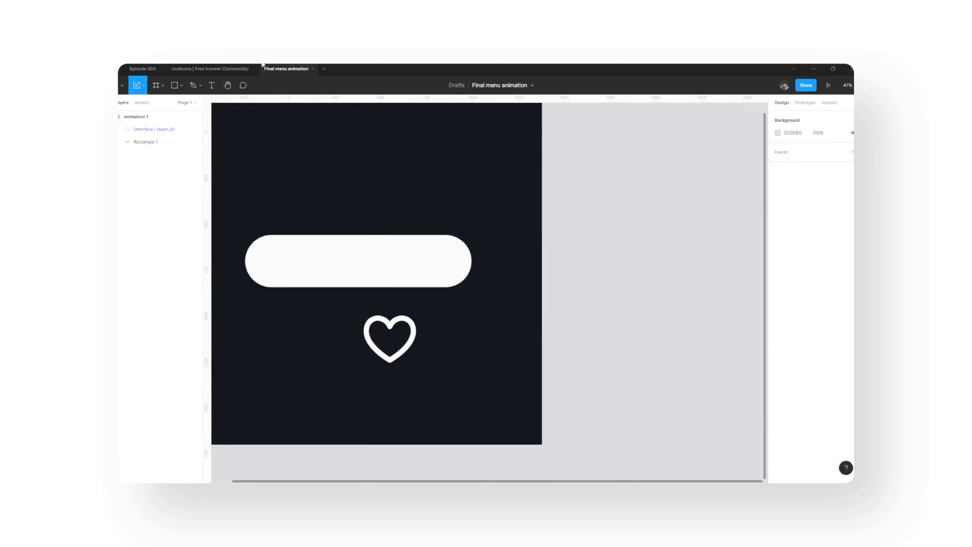
Step: Copy the House_01 icon from the coolicons file's Navigation set and paste it into the animation 1 frame
{"action": "left_click", "coordinate": [208, 69]}
{"action": "scroll", "coordinate": [469, 251], "scroll_direction": "down", "scroll_amount": 5}
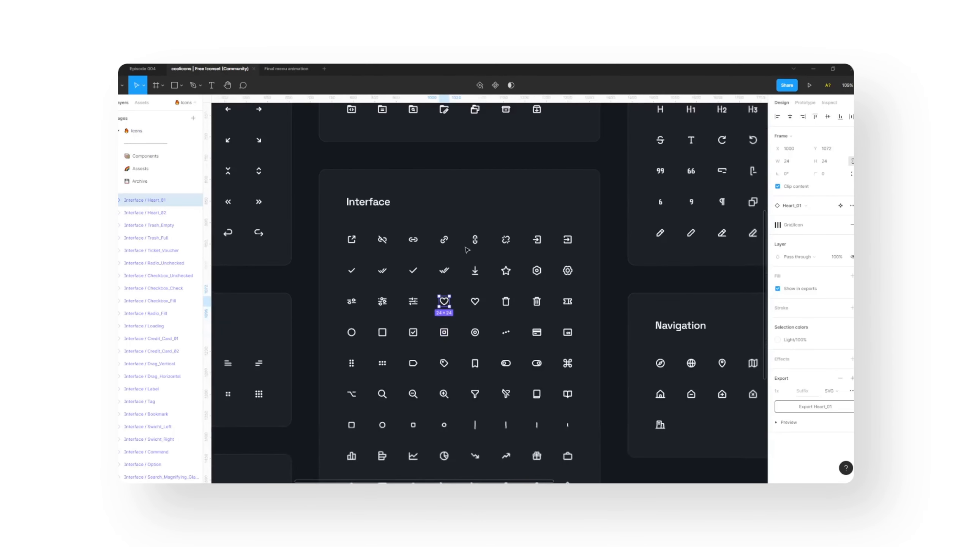
{"action": "scroll", "coordinate": [394, 292], "scroll_direction": "down", "scroll_amount": 3}
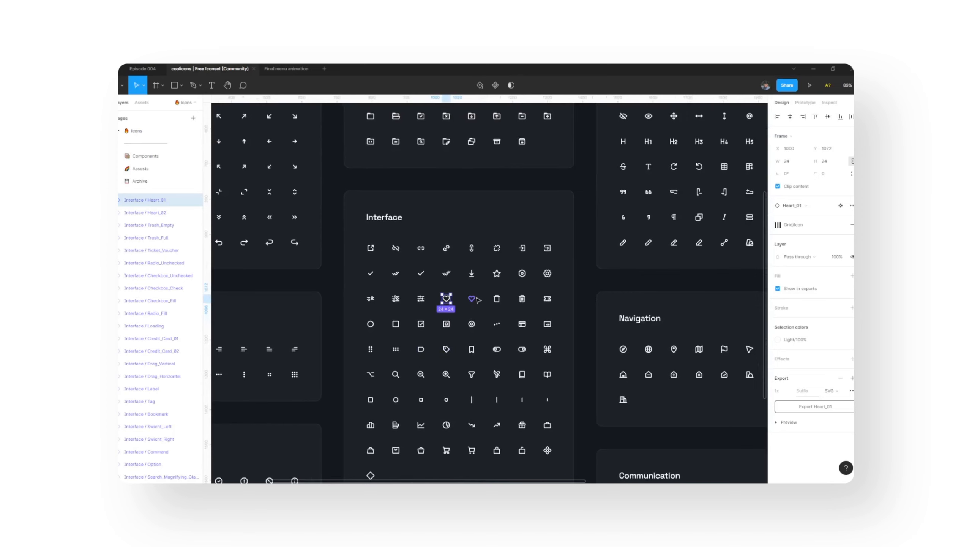
{"action": "scroll", "coordinate": [478, 300], "scroll_direction": "down", "scroll_amount": 1}
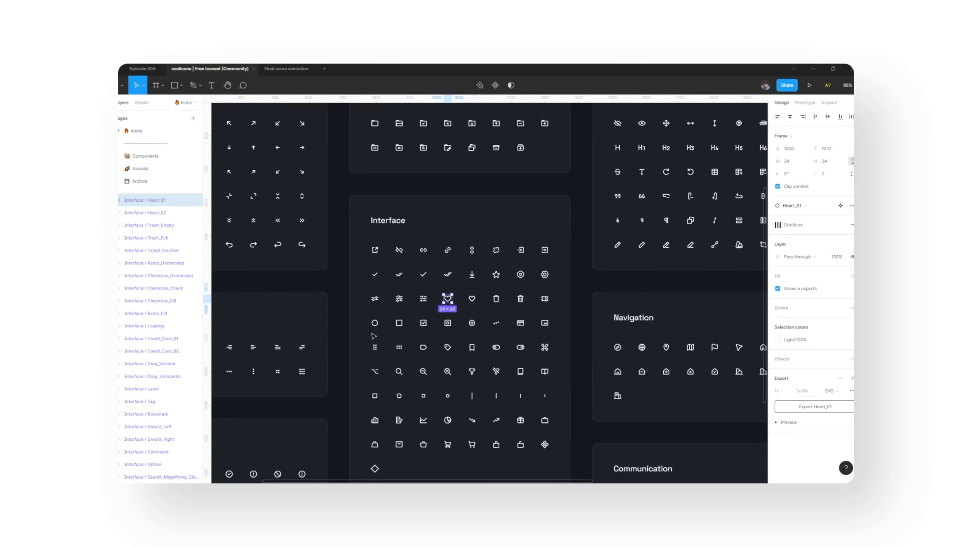
{"action": "scroll", "coordinate": [374, 335], "scroll_direction": "down", "scroll_amount": 2}
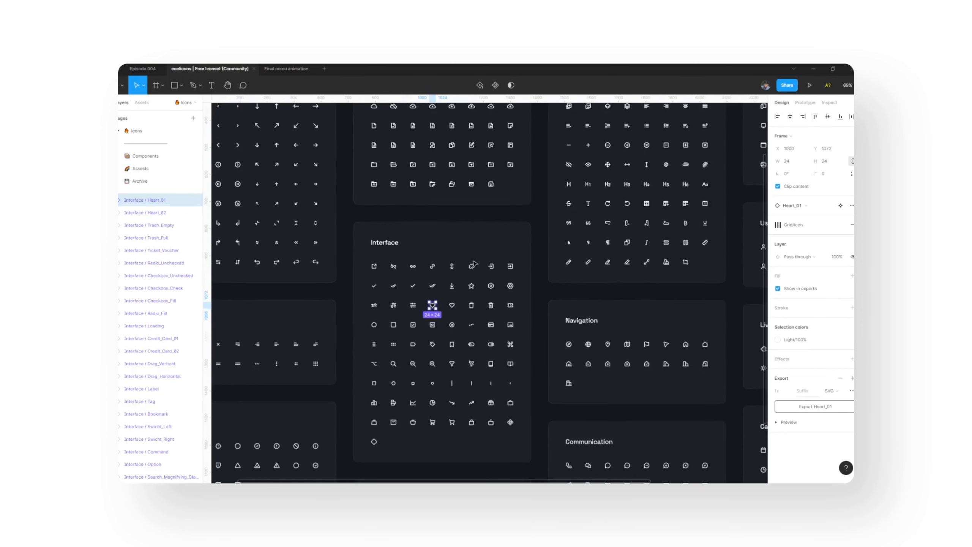
{"action": "scroll", "coordinate": [475, 265], "scroll_direction": "down", "scroll_amount": 2}
{"action": "scroll", "coordinate": [388, 324], "scroll_direction": "down", "scroll_amount": 1}
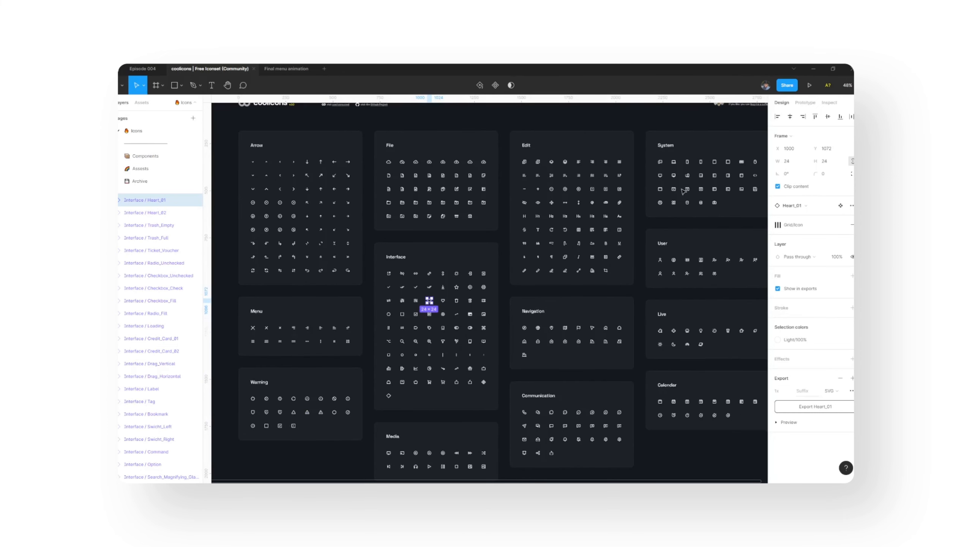
{"action": "scroll", "coordinate": [693, 177], "scroll_direction": "up", "scroll_amount": 4}
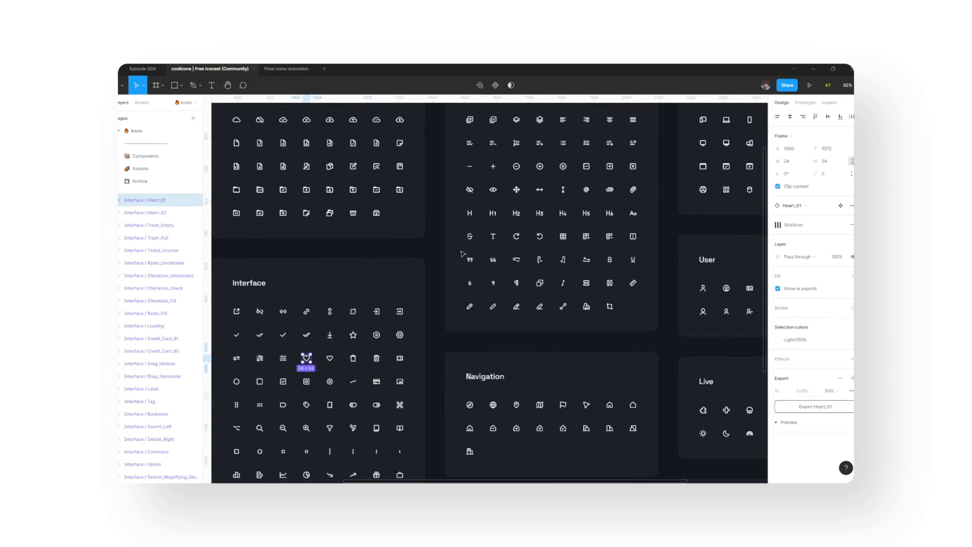
{"action": "scroll", "coordinate": [498, 393], "scroll_direction": "up", "scroll_amount": 5}
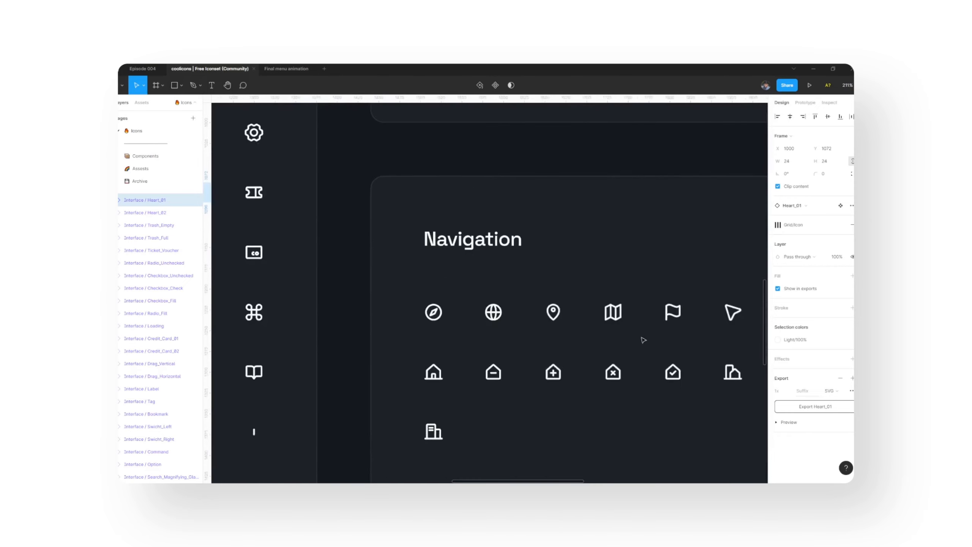
{"action": "scroll", "coordinate": [276, 280], "scroll_direction": "right", "scroll_amount": 10}
{"action": "scroll", "coordinate": [333, 298], "scroll_direction": "left", "scroll_amount": 2}
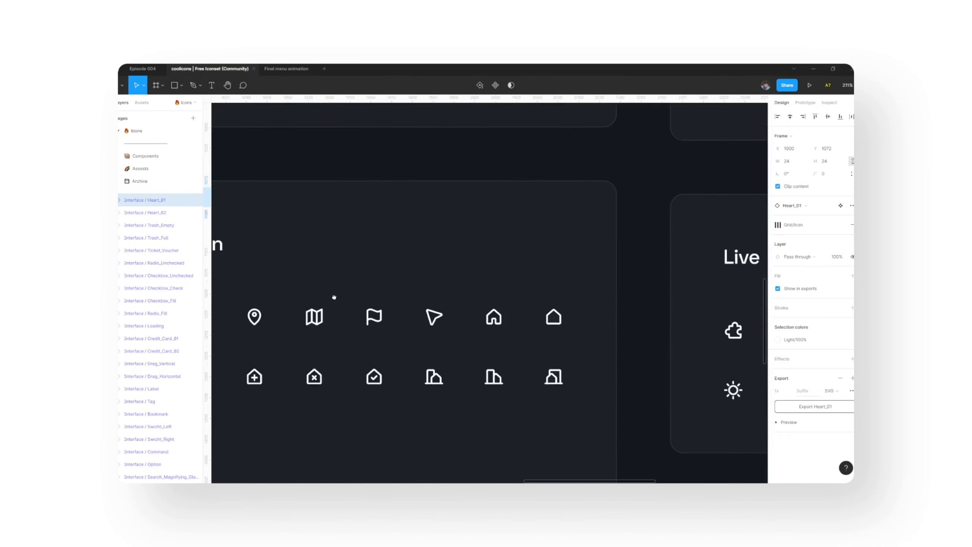
{"action": "left_click", "coordinate": [502, 320]}
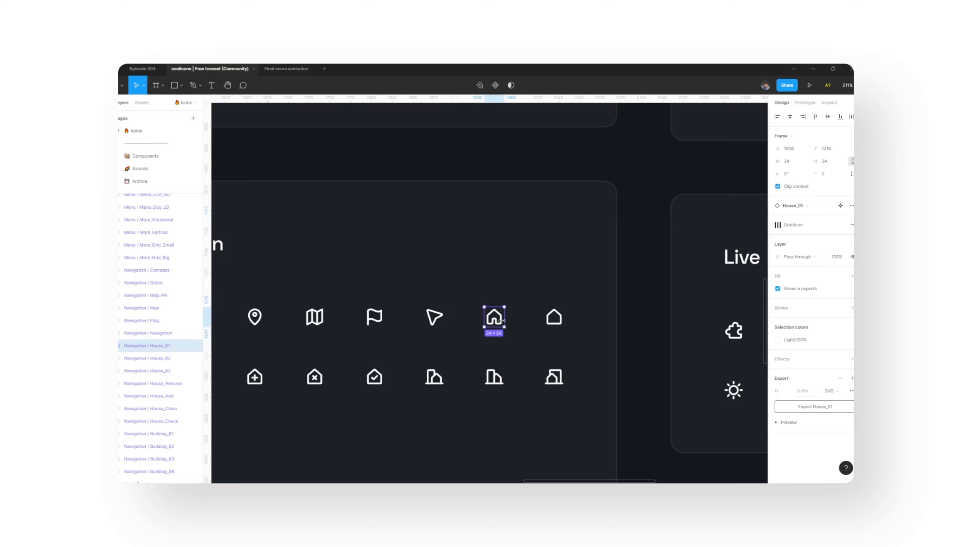
{"action": "left_click", "coordinate": [276, 68]}
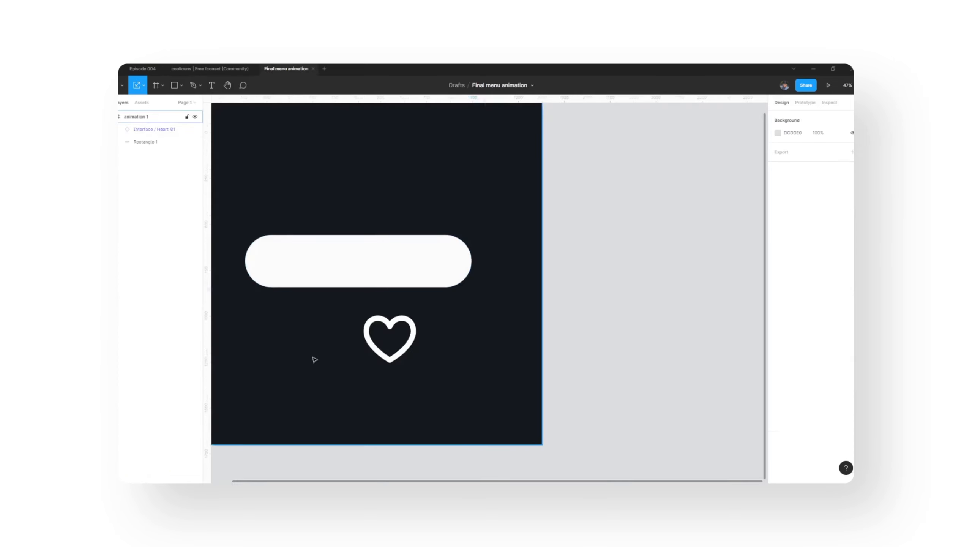
{"action": "key", "text": "ctrl+v"}
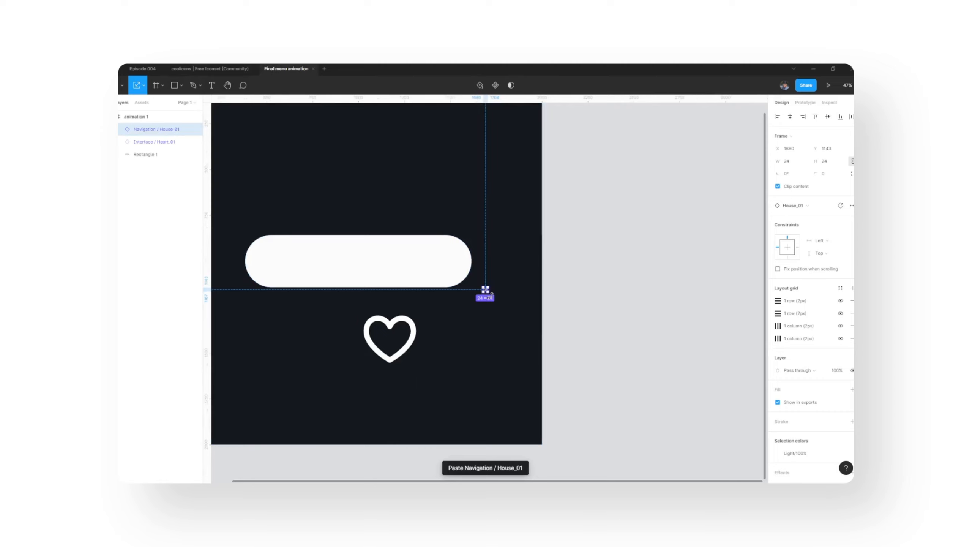
Step: Scale the house icon up proportionally to about 368 × 368 and place it beside the heart icon
{"action": "left_click_drag", "start_coordinate": [490, 296], "coordinate": [359, 371]}
{"action": "left_click", "coordinate": [521, 369]}
{"action": "scroll", "coordinate": [514, 365], "scroll_direction": "down", "scroll_amount": 3}
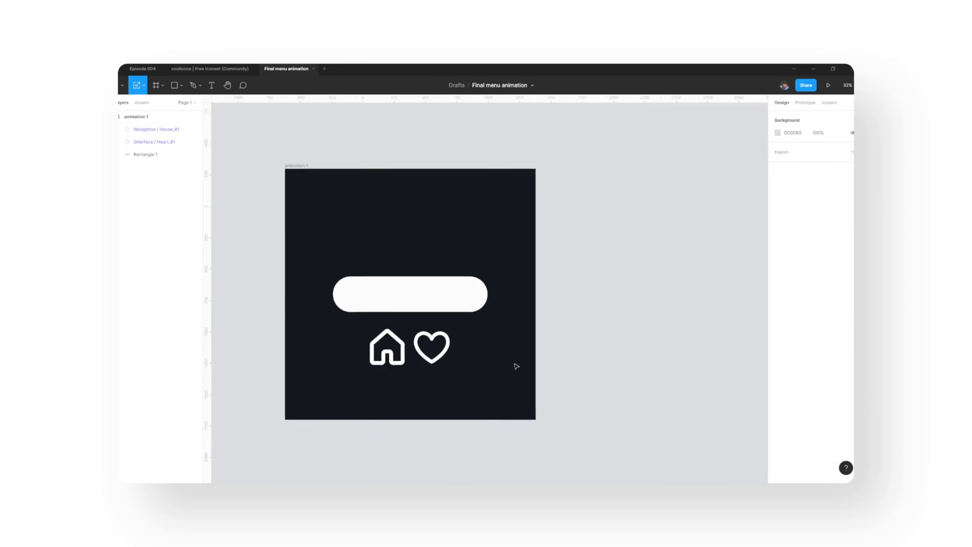
Step: Copy the Search_Magnifying_Glass icon from the coolicons file's Interface set and paste it into the animation 1 frame
{"action": "left_click", "coordinate": [191, 68]}
{"action": "scroll", "coordinate": [482, 271], "scroll_direction": "down", "scroll_amount": 3}
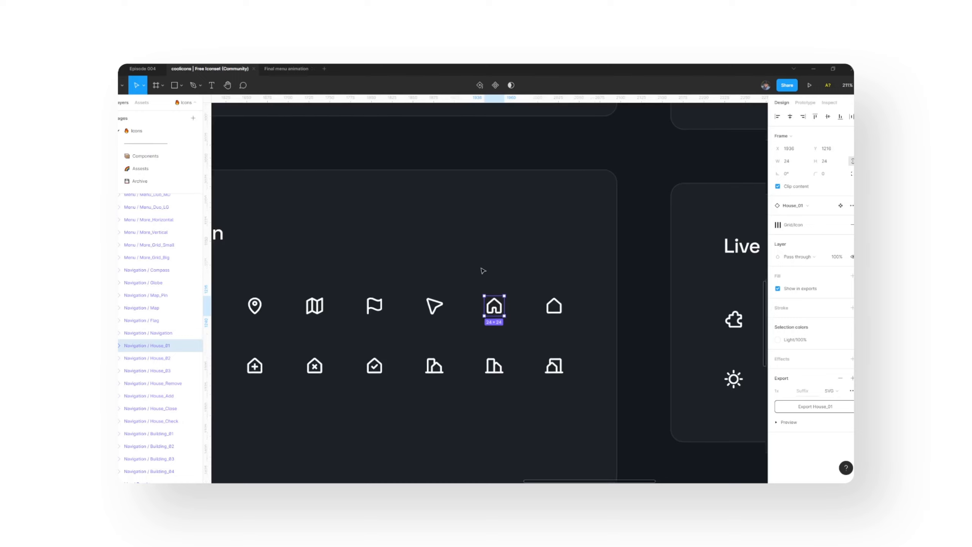
{"action": "scroll", "coordinate": [483, 270], "scroll_direction": "down", "scroll_amount": 5}
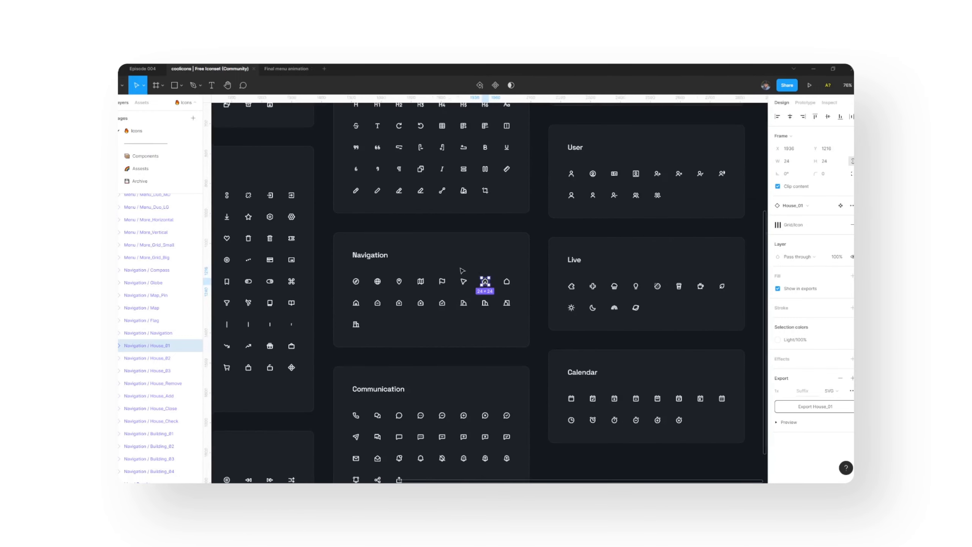
{"action": "scroll", "coordinate": [442, 261], "scroll_direction": "up", "scroll_amount": 2}
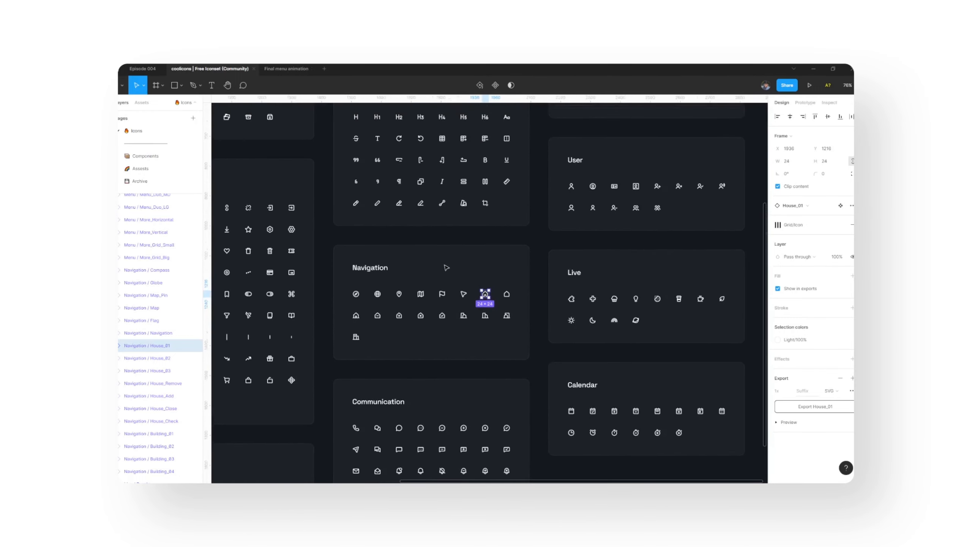
{"action": "scroll", "coordinate": [427, 240], "scroll_direction": "up", "scroll_amount": 7}
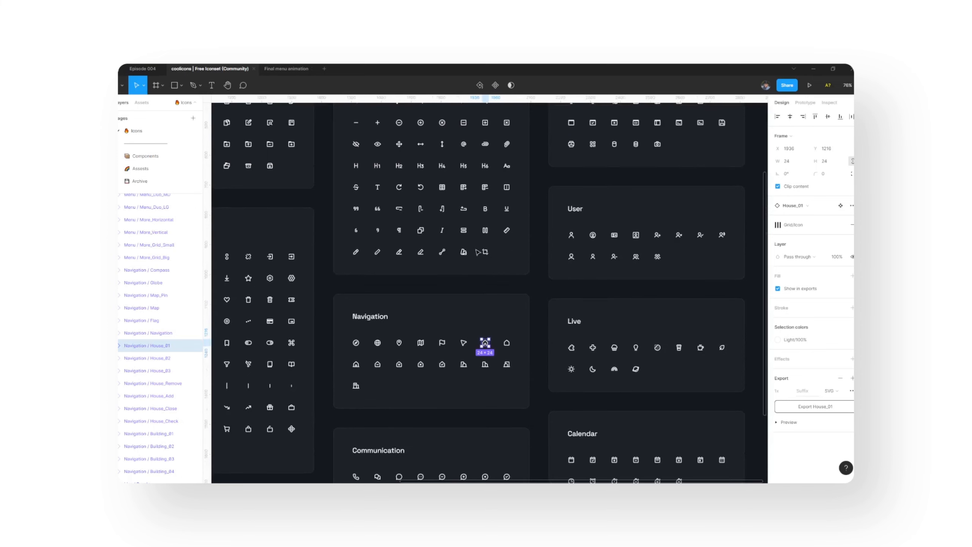
{"action": "scroll", "coordinate": [467, 263], "scroll_direction": "down", "scroll_amount": 14}
{"action": "scroll", "coordinate": [468, 263], "scroll_direction": "down", "scroll_amount": 3}
{"action": "scroll", "coordinate": [468, 285], "scroll_direction": "down", "scroll_amount": 6}
{"action": "scroll", "coordinate": [275, 211], "scroll_direction": "up", "scroll_amount": 10}
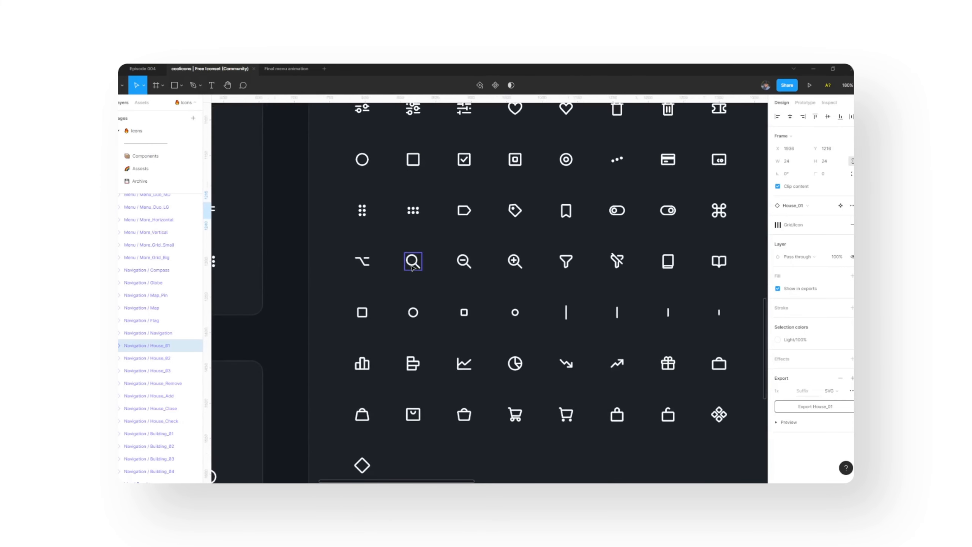
{"action": "left_click", "coordinate": [413, 264]}
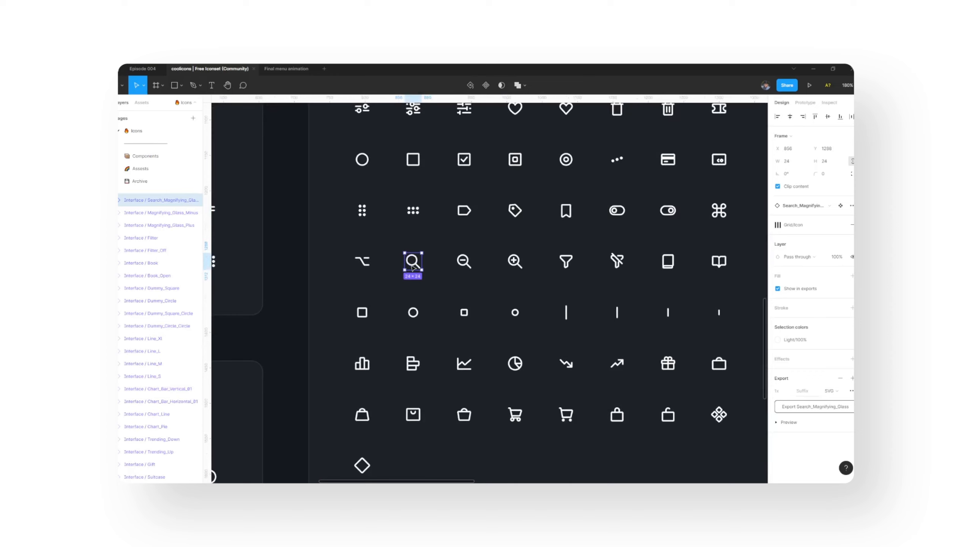
{"action": "left_click", "coordinate": [268, 69]}
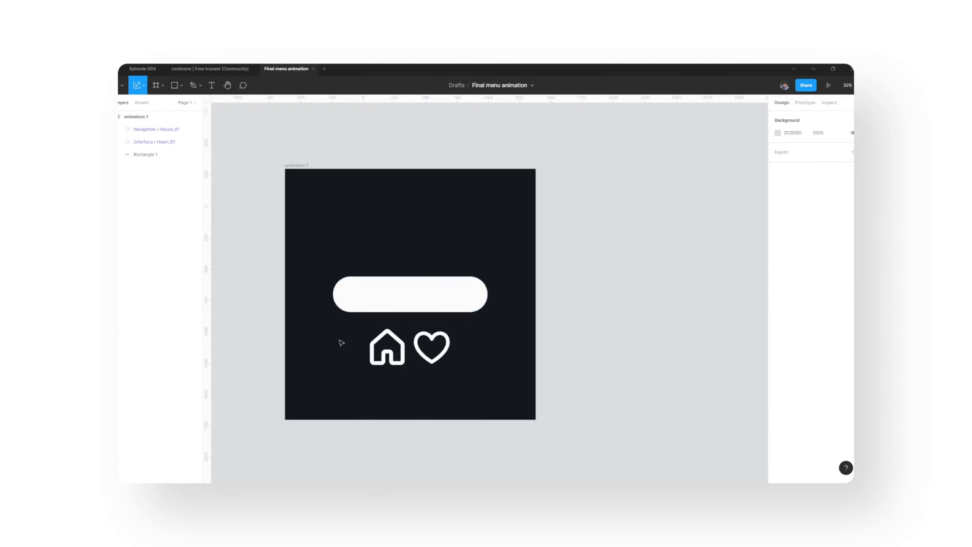
{"action": "left_click", "coordinate": [335, 350]}
{"action": "key", "text": "ctrl+v"}
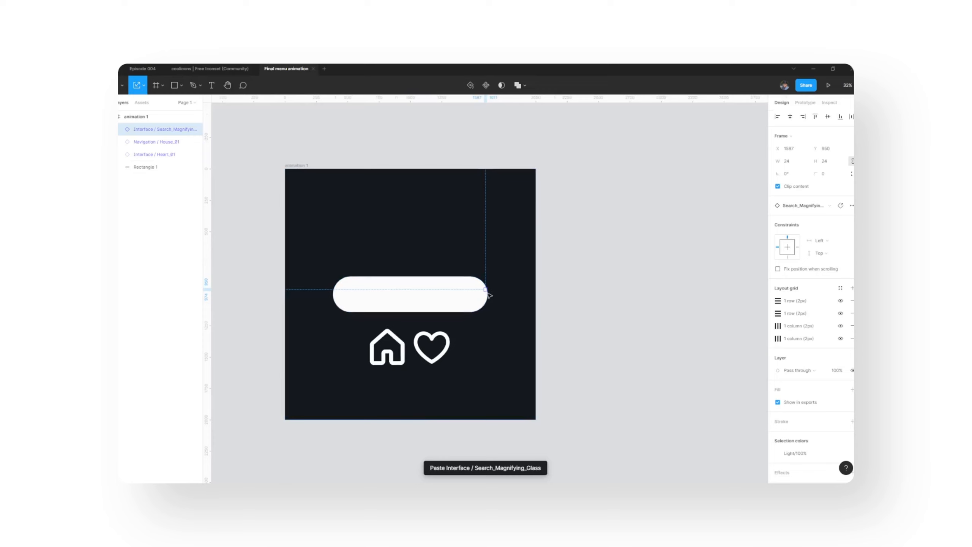
Step: Scale the magnifying glass icon up proportionally to about 334 × 334
{"action": "scroll", "coordinate": [489, 295], "scroll_direction": "up", "scroll_amount": 3}
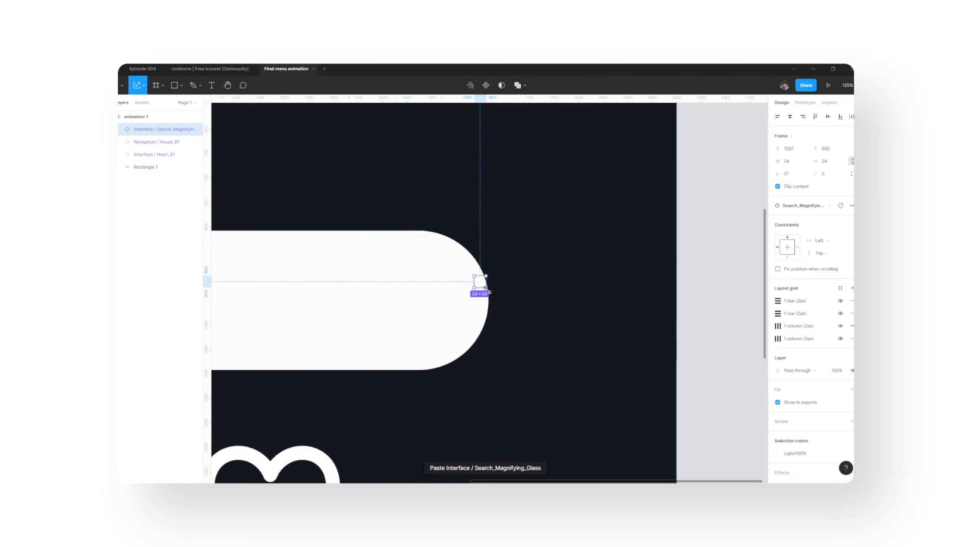
{"action": "left_click_drag", "start_coordinate": [489, 291], "coordinate": [561, 358]}
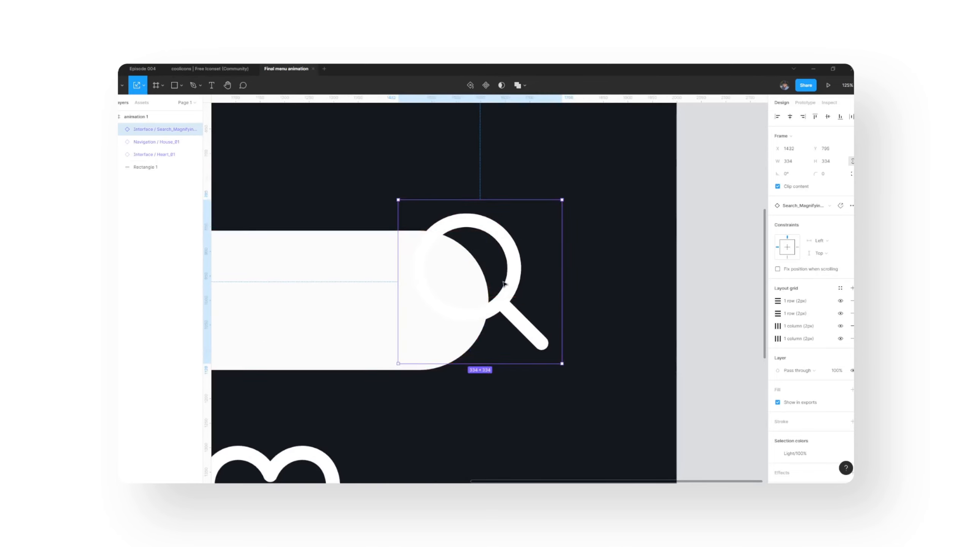
{"action": "scroll", "coordinate": [527, 245], "scroll_direction": "down", "scroll_amount": 5}
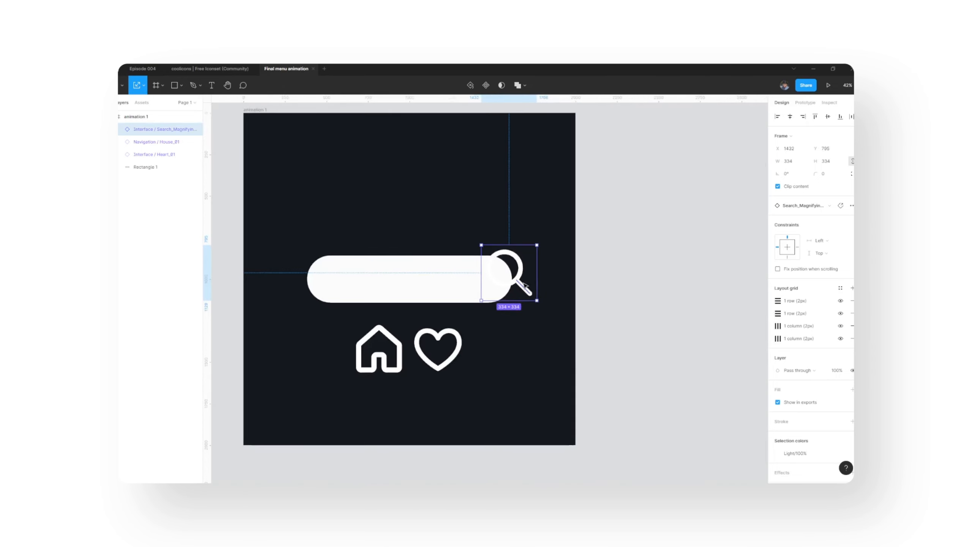
Step: Arrange the house, magnifying glass and heart icons side by side in a row below the white rounded rectangle
{"action": "left_click_drag", "start_coordinate": [526, 285], "coordinate": [306, 370]}
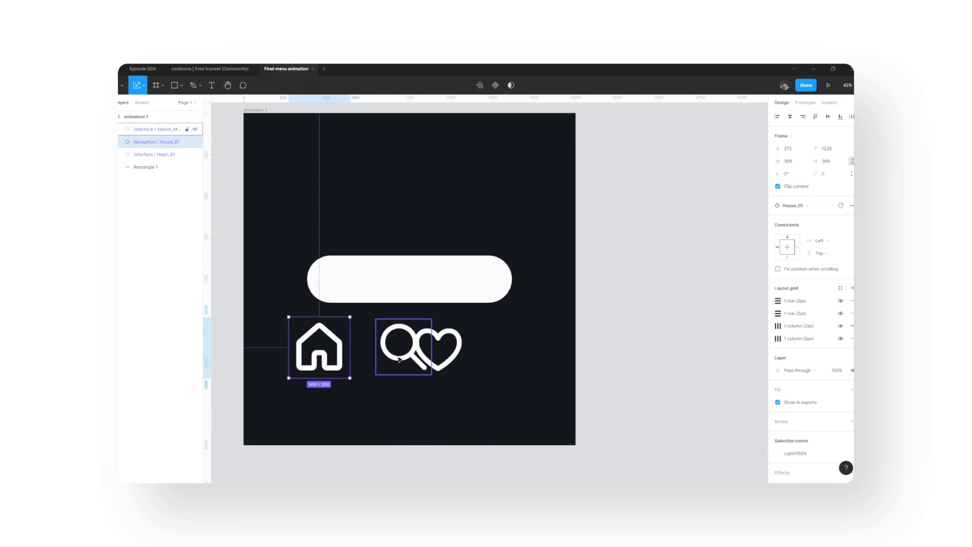
{"action": "left_click_drag", "start_coordinate": [398, 359], "coordinate": [385, 360]}
{"action": "left_click_drag", "start_coordinate": [446, 367], "coordinate": [496, 369]}
Step: Match the house icon's size to the magnifying glass icon by setting its width to 334 with proportions kept
{"action": "left_click", "coordinate": [397, 366]}
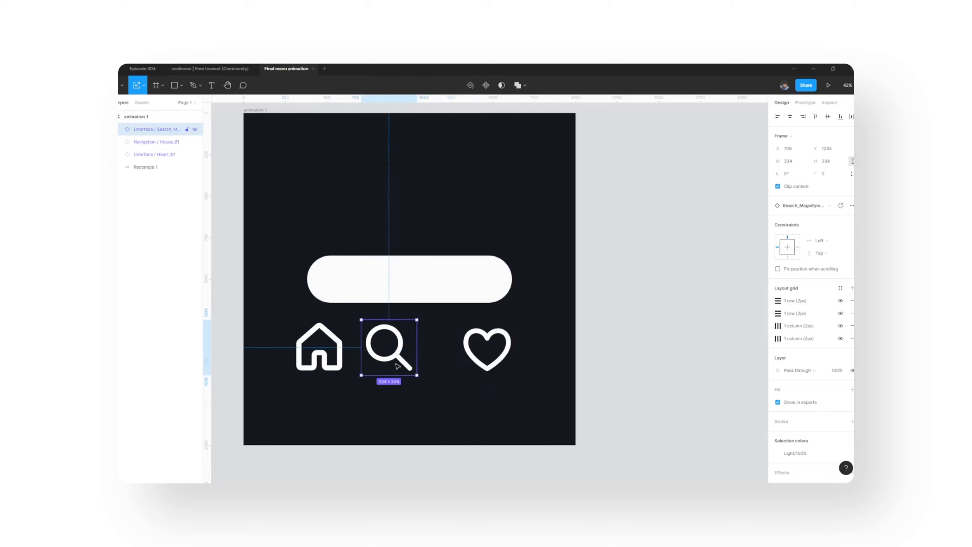
{"action": "left_click", "coordinate": [347, 362]}
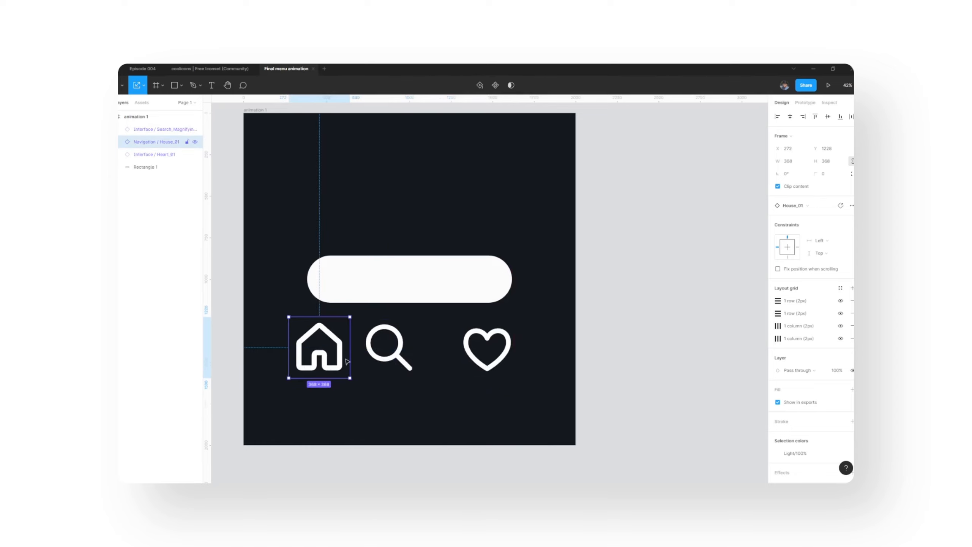
{"action": "left_click", "coordinate": [389, 362]}
{"action": "left_click", "coordinate": [491, 360]}
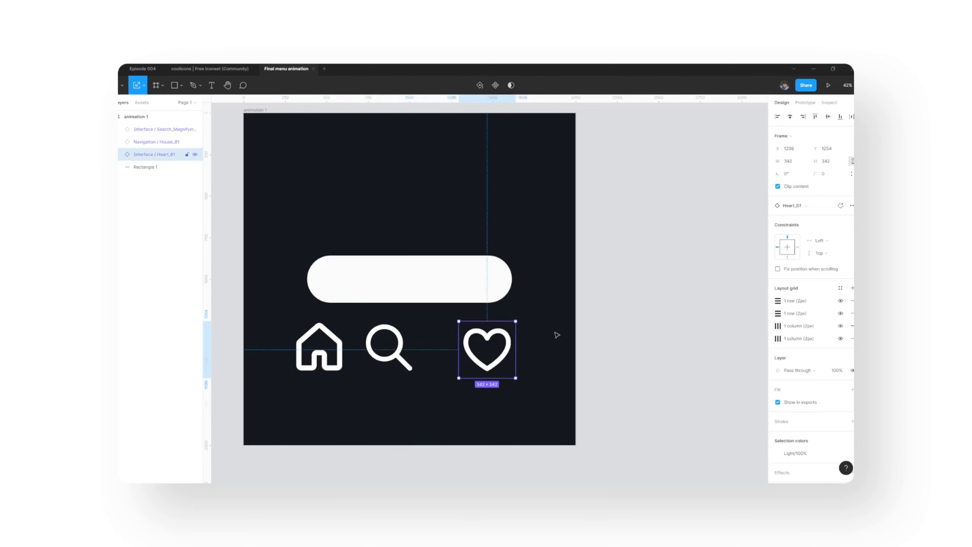
{"action": "left_click", "coordinate": [398, 364]}
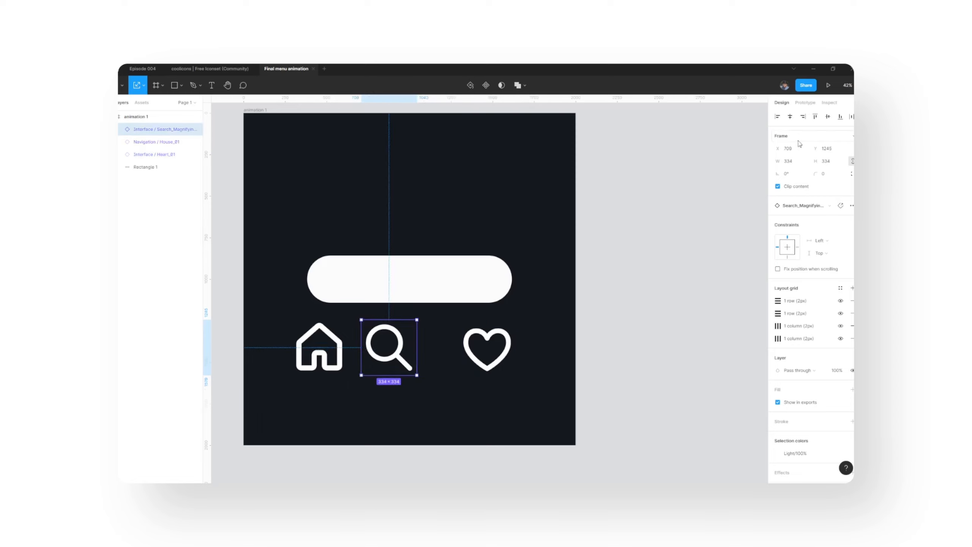
{"action": "left_click", "coordinate": [800, 165]}
{"action": "left_click", "coordinate": [715, 202]}
{"action": "left_click", "coordinate": [156, 141]}
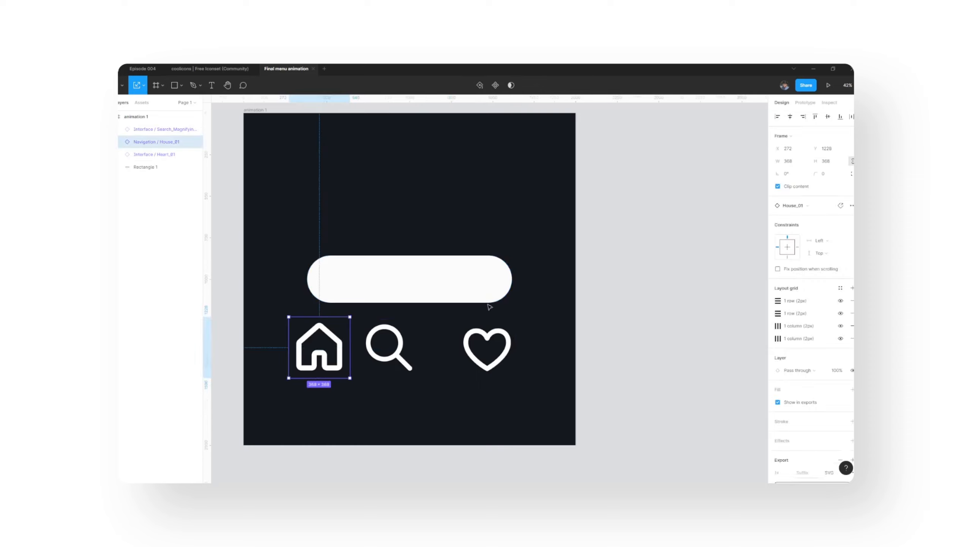
{"action": "left_click", "coordinate": [795, 163]}
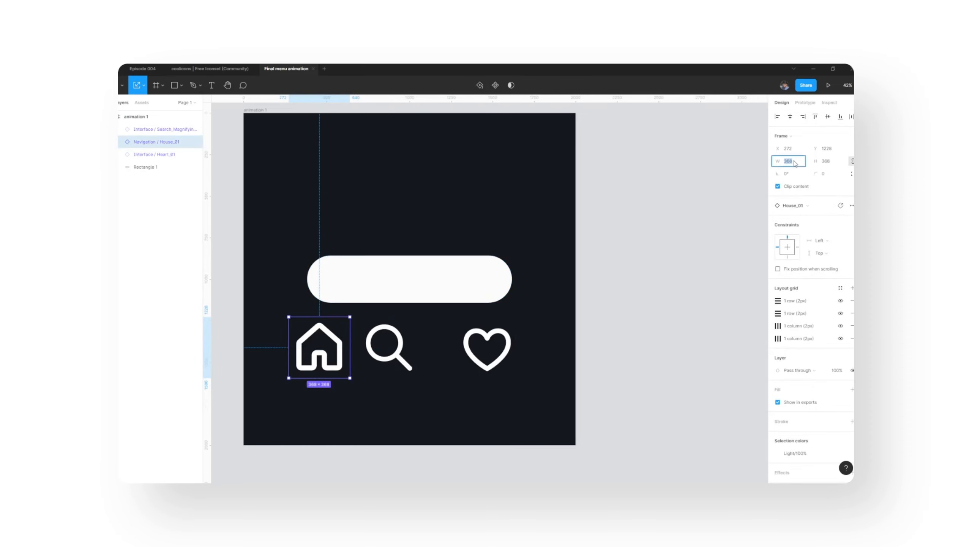
{"action": "left_click", "coordinate": [732, 178]}
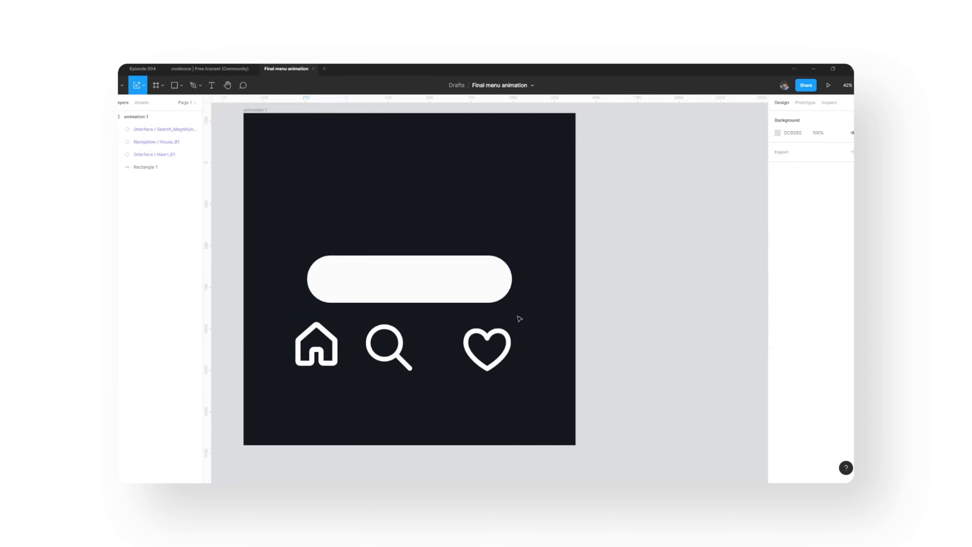
Step: Set the heart icon's width to 334 with proportions kept
{"action": "left_click", "coordinate": [499, 336]}
{"action": "left_click", "coordinate": [792, 163]}
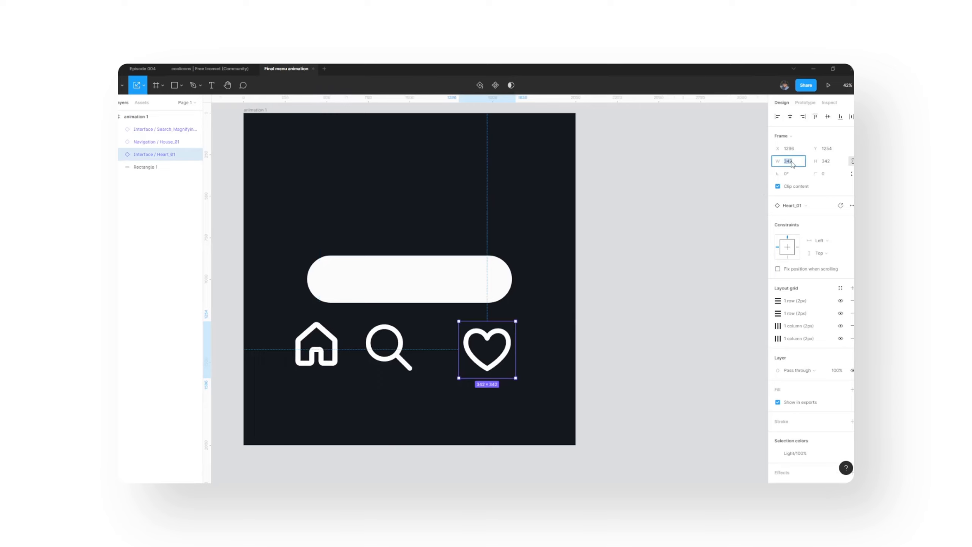
{"action": "type", "text": "334"}
{"action": "left_click", "coordinate": [648, 226]}
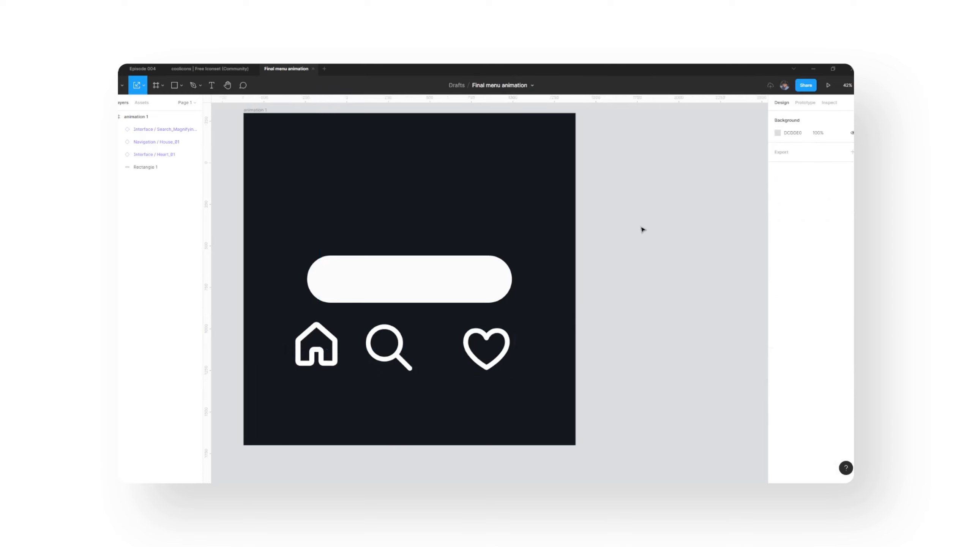
Step: Move the magnifying glass midway between the house and heart, and align all three icons on their vertical centers
{"action": "left_click_drag", "start_coordinate": [385, 363], "coordinate": [397, 364]}
{"action": "left_click", "coordinate": [500, 359]}
{"action": "left_click", "coordinate": [404, 360], "text": "shift"}
{"action": "left_click", "coordinate": [342, 354], "text": "shift"}
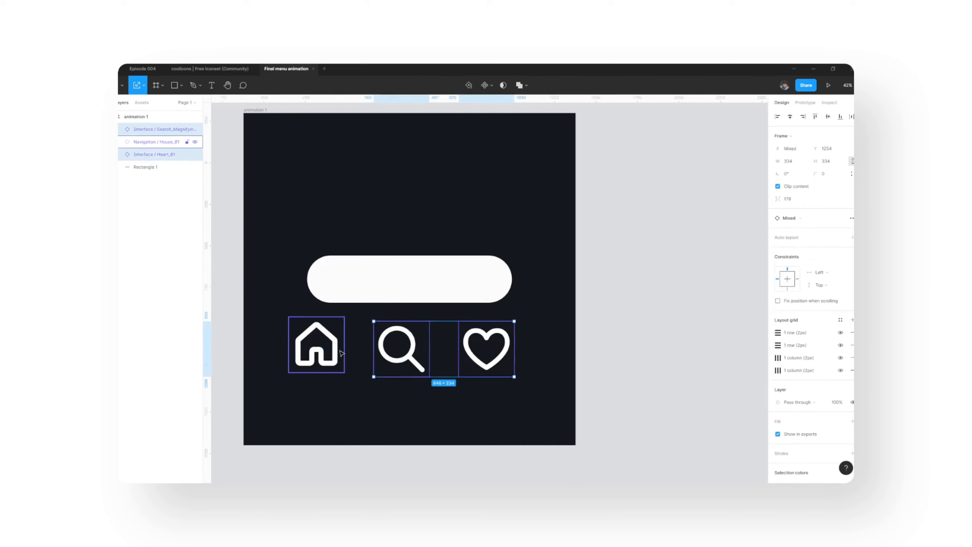
{"action": "left_click", "coordinate": [827, 117]}
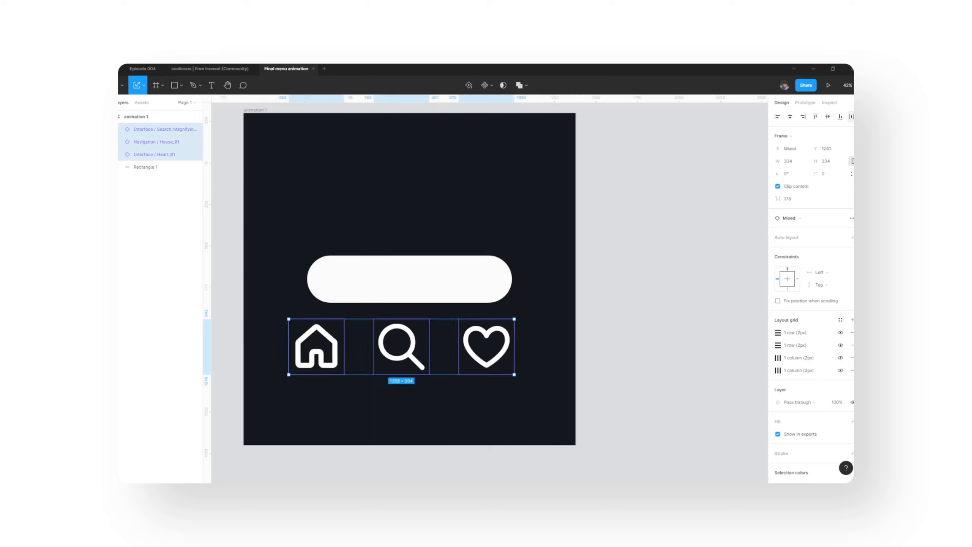
Step: Distribute the house, magnifying glass and heart icons with equal horizontal spacing
{"action": "left_click", "coordinate": [851, 117]}
{"action": "left_click", "coordinate": [803, 151]}
{"action": "left_click", "coordinate": [653, 237]}
Step: Scale the three icons down together around their center to about 153 px each, making the row about 624 px wide
{"action": "left_click", "coordinate": [486, 346]}
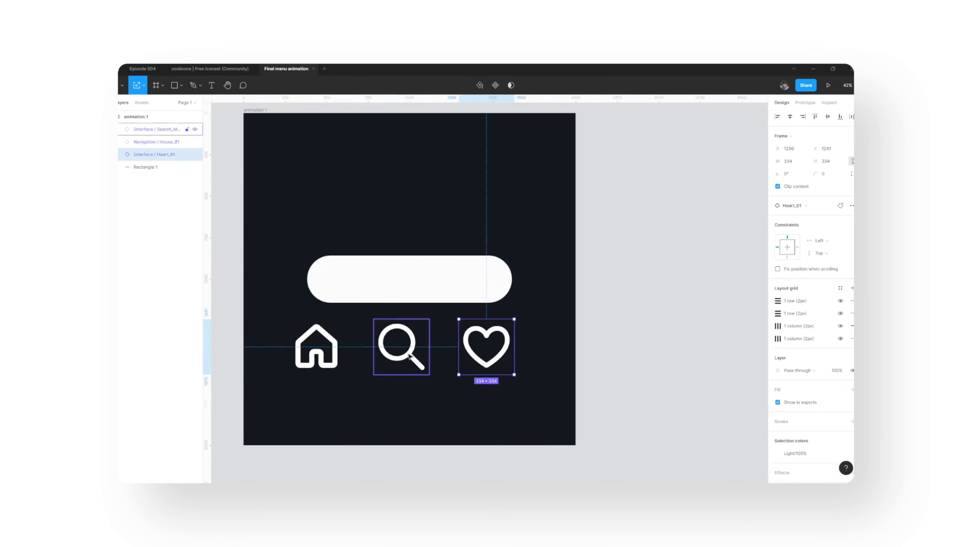
{"action": "left_click", "coordinate": [401, 345], "text": "shift"}
{"action": "left_click", "coordinate": [344, 356], "text": "shift"}
{"action": "left_click_drag", "start_coordinate": [513, 376], "coordinate": [454, 360]}
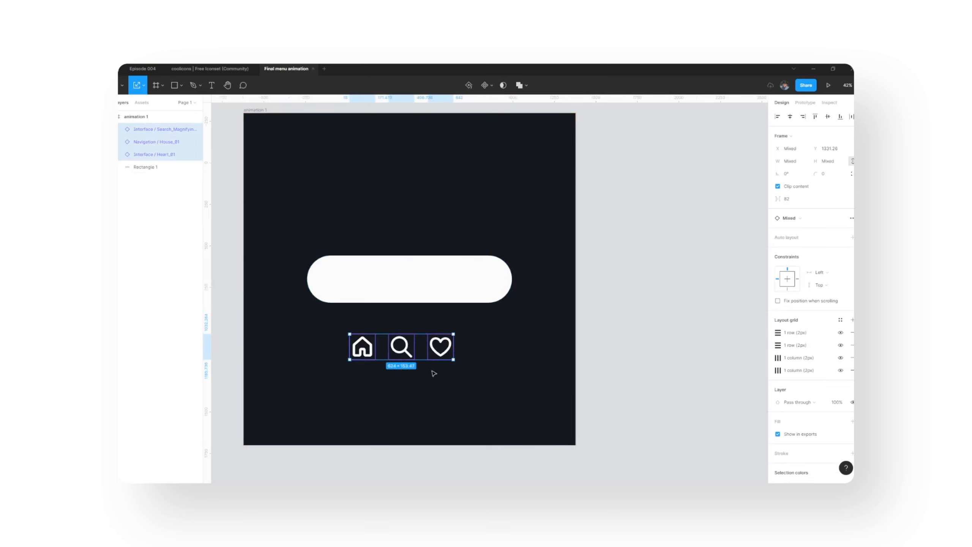
Step: Detach the heart icon's Light color style and recolor the icon dark gray 1F1F1F
{"action": "scroll", "coordinate": [434, 369], "scroll_direction": "up", "scroll_amount": 2}
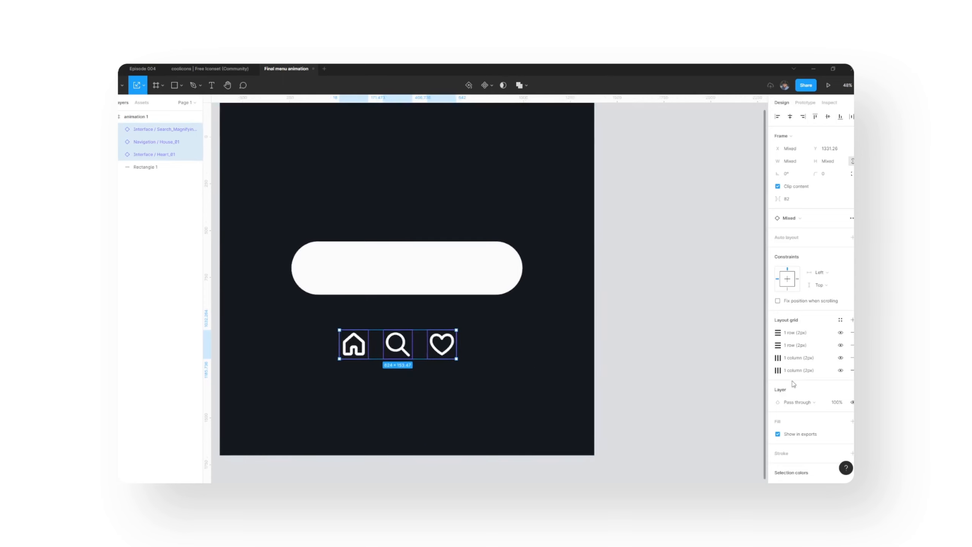
{"action": "left_click", "coordinate": [388, 369]}
{"action": "left_click", "coordinate": [445, 354]}
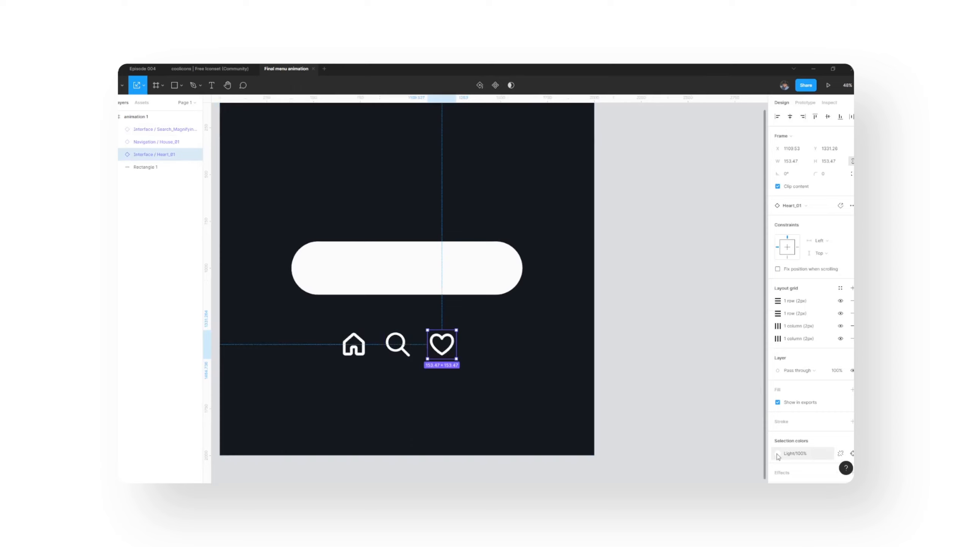
{"action": "left_click", "coordinate": [841, 454]}
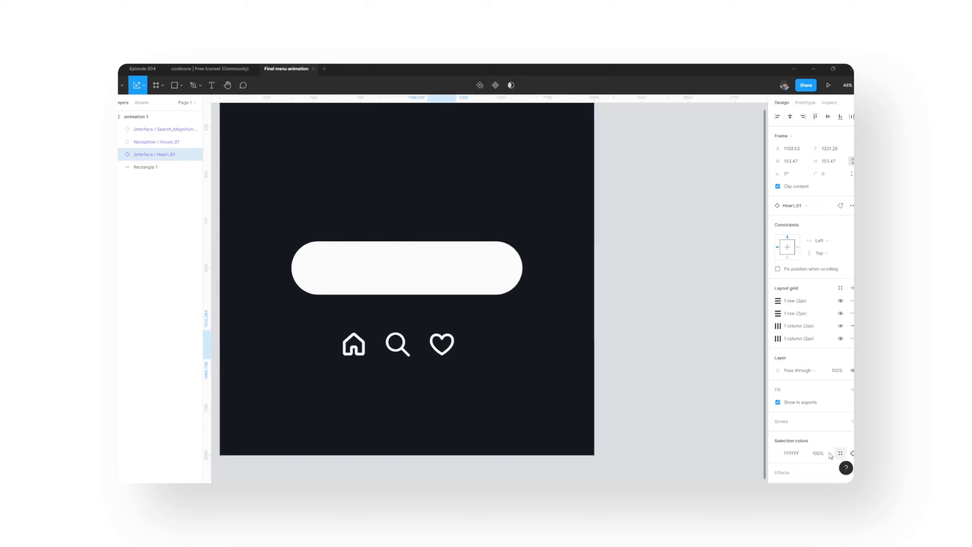
{"action": "left_click", "coordinate": [777, 455]}
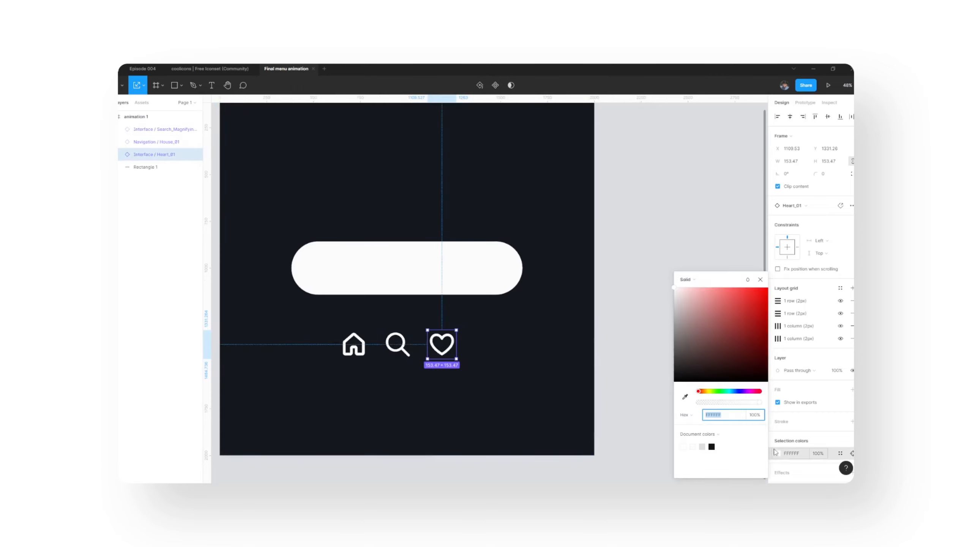
{"action": "left_click_drag", "start_coordinate": [693, 370], "coordinate": [665, 376]}
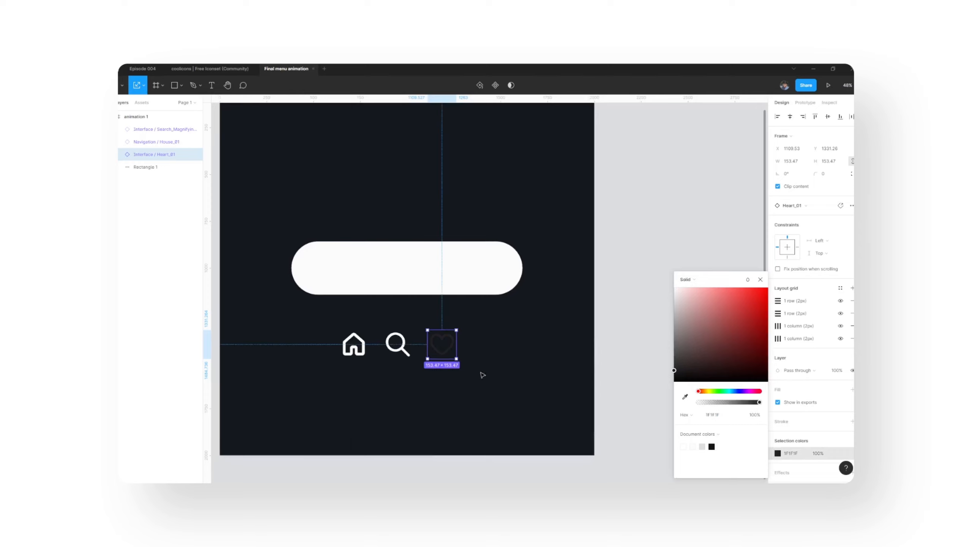
Step: Detach the magnifying glass icon's Light color style and recolor the icon dark gray 272727
{"action": "left_click", "coordinate": [407, 349]}
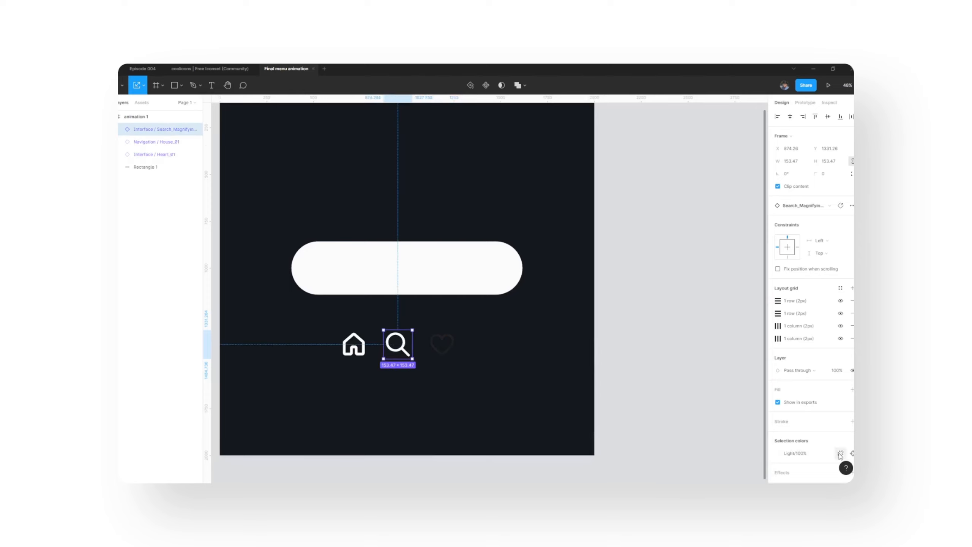
{"action": "left_click", "coordinate": [840, 454]}
{"action": "left_click", "coordinate": [778, 454]}
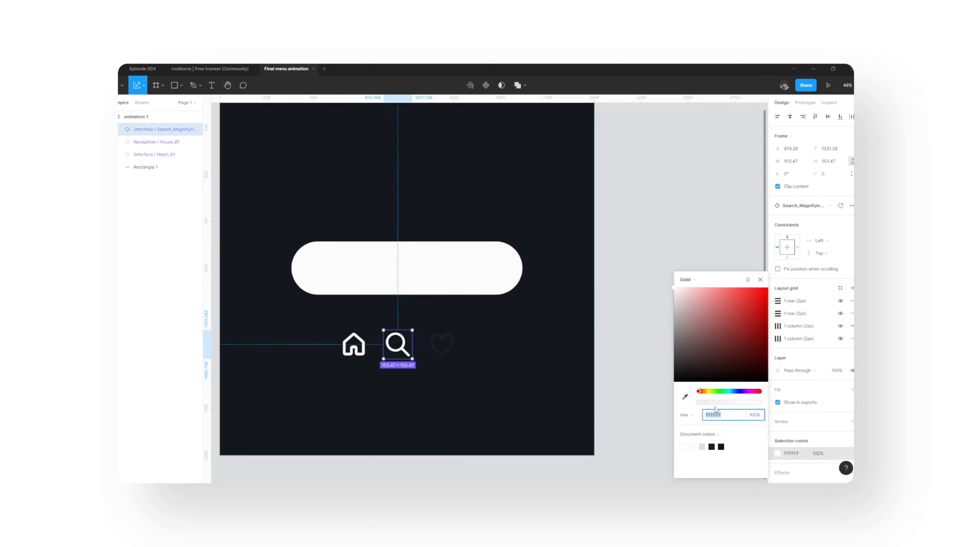
{"action": "left_click_drag", "start_coordinate": [685, 367], "coordinate": [674, 370]}
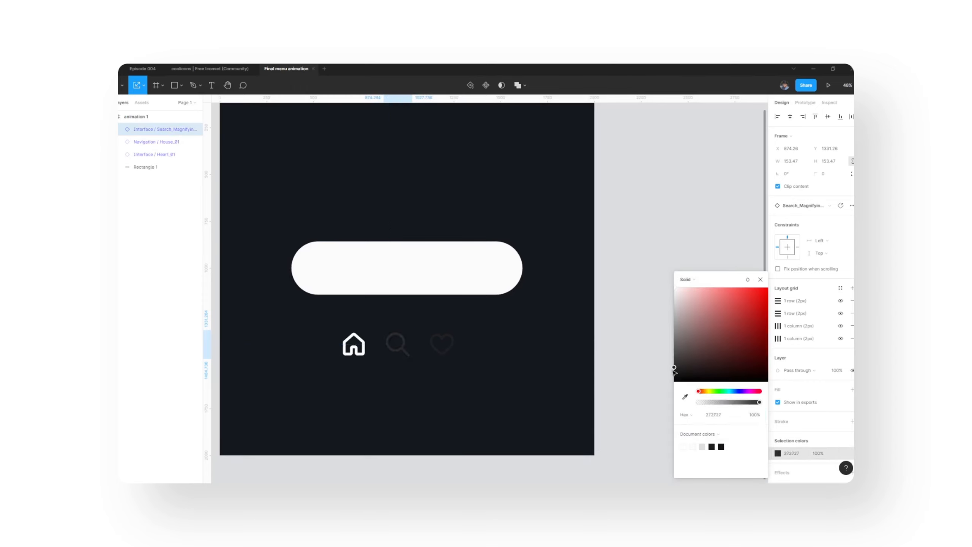
{"action": "left_click", "coordinate": [354, 349]}
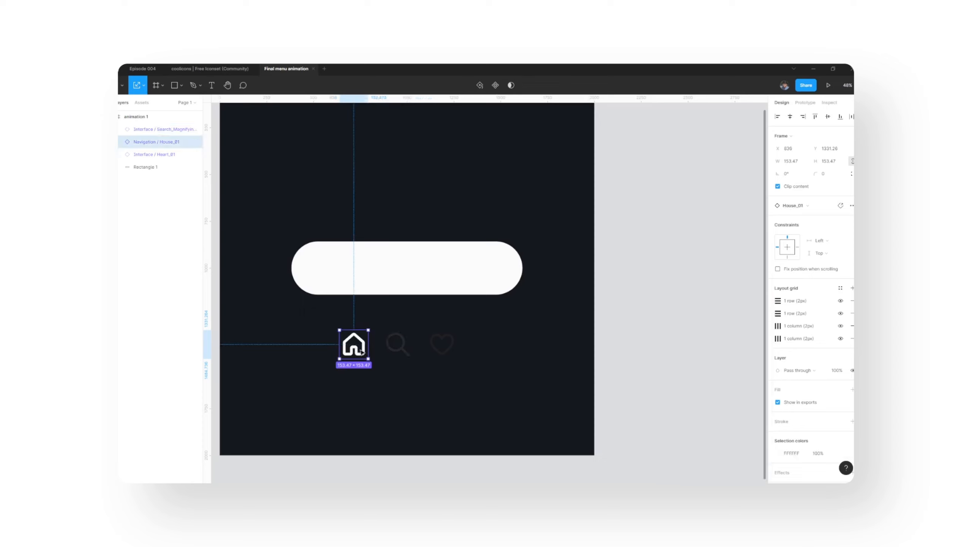
{"action": "left_click", "coordinate": [778, 454]}
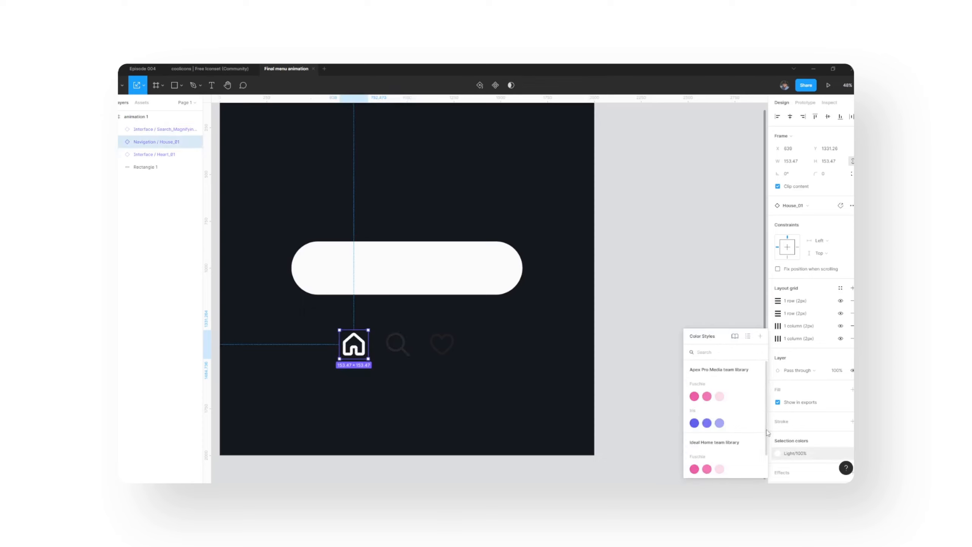
{"action": "left_click", "coordinate": [609, 399]}
Step: Set the stroke color of the house icon's vector to dark gray 2E2E2E
{"action": "left_click", "coordinate": [359, 354]}
{"action": "double_click", "coordinate": [362, 357]}
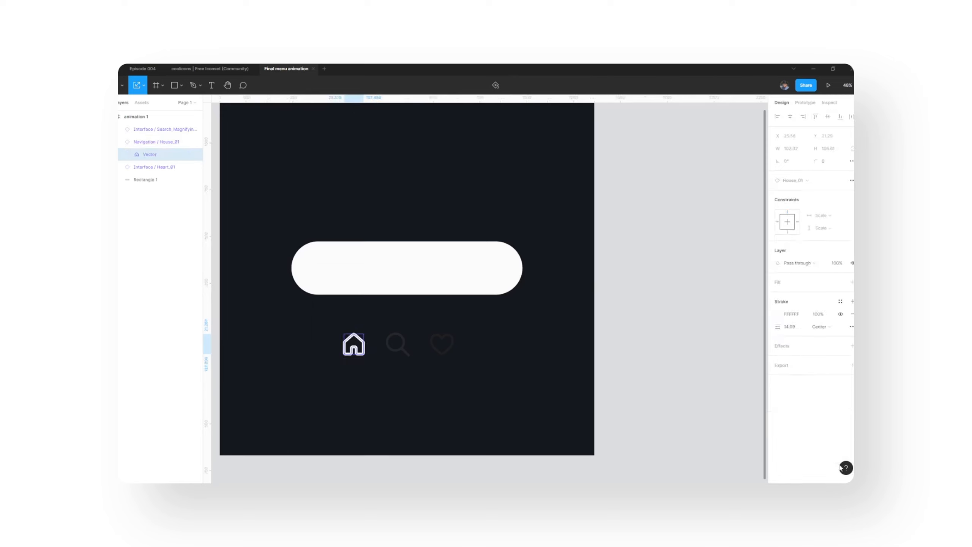
{"action": "left_click", "coordinate": [780, 315]}
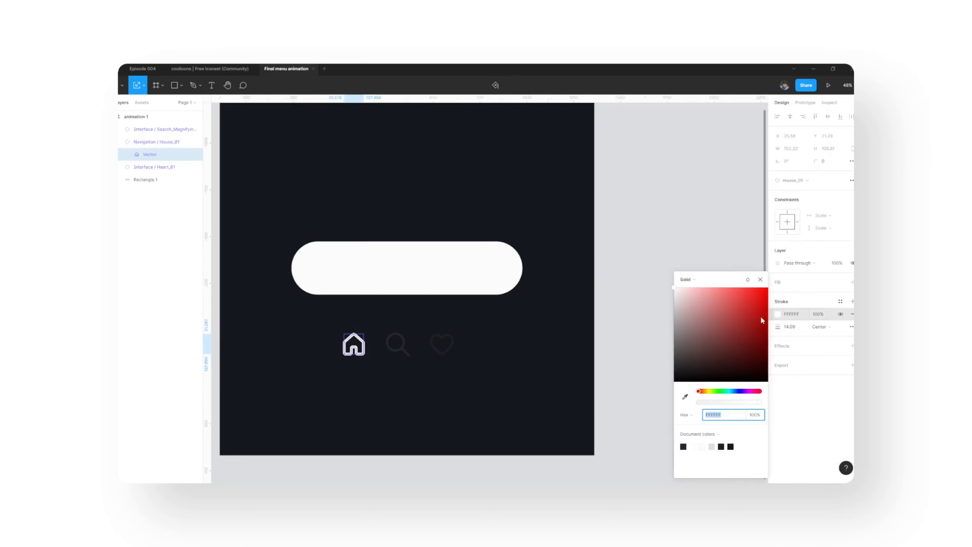
{"action": "left_click_drag", "start_coordinate": [685, 370], "coordinate": [674, 367]}
{"action": "left_click", "coordinate": [652, 368]}
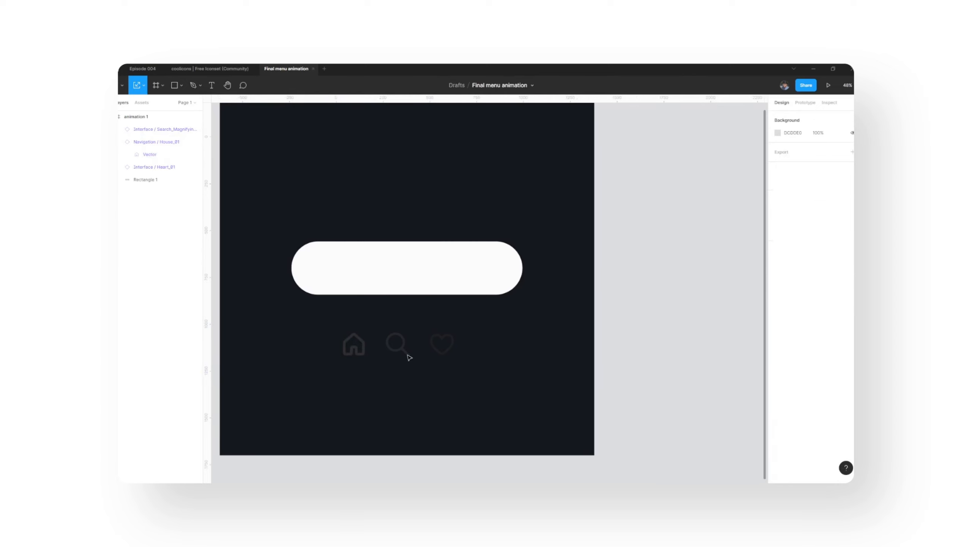
Step: Move the three icons onto the white rounded rectangle and spread them out, with the magnifying glass between the house and heart
{"action": "left_click_drag", "start_coordinate": [469, 368], "coordinate": [331, 331]}
{"action": "left_click_drag", "start_coordinate": [390, 344], "coordinate": [471, 277]}
{"action": "left_click", "coordinate": [447, 270]}
{"action": "left_click_drag", "start_coordinate": [368, 275], "coordinate": [344, 275]}
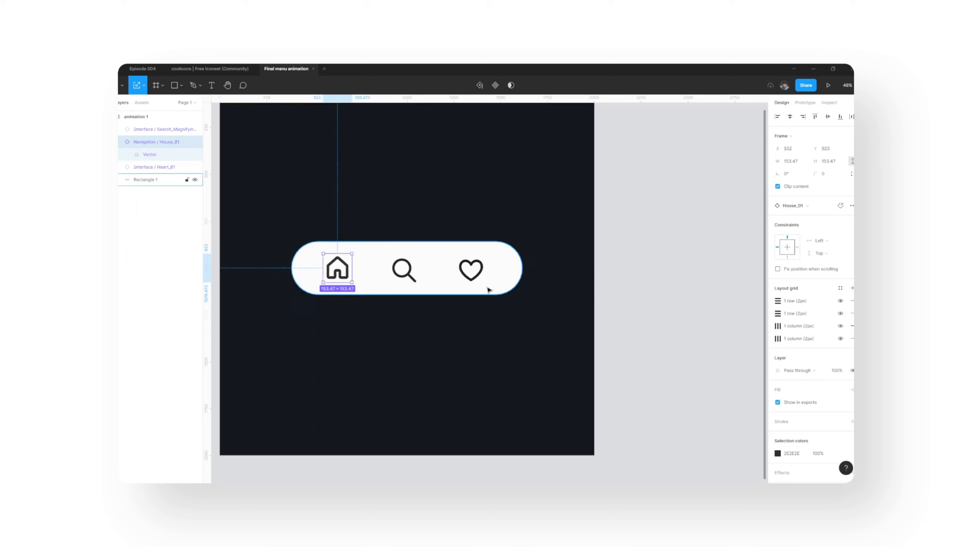
Step: Align the house, magnifying glass and heart icons on their vertical centers inside the rounded rectangle
{"action": "left_click", "coordinate": [476, 284]}
{"action": "left_click", "coordinate": [403, 270], "text": "shift"}
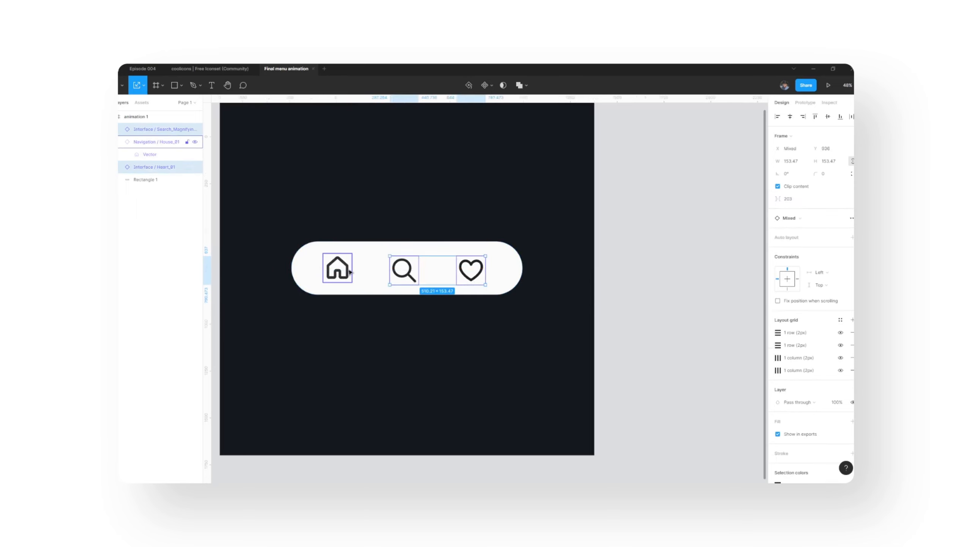
{"action": "left_click", "coordinate": [338, 268], "text": "shift"}
{"action": "left_click", "coordinate": [828, 117]}
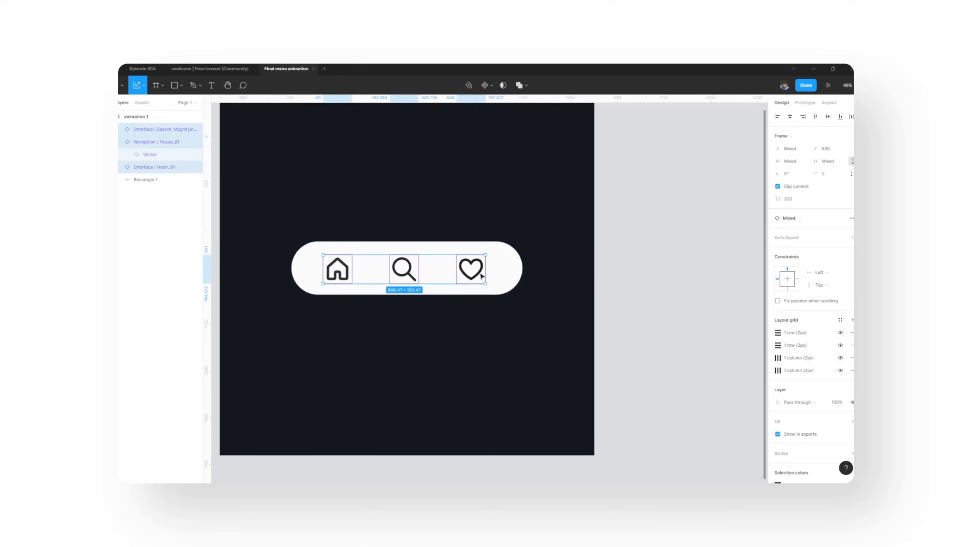
Step: Center the white rounded rectangle vertically in the animation 1 frame
{"action": "left_click", "coordinate": [509, 276]}
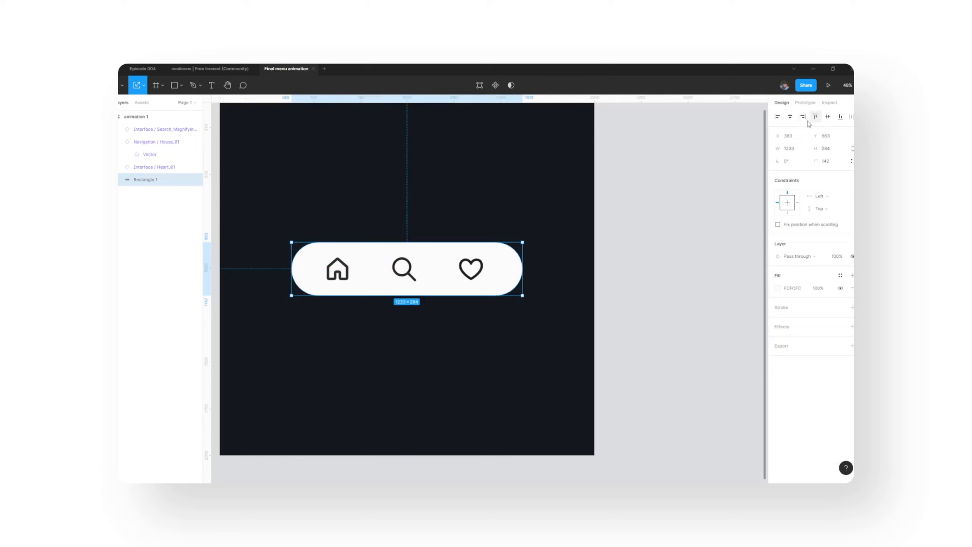
{"action": "left_click", "coordinate": [826, 118]}
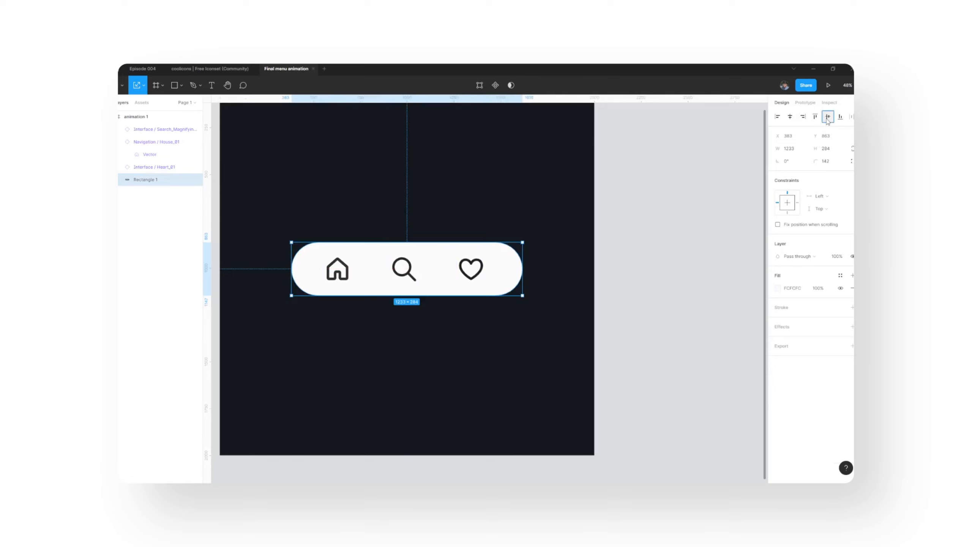
{"action": "left_click", "coordinate": [723, 208]}
{"action": "scroll", "coordinate": [464, 337], "scroll_direction": "down", "scroll_amount": 2}
{"action": "scroll", "coordinate": [432, 321], "scroll_direction": "up", "scroll_amount": 2}
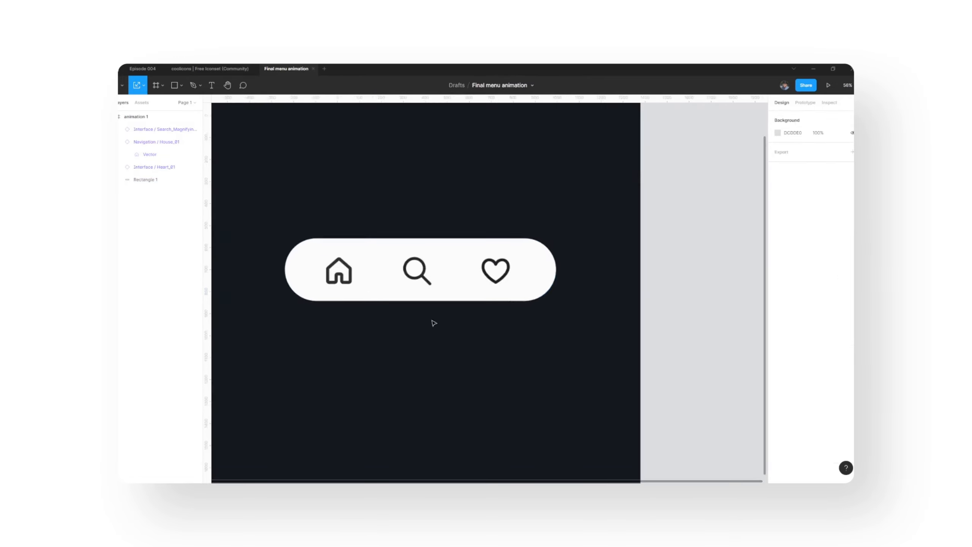
{"action": "scroll", "coordinate": [382, 306], "scroll_direction": "down", "scroll_amount": 3}
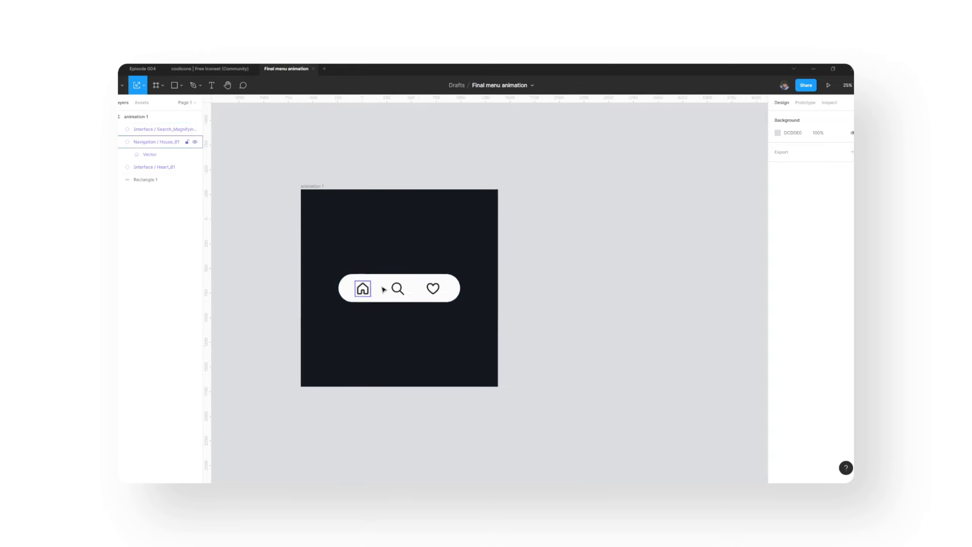
{"action": "scroll", "coordinate": [383, 289], "scroll_direction": "up", "scroll_amount": 2}
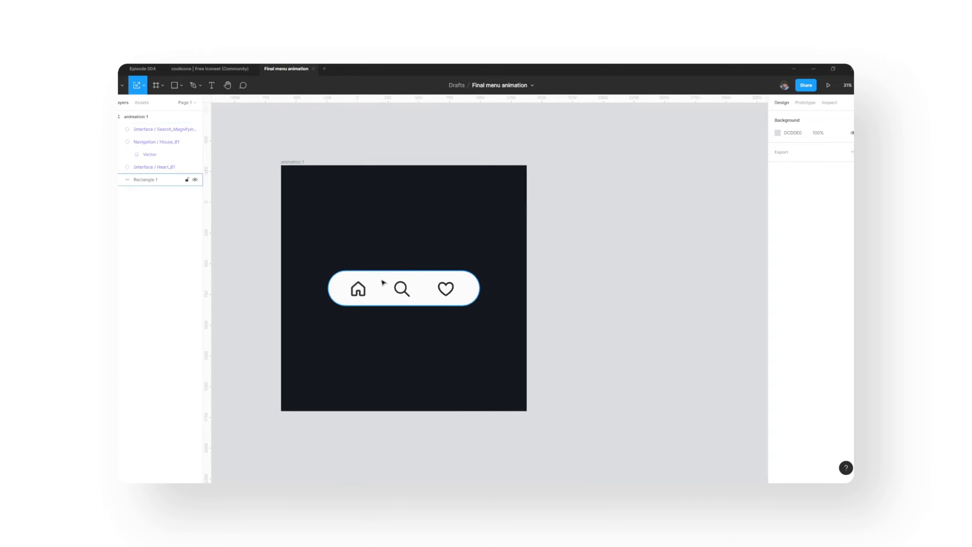
{"action": "scroll", "coordinate": [394, 288], "scroll_direction": "up", "scroll_amount": 1}
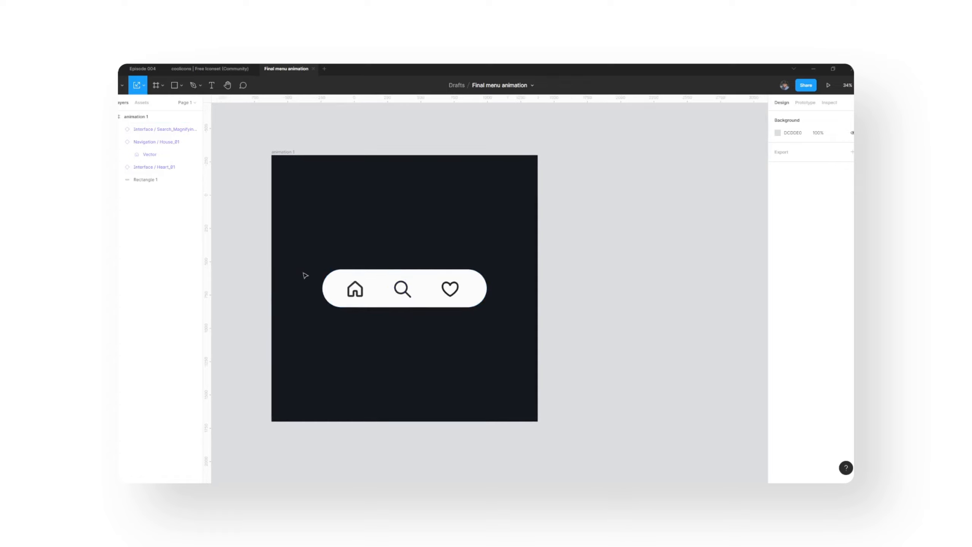
Step: Duplicate the animation 1 frame twice, placing the copies beside it in a row with small gaps
{"action": "scroll", "coordinate": [293, 288], "scroll_direction": "down", "scroll_amount": 3}
{"action": "left_click", "coordinate": [286, 221]}
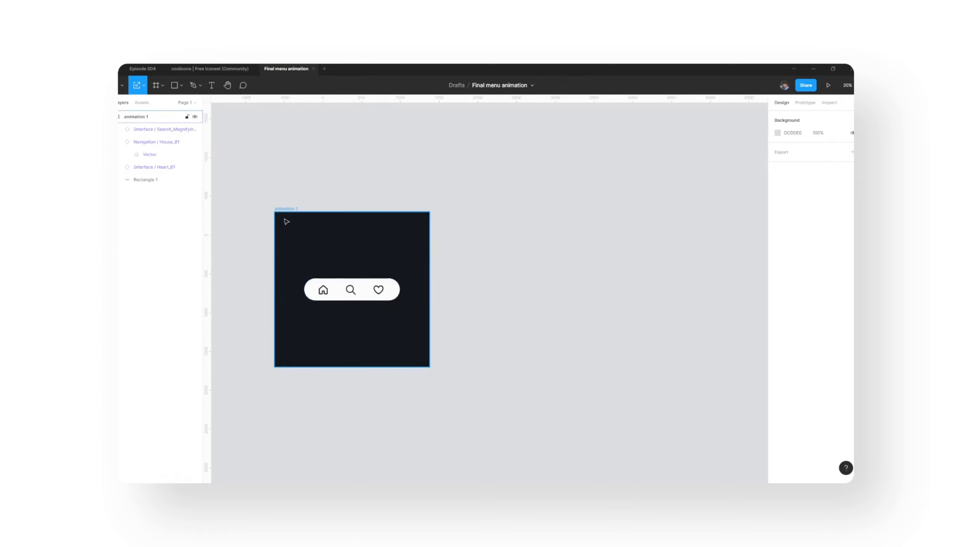
{"action": "key", "text": "Escape"}
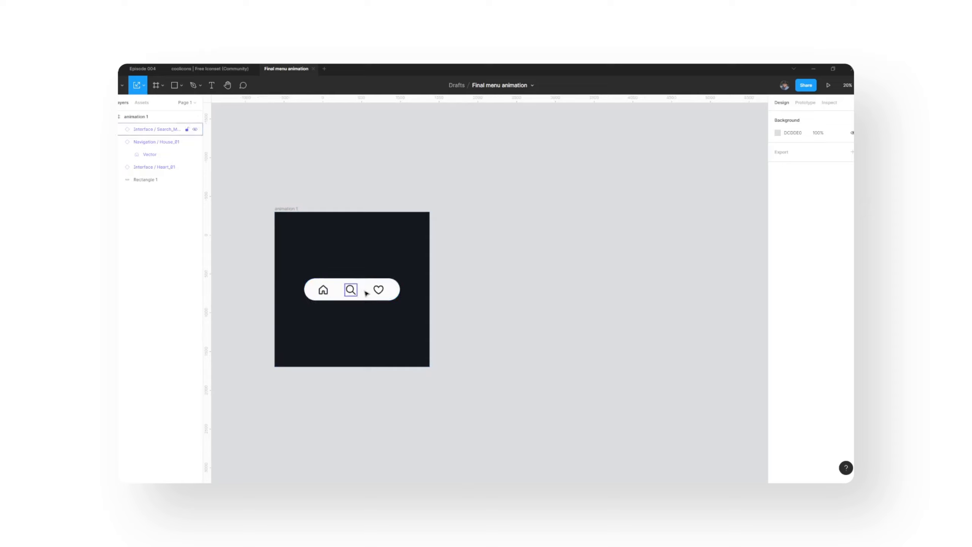
{"action": "left_click", "coordinate": [287, 210]}
{"action": "left_click_drag", "start_coordinate": [287, 210], "coordinate": [451, 213]}
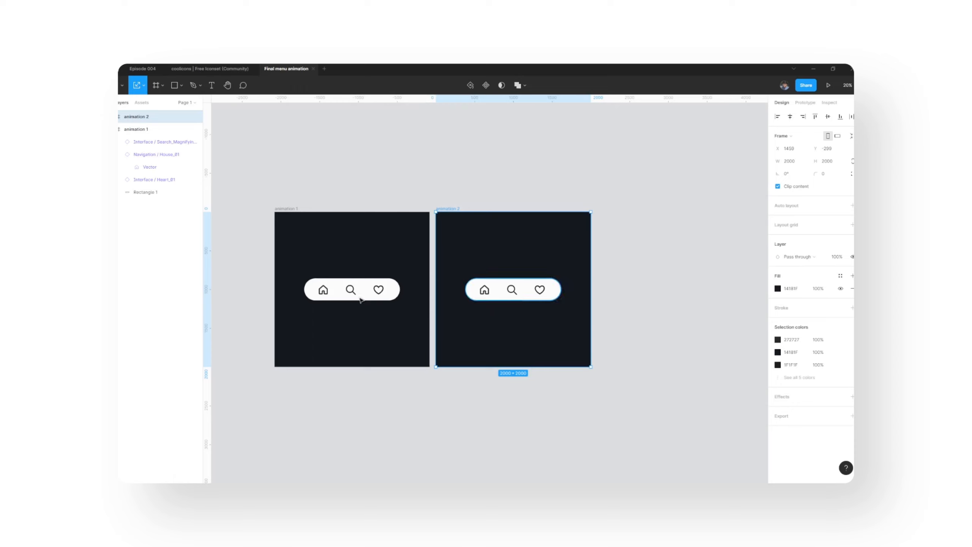
{"action": "left_click_drag", "start_coordinate": [450, 211], "coordinate": [613, 209]}
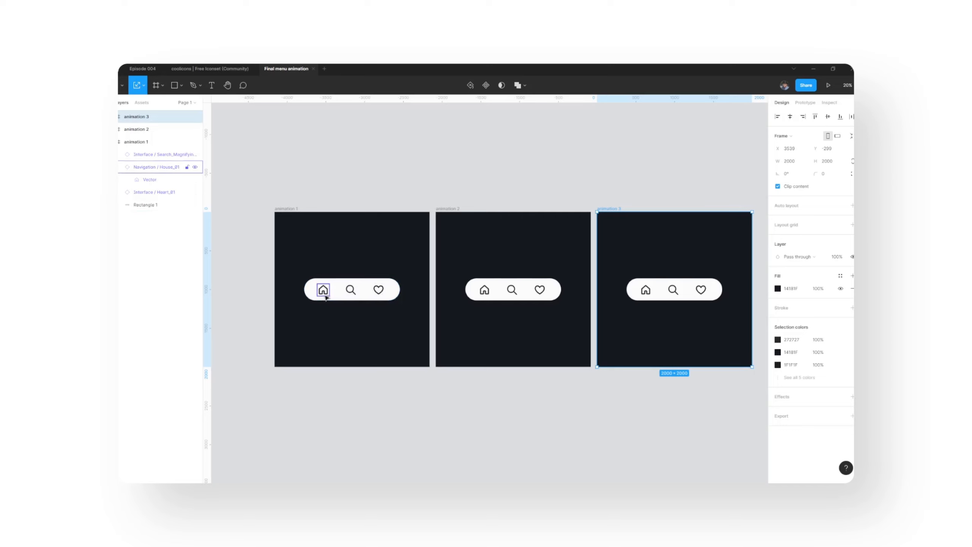
{"action": "scroll", "coordinate": [325, 293], "scroll_direction": "up", "scroll_amount": 5}
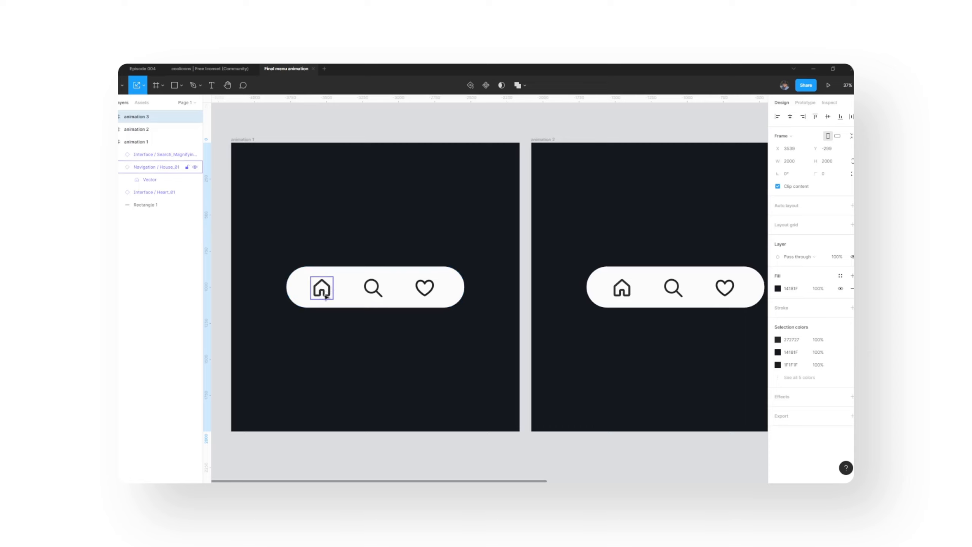
{"action": "left_click", "coordinate": [330, 289]}
{"action": "double_click", "coordinate": [326, 287]}
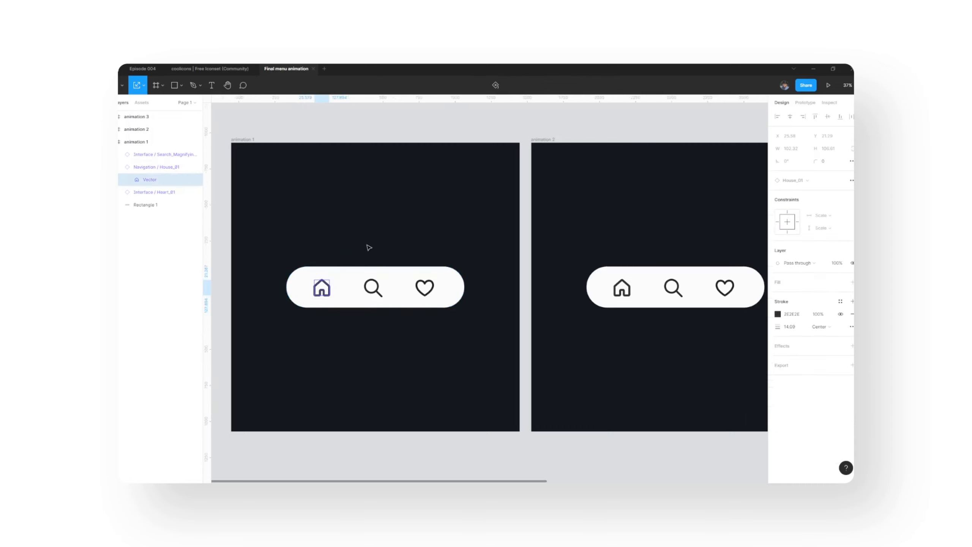
{"action": "key", "text": "Escape"}
Step: Set the stroke color of the house icon's vector in the animation 2 frame to blue 0D6EFF
{"action": "left_click", "coordinate": [631, 298]}
{"action": "left_click_drag", "start_coordinate": [636, 316], "coordinate": [418, 361]}
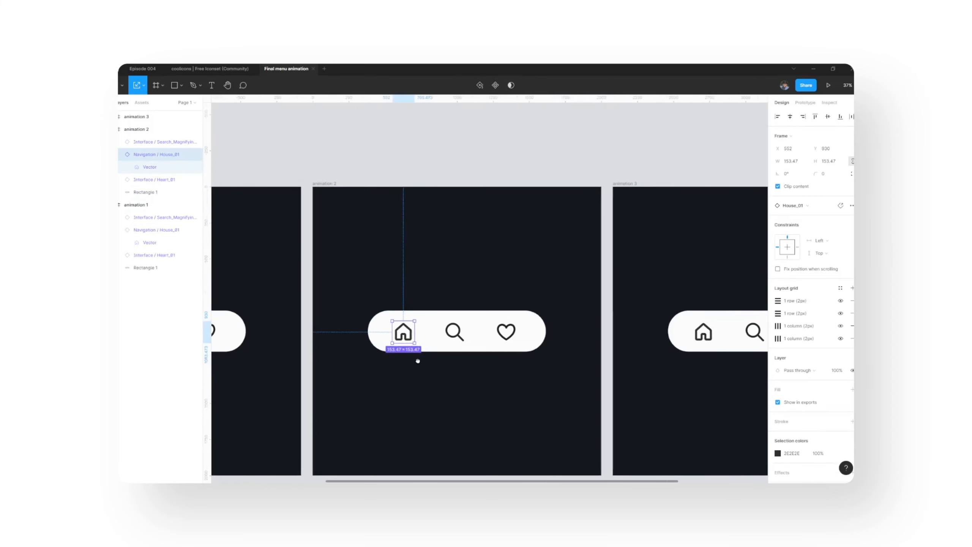
{"action": "double_click", "coordinate": [404, 335]}
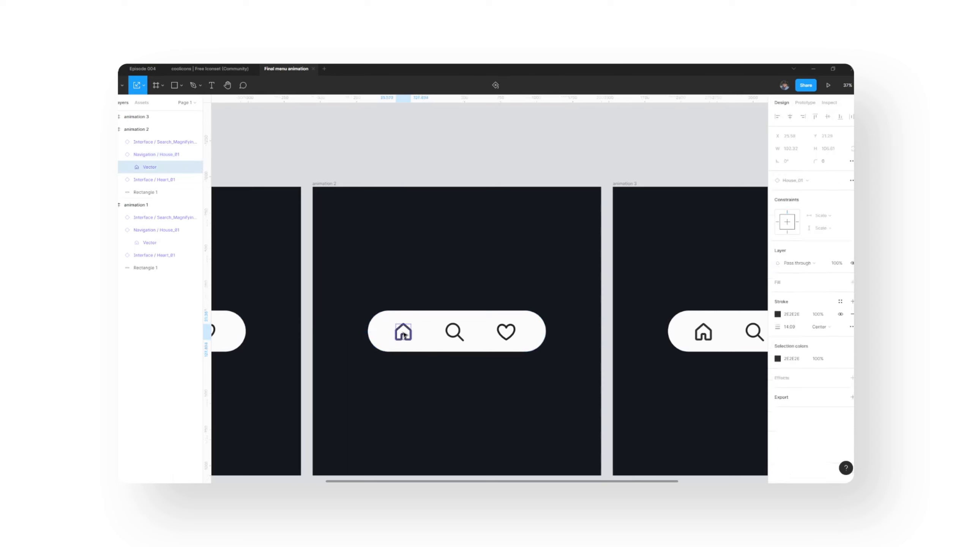
{"action": "left_click", "coordinate": [778, 314]}
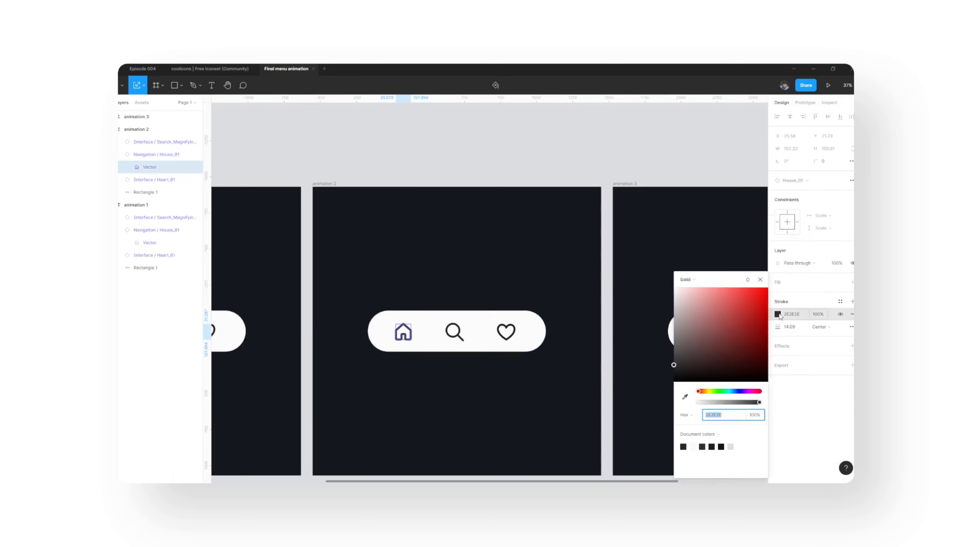
{"action": "left_click", "coordinate": [709, 392]}
{"action": "left_click_drag", "start_coordinate": [749, 314], "coordinate": [763, 287]}
{"action": "left_click_drag", "start_coordinate": [732, 392], "coordinate": [736, 394]}
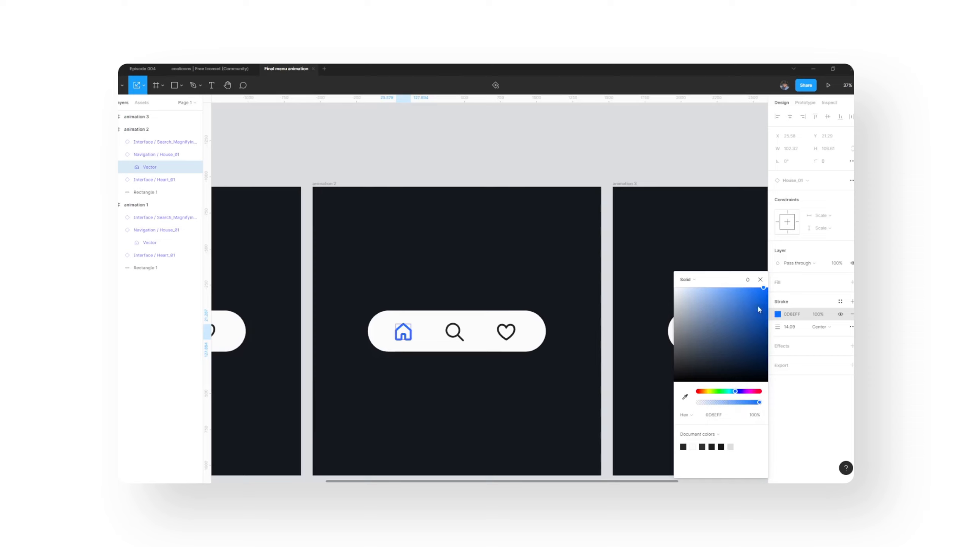
{"action": "left_click", "coordinate": [761, 280]}
{"action": "left_click", "coordinate": [418, 400]}
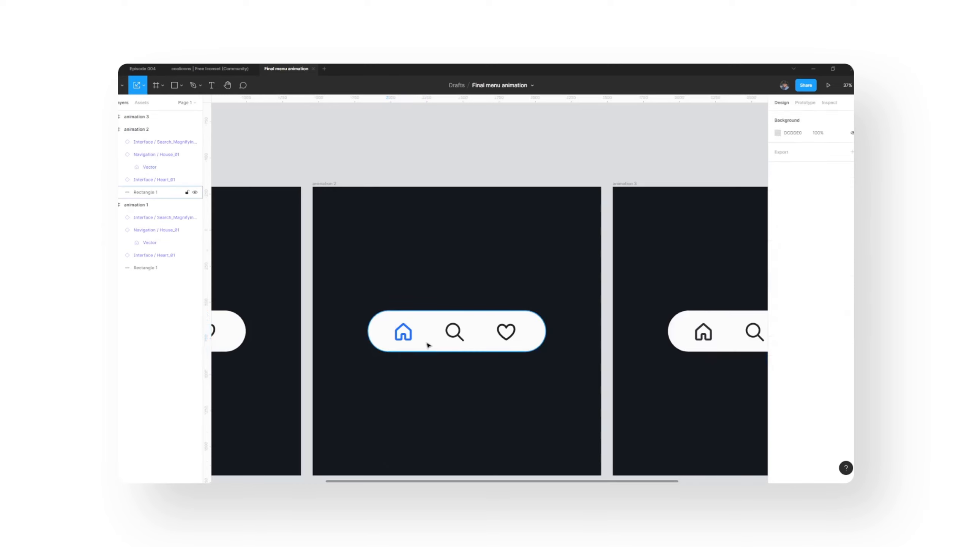
Step: Set the stroke of the magnifying glass's lens vector in the animation 3 frame to blue 0D6EFF
{"action": "scroll", "coordinate": [435, 344], "scroll_direction": "down", "scroll_amount": 5}
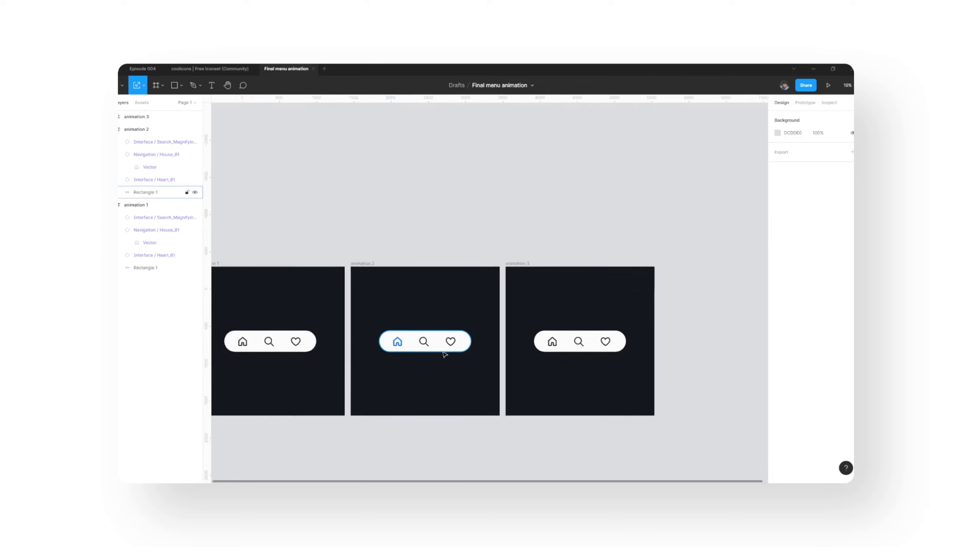
{"action": "scroll", "coordinate": [444, 351], "scroll_direction": "up", "scroll_amount": 3}
{"action": "scroll", "coordinate": [459, 369], "scroll_direction": "right", "scroll_amount": 5}
{"action": "left_click", "coordinate": [388, 337]}
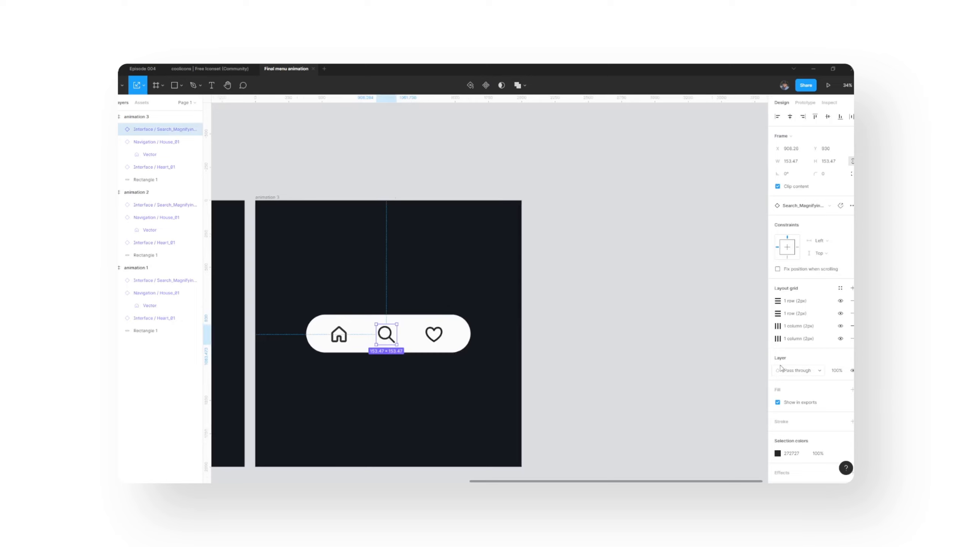
{"action": "double_click", "coordinate": [385, 332]}
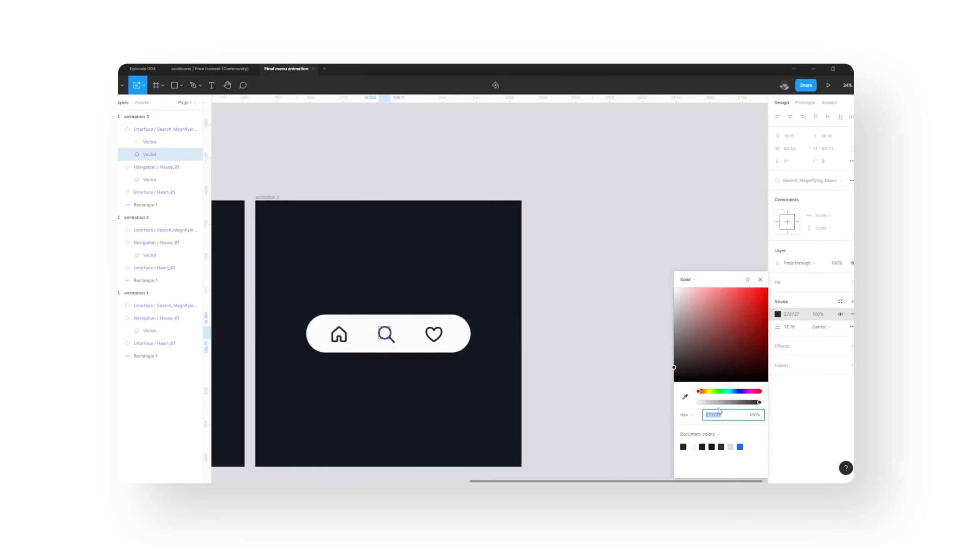
{"action": "left_click", "coordinate": [740, 447]}
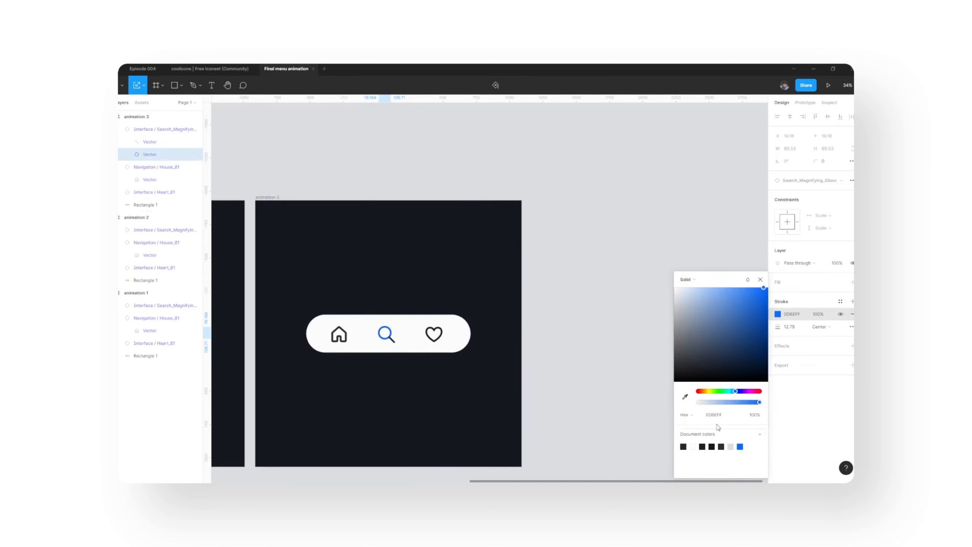
Step: Give the magnifying glass's handle vector in the animation 3 frame the same blue stroke as its lens
{"action": "left_click", "coordinate": [396, 344]}
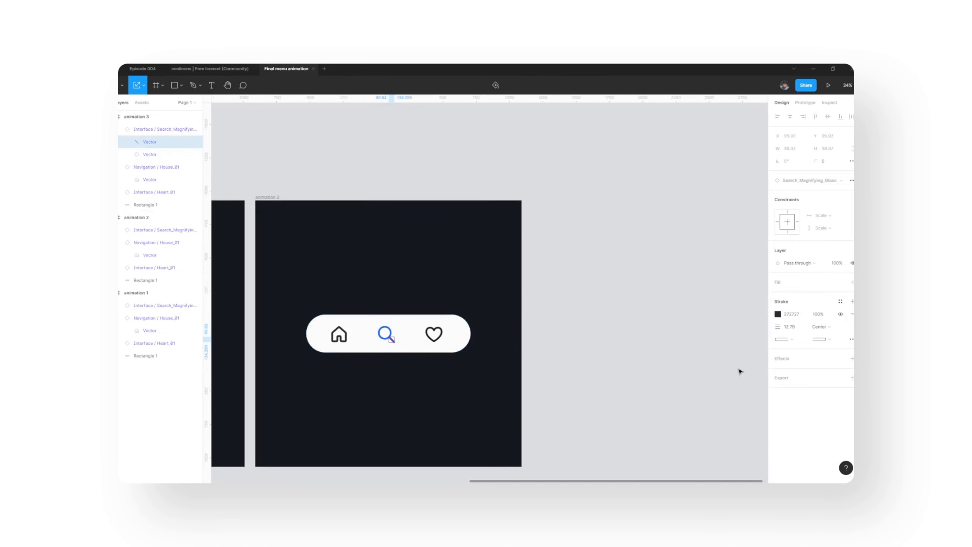
{"action": "left_click", "coordinate": [779, 316]}
{"action": "left_click", "coordinate": [731, 446]}
{"action": "left_click", "coordinate": [760, 279]}
{"action": "left_click", "coordinate": [638, 258]}
Step: Duplicate the animation 3 frame and place the copy at the end of the row with the same small gap
{"action": "scroll", "coordinate": [603, 286], "scroll_direction": "down", "scroll_amount": 5}
{"action": "scroll", "coordinate": [321, 310], "scroll_direction": "down", "scroll_amount": 5}
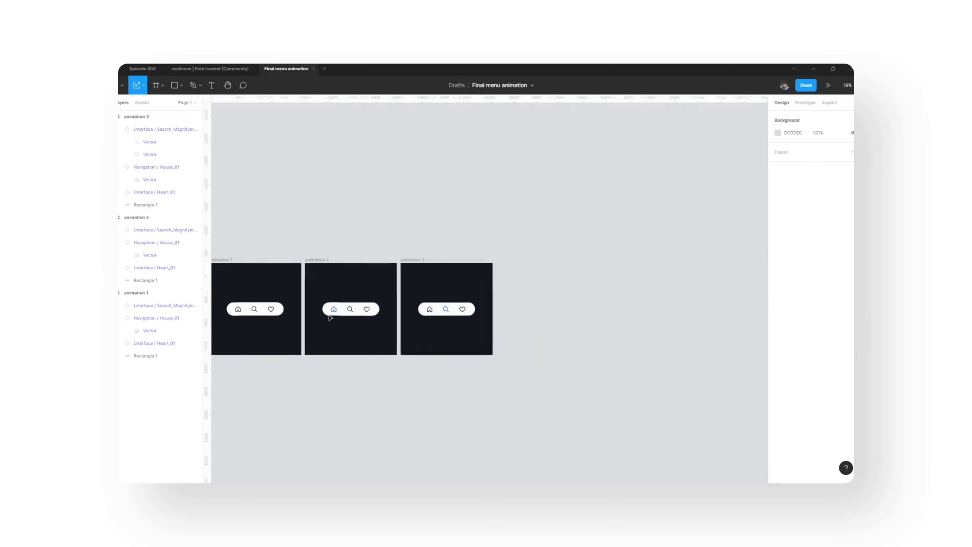
{"action": "scroll", "coordinate": [383, 321], "scroll_direction": "up", "scroll_amount": 2}
{"action": "scroll", "coordinate": [414, 323], "scroll_direction": "down", "scroll_amount": 2}
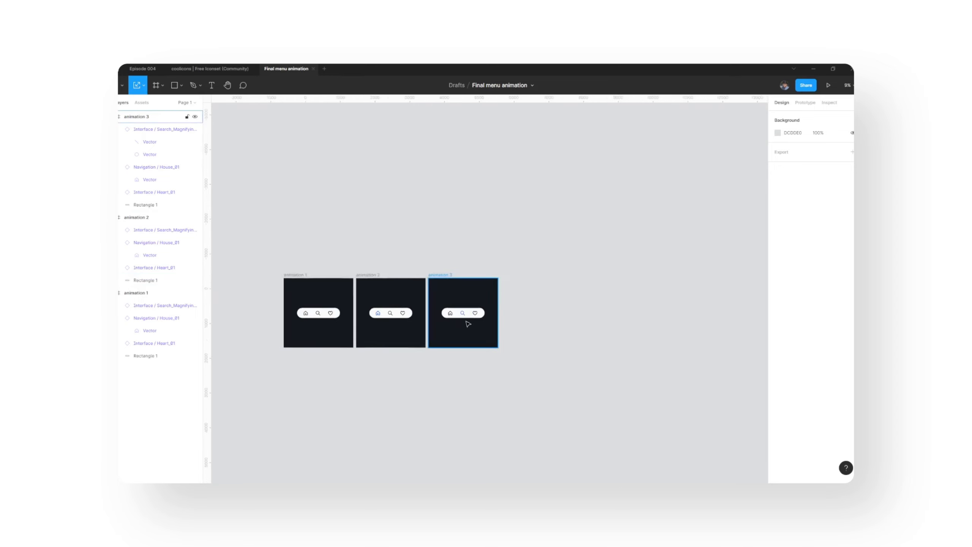
{"action": "scroll", "coordinate": [451, 321], "scroll_direction": "up", "scroll_amount": 3}
{"action": "key", "text": "ctrl+d"}
{"action": "left_click_drag", "start_coordinate": [554, 247], "coordinate": [537, 248]}
{"action": "left_click", "coordinate": [544, 238]}
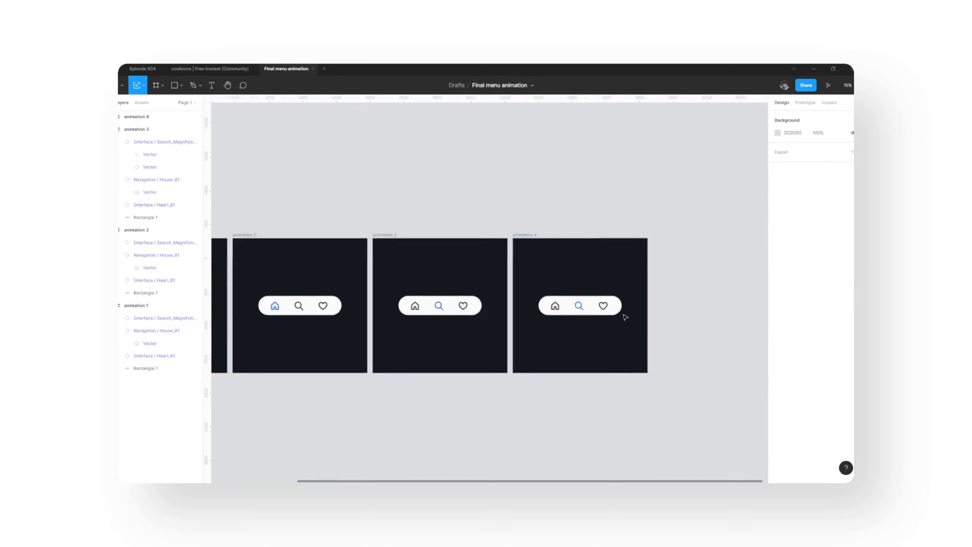
Step: Set the stroke of the magnifying glass's lens vector in the animation 4 frame to dark gray 272727
{"action": "scroll", "coordinate": [608, 321], "scroll_direction": "up", "scroll_amount": 5}
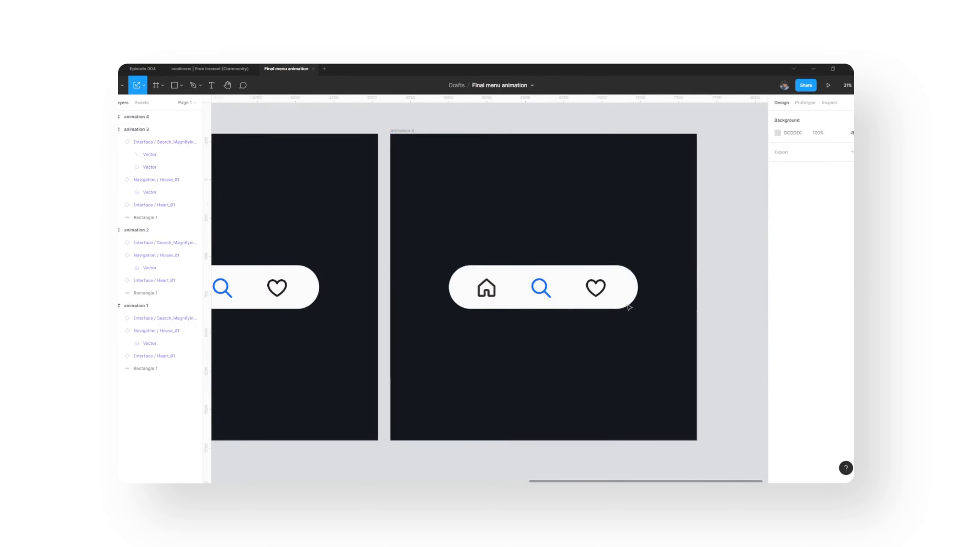
{"action": "left_click", "coordinate": [541, 294]}
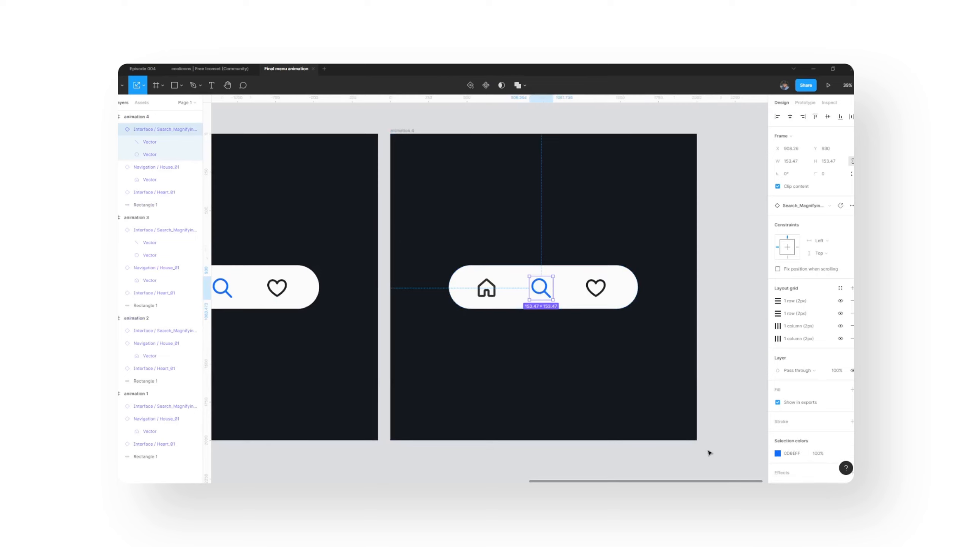
{"action": "left_click", "coordinate": [778, 453]}
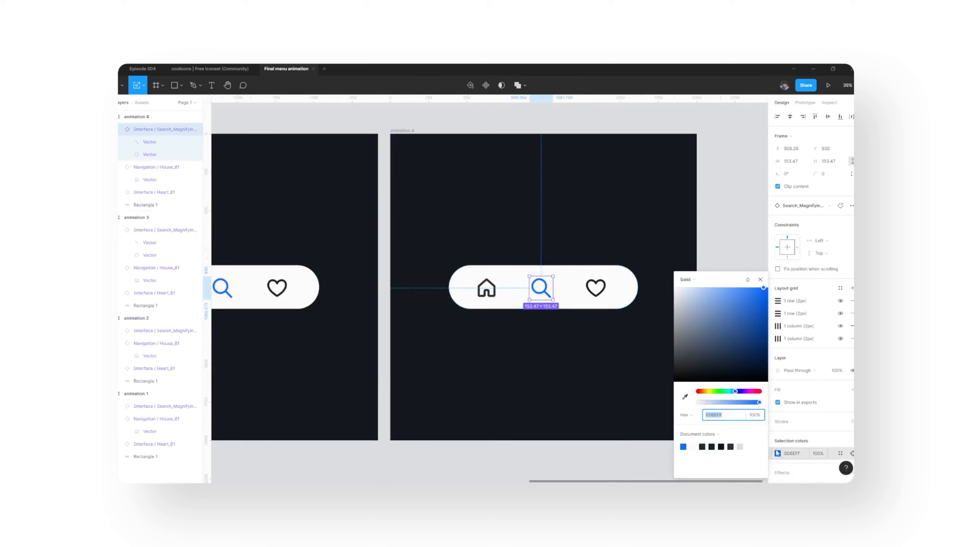
{"action": "left_click", "coordinate": [626, 456]}
{"action": "left_click", "coordinate": [541, 288]}
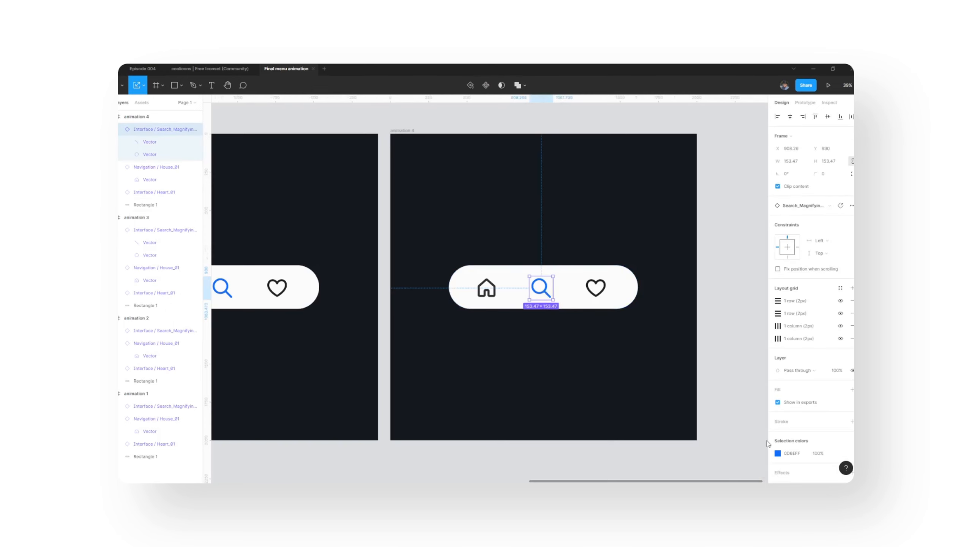
{"action": "double_click", "coordinate": [538, 292]}
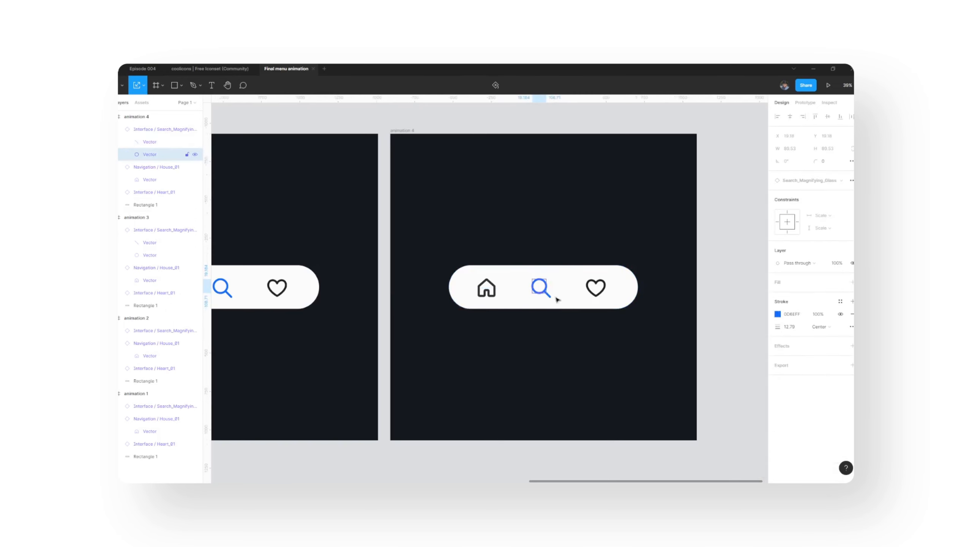
{"action": "left_click", "coordinate": [778, 314]}
{"action": "left_click", "coordinate": [704, 446]}
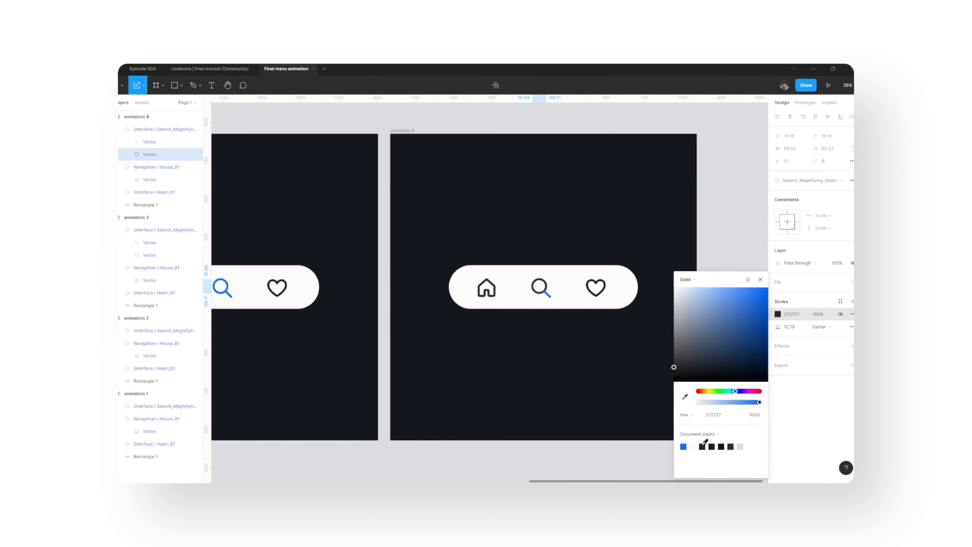
Step: Recolor the stroke of the magnifying glass's handle in the animation 4 frame to the dark document color matching its lens
{"action": "left_click", "coordinate": [546, 294]}
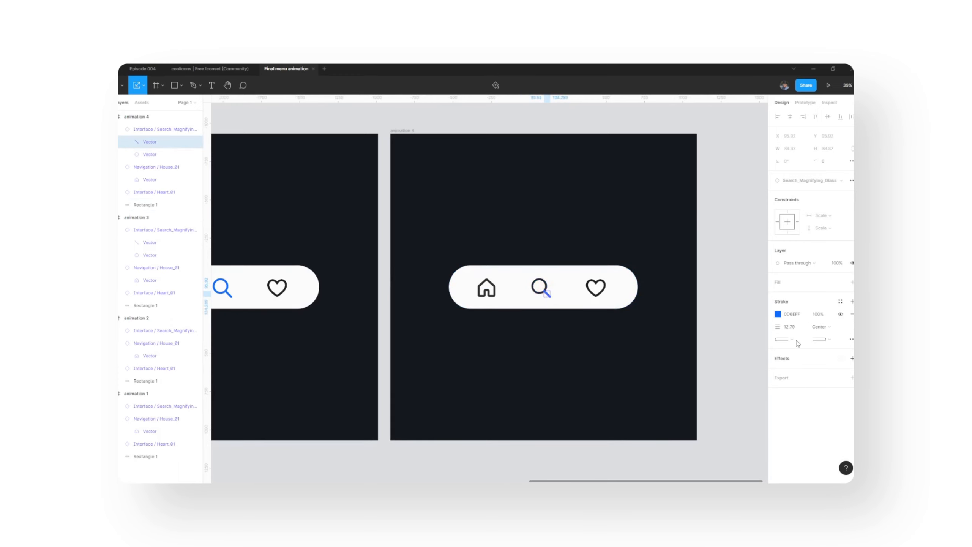
{"action": "left_click", "coordinate": [778, 314]}
{"action": "left_click", "coordinate": [684, 446]}
{"action": "left_click", "coordinate": [742, 256]}
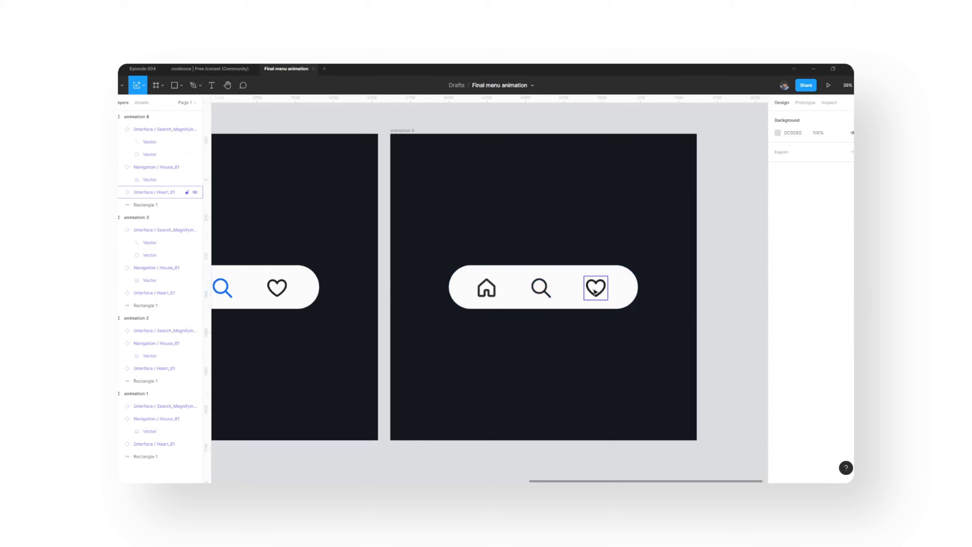
Step: Set the stroke of the heart icon's vector in the animation 4 frame to blue 0D6EFF
{"action": "left_click", "coordinate": [594, 293]}
{"action": "double_click", "coordinate": [603, 297]}
{"action": "left_click", "coordinate": [787, 315]}
{"action": "left_click", "coordinate": [778, 314]}
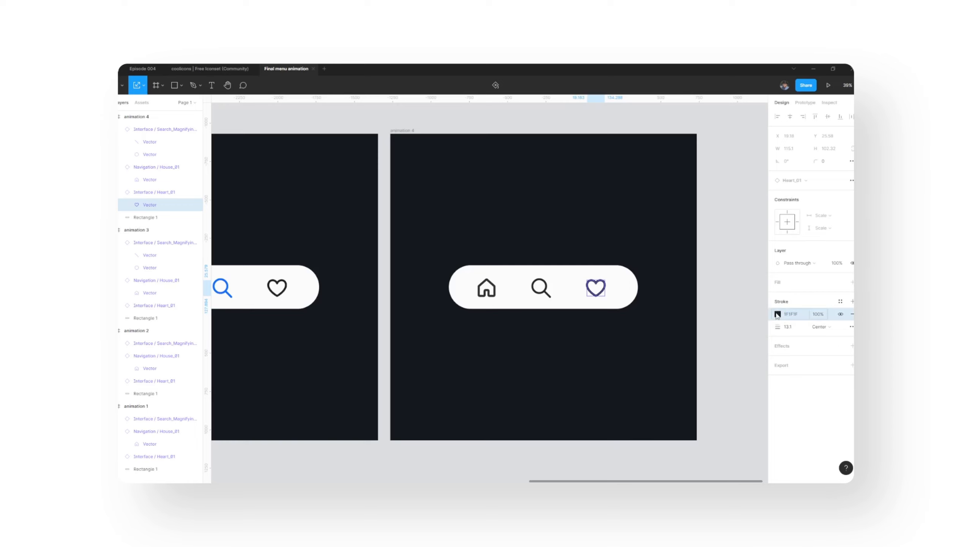
{"action": "left_click", "coordinate": [731, 446]}
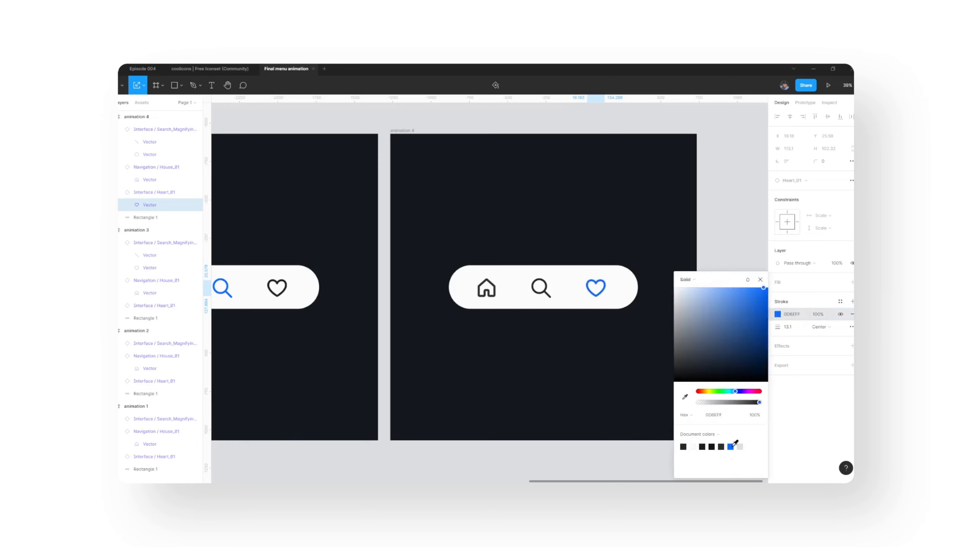
{"action": "left_click", "coordinate": [760, 280]}
{"action": "left_click", "coordinate": [741, 265]}
Step: Compare the icon colors of the menu bars across the four animation frames
{"action": "scroll", "coordinate": [712, 350], "scroll_direction": "down", "scroll_amount": 10}
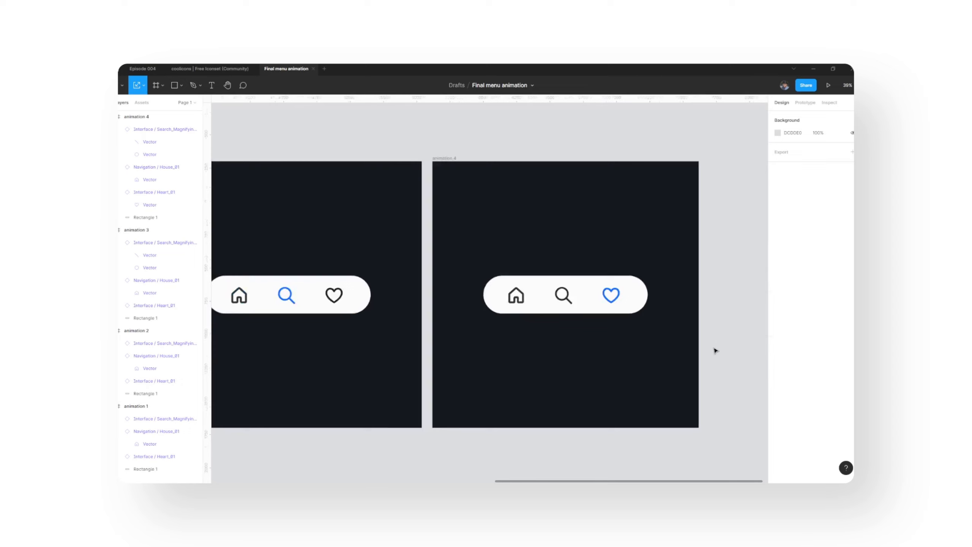
{"action": "scroll", "coordinate": [707, 353], "scroll_direction": "up", "scroll_amount": 4}
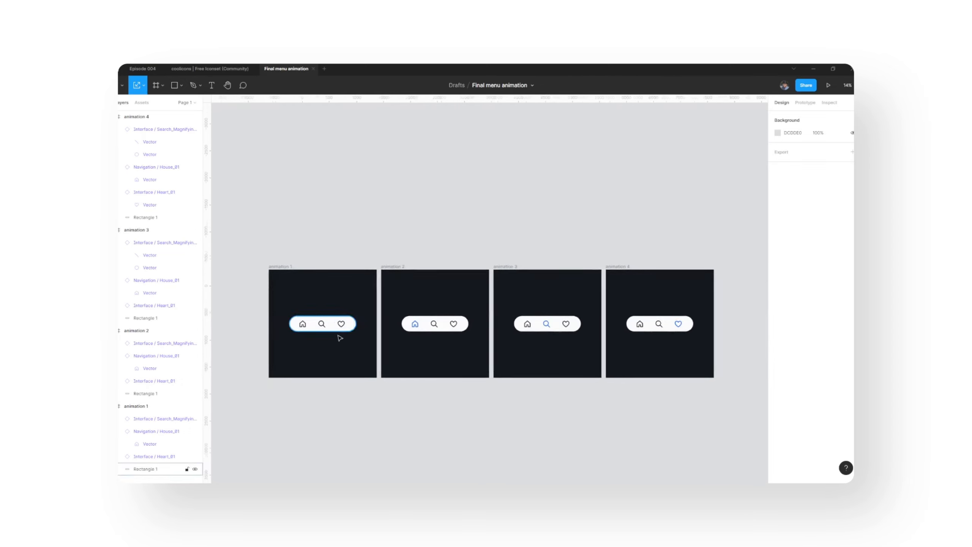
{"action": "scroll", "coordinate": [341, 337], "scroll_direction": "up", "scroll_amount": 1}
{"action": "scroll", "coordinate": [423, 332], "scroll_direction": "up", "scroll_amount": 2}
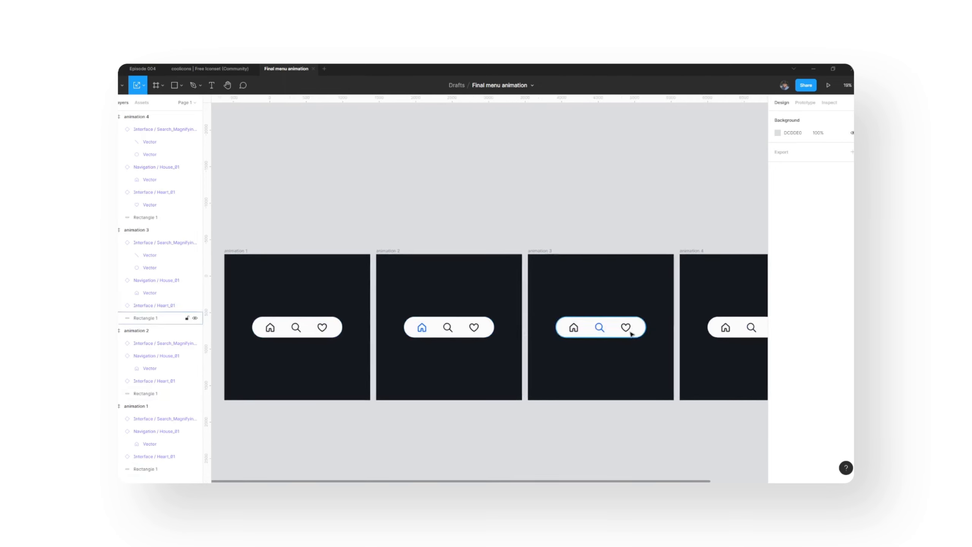
{"action": "left_click_drag", "start_coordinate": [697, 350], "coordinate": [627, 343]}
{"action": "left_click_drag", "start_coordinate": [358, 352], "coordinate": [455, 352]}
Step: Add a blue 0D6EFF fill to the house icon's vector in the animation 2 frame and hide its stroke
{"action": "scroll", "coordinate": [429, 330], "scroll_direction": "up", "scroll_amount": 5, "text": "ctrl"}
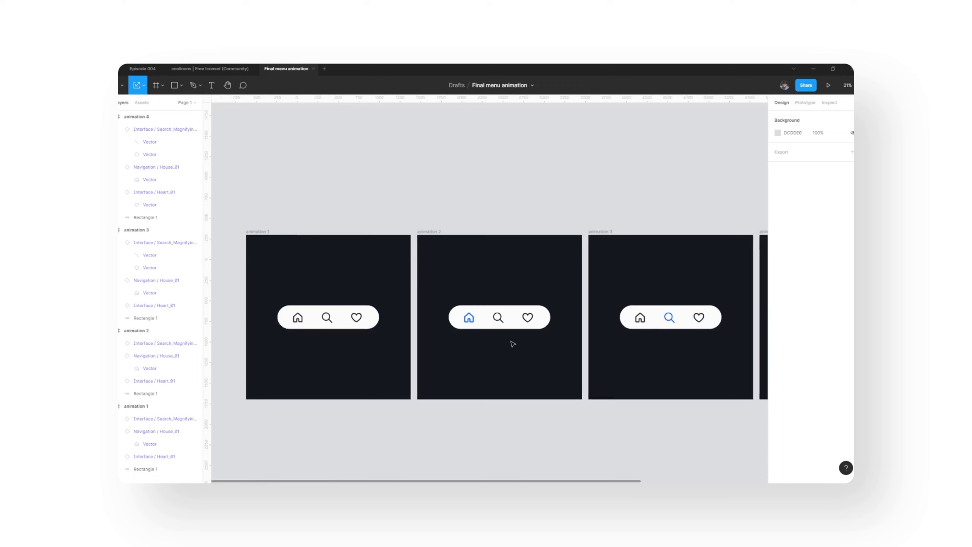
{"action": "scroll", "coordinate": [445, 328], "scroll_direction": "up", "scroll_amount": 3, "text": "ctrl"}
{"action": "left_click", "coordinate": [462, 322]}
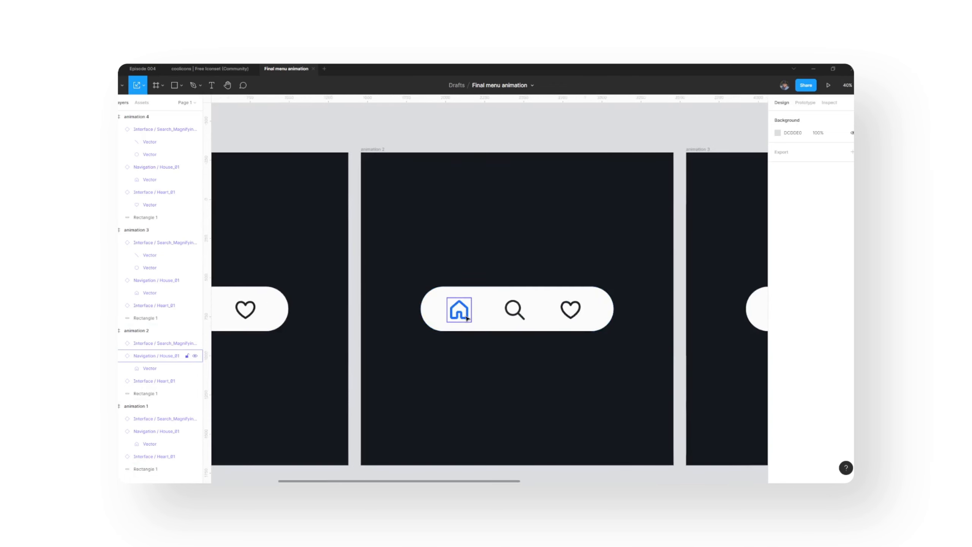
{"action": "double_click", "coordinate": [468, 320]}
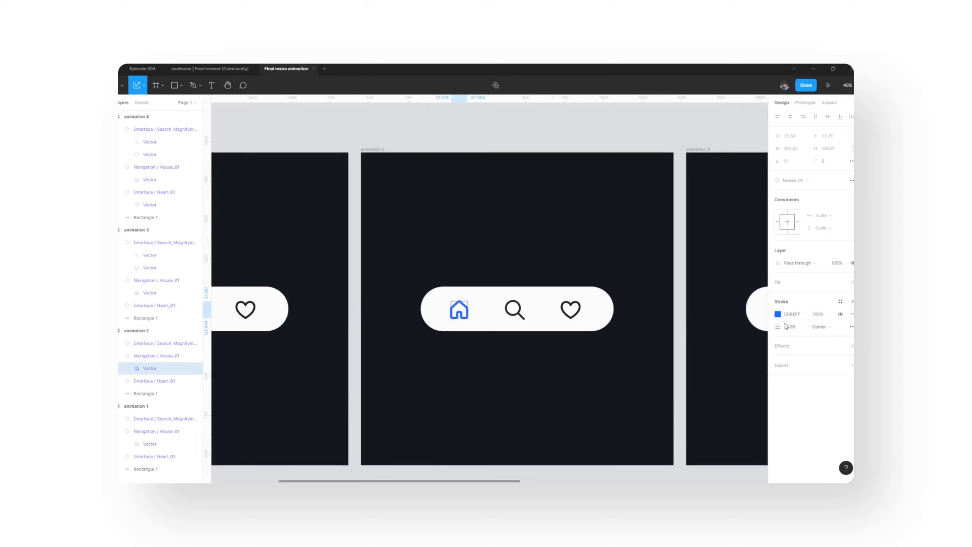
{"action": "left_click", "coordinate": [852, 282]}
{"action": "left_click", "coordinate": [778, 296]}
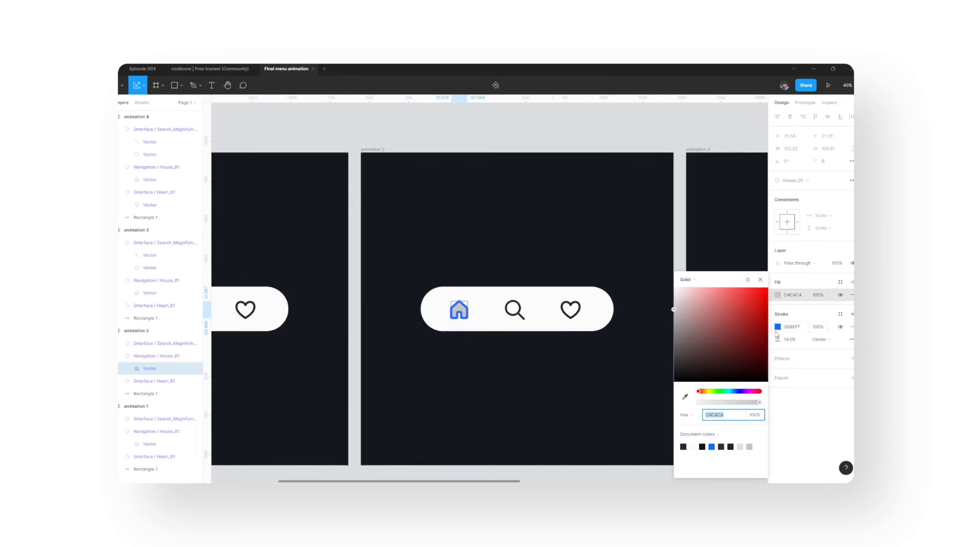
{"action": "left_click", "coordinate": [712, 446]}
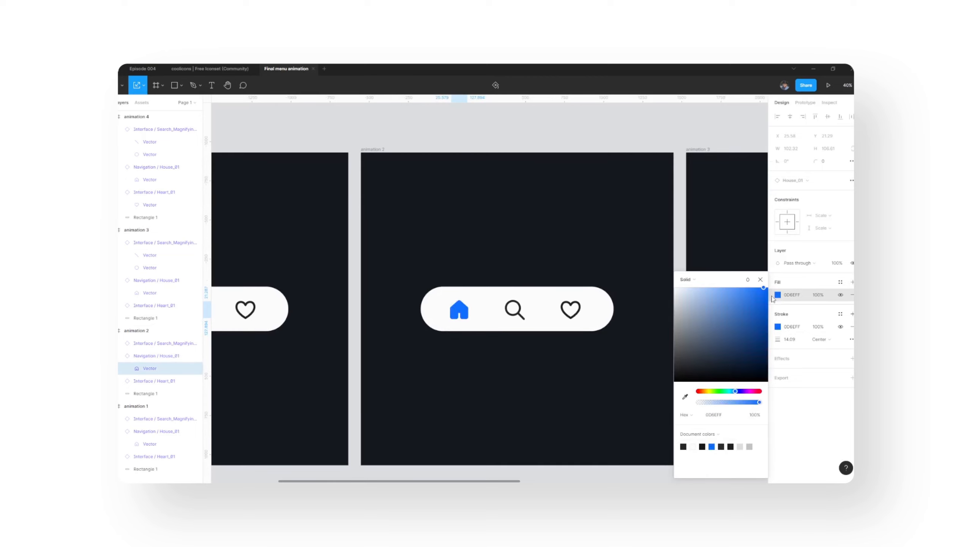
{"action": "left_click", "coordinate": [841, 328]}
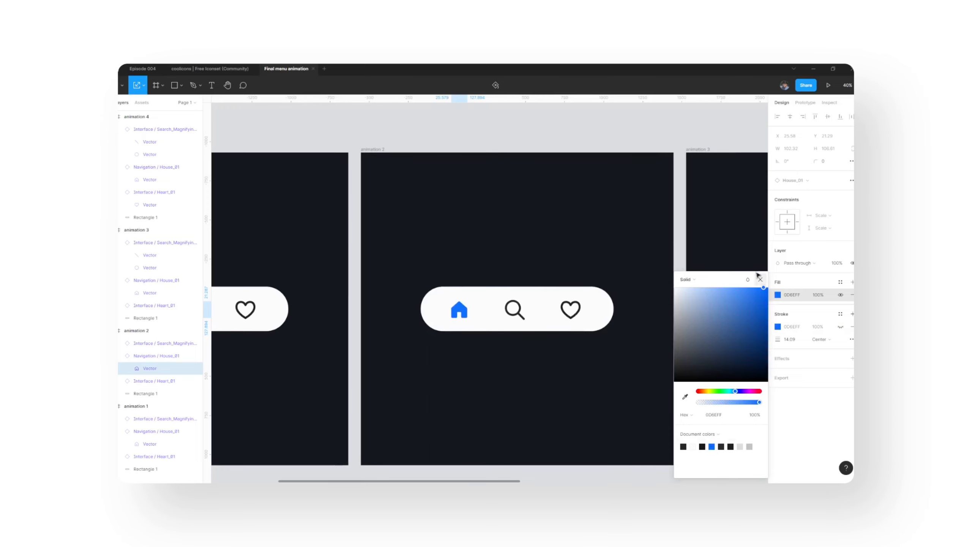
{"action": "left_click", "coordinate": [760, 279]}
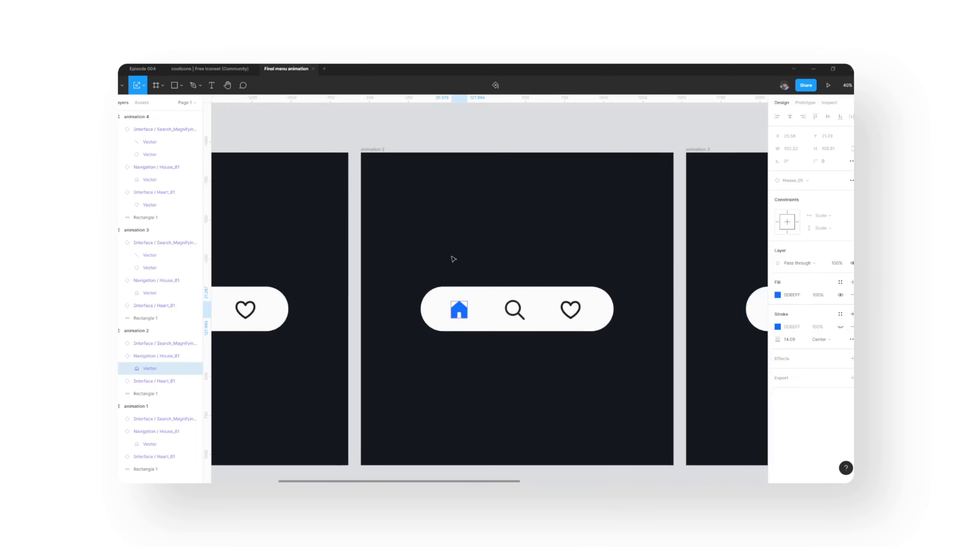
{"action": "left_click", "coordinate": [442, 148]}
Step: Examine the magnifying glass icon in the animation 3 frame against the icons in the neighboring frames
{"action": "scroll", "coordinate": [369, 304], "scroll_direction": "down", "scroll_amount": 5}
{"action": "scroll", "coordinate": [593, 318], "scroll_direction": "up", "scroll_amount": 2}
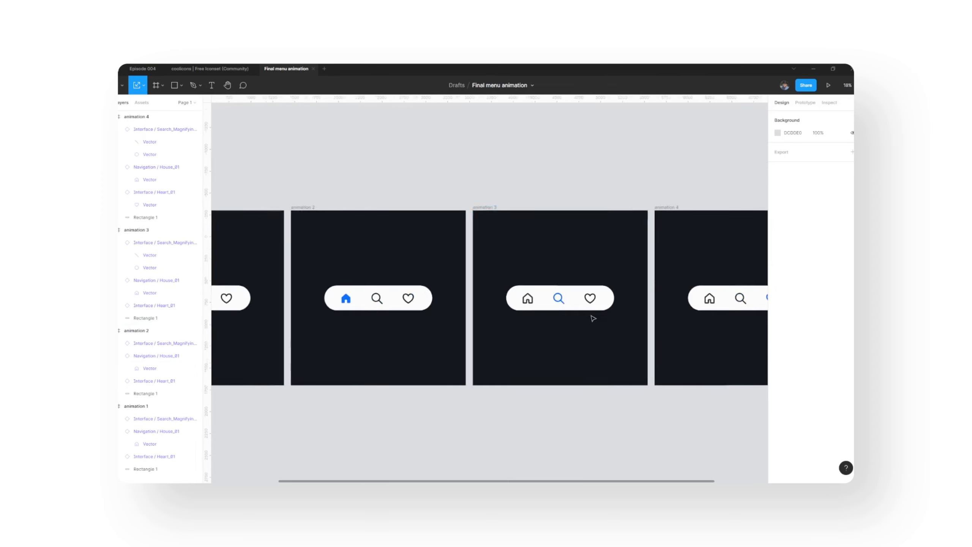
{"action": "scroll", "coordinate": [574, 312], "scroll_direction": "up", "scroll_amount": 3}
{"action": "scroll", "coordinate": [532, 291], "scroll_direction": "down", "scroll_amount": 3}
{"action": "scroll", "coordinate": [530, 305], "scroll_direction": "up", "scroll_amount": 3}
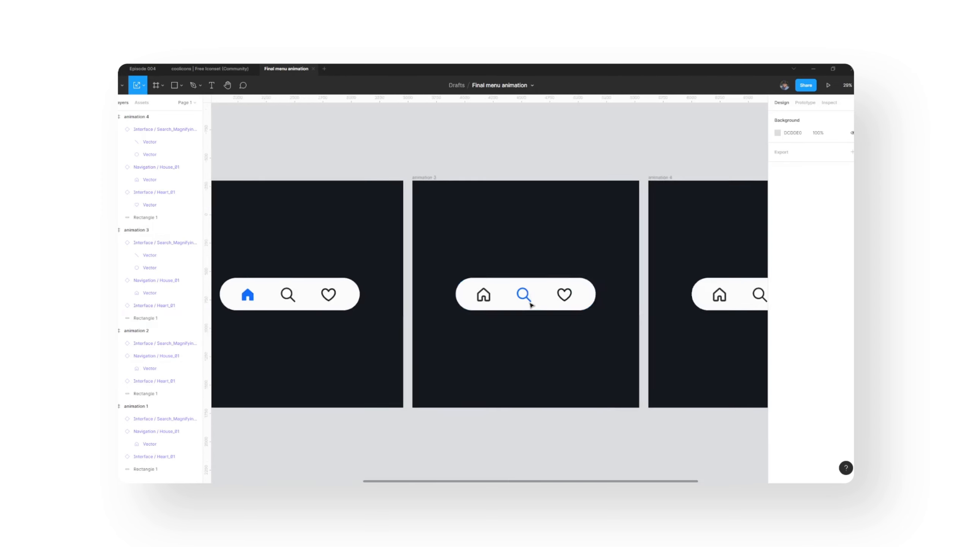
{"action": "scroll", "coordinate": [531, 305], "scroll_direction": "up", "scroll_amount": 2}
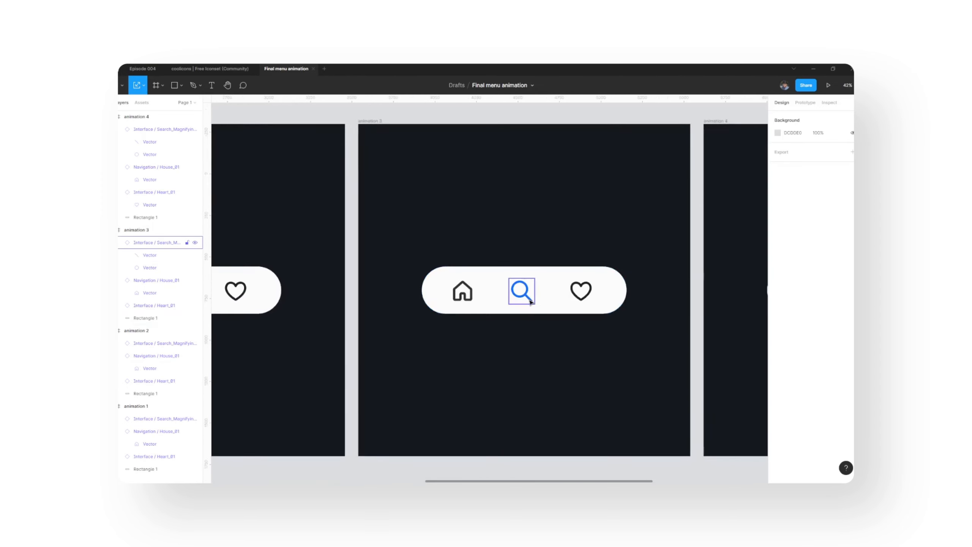
{"action": "scroll", "coordinate": [528, 304], "scroll_direction": "down", "scroll_amount": 2}
{"action": "scroll", "coordinate": [523, 306], "scroll_direction": "down", "scroll_amount": 5}
Step: Add a blue 0D6EFF fill to the heart icon's vector in the animation 4 frame and hide its stroke
{"action": "scroll", "coordinate": [717, 288], "scroll_direction": "up", "scroll_amount": 1}
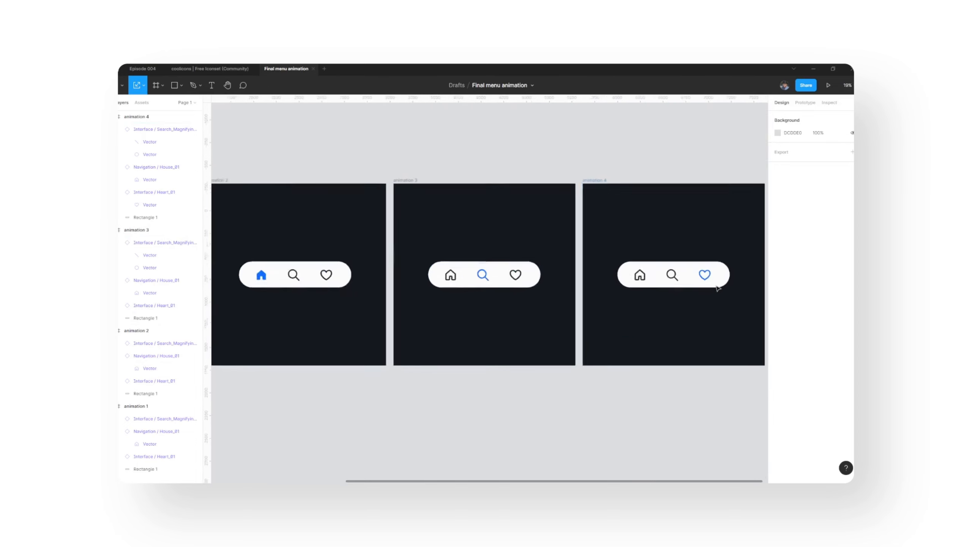
{"action": "scroll", "coordinate": [712, 276], "scroll_direction": "up", "scroll_amount": 3}
{"action": "scroll", "coordinate": [514, 278], "scroll_direction": "up", "scroll_amount": 2}
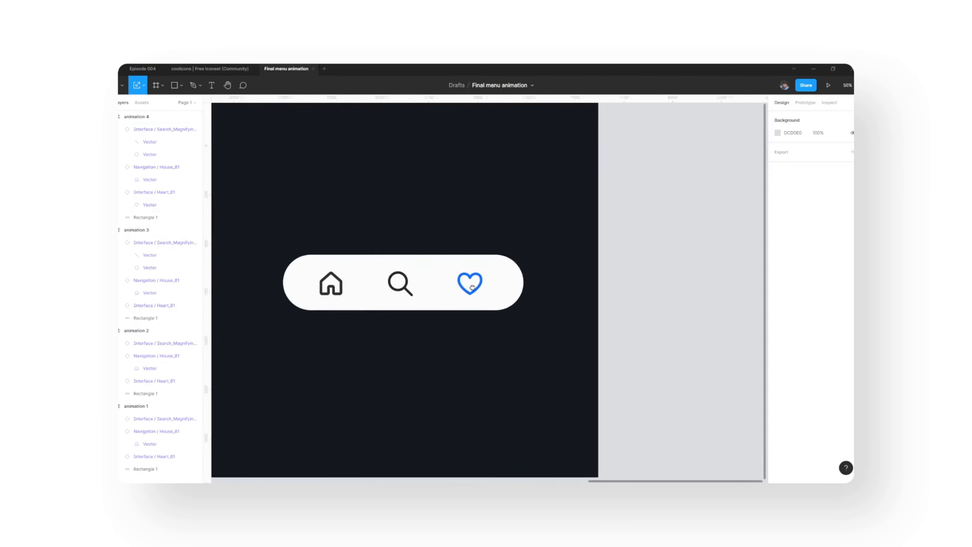
{"action": "double_click", "coordinate": [476, 293]}
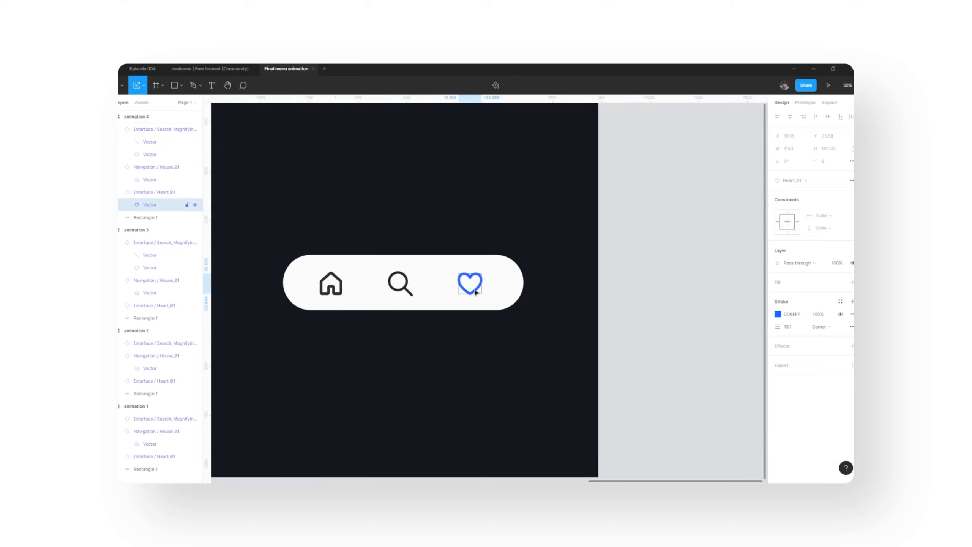
{"action": "left_click", "coordinate": [852, 282]}
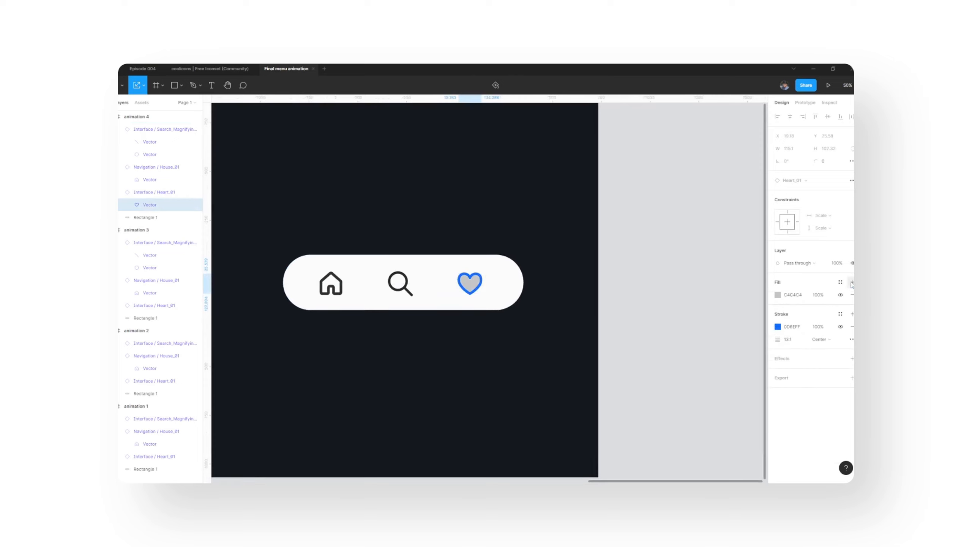
{"action": "left_click", "coordinate": [777, 294]}
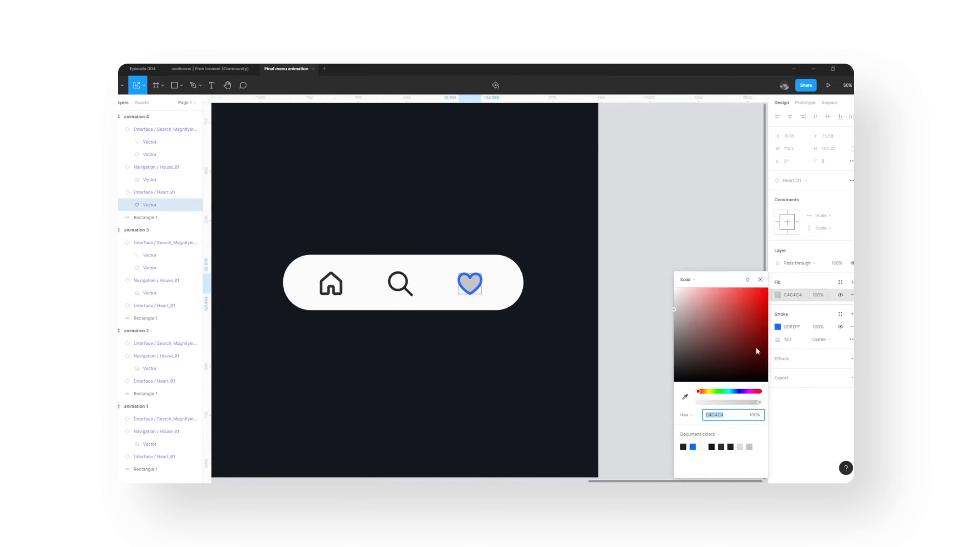
{"action": "left_click", "coordinate": [692, 446]}
{"action": "left_click", "coordinate": [760, 279]}
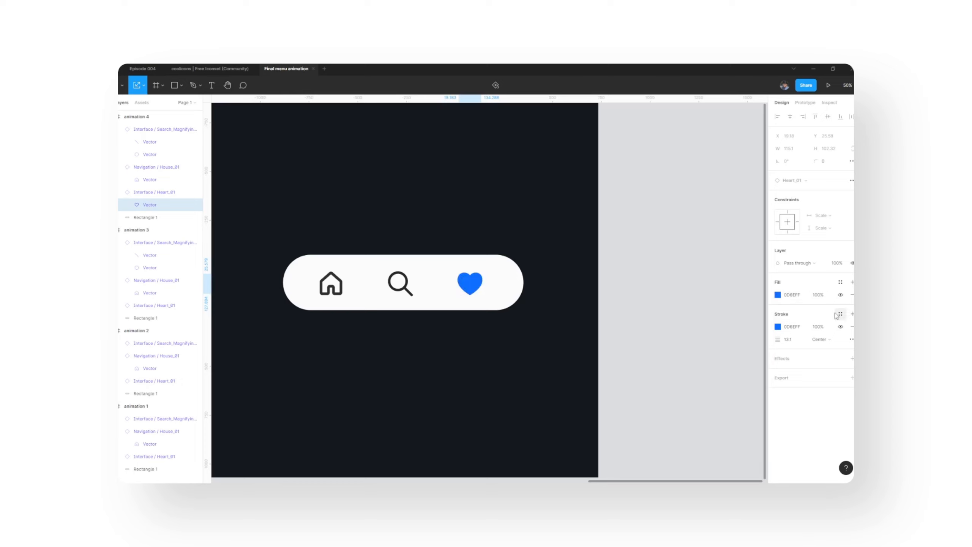
{"action": "left_click", "coordinate": [840, 327]}
{"action": "left_click", "coordinate": [695, 324]}
Step: Spread the animation frames apart horizontally, moving animation 1, animation 4 and animation 3 to leave wide gaps between neighbors
{"action": "scroll", "coordinate": [699, 327], "scroll_direction": "down", "scroll_amount": 5}
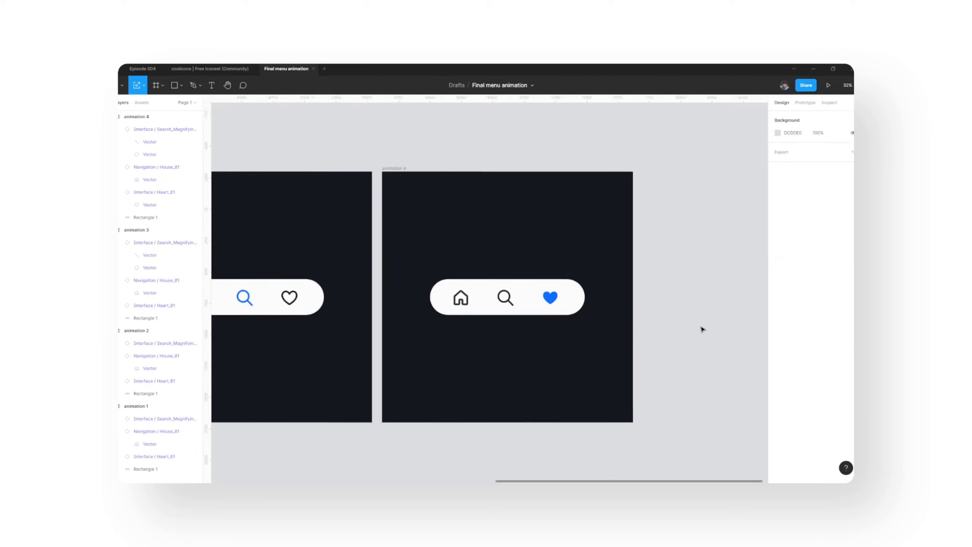
{"action": "scroll", "coordinate": [699, 330], "scroll_direction": "down", "scroll_amount": 1}
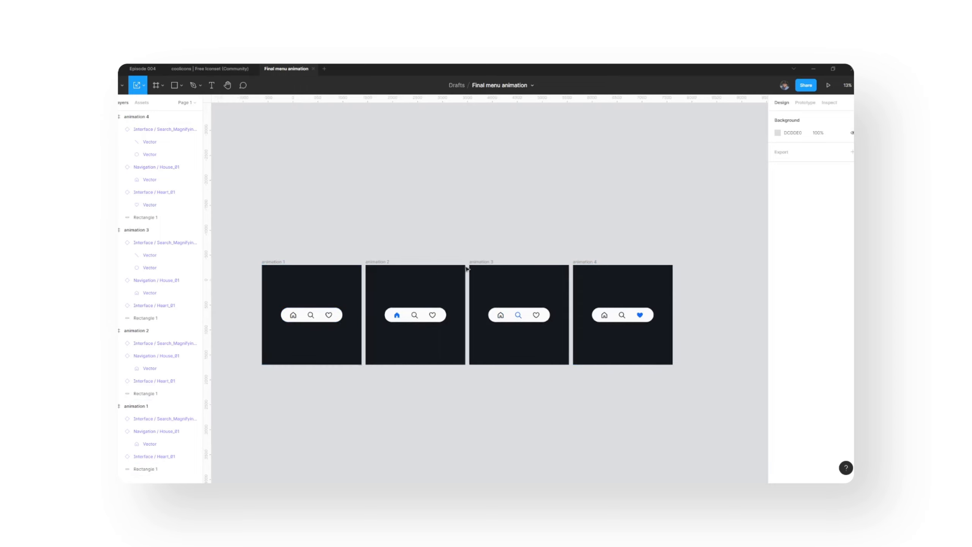
{"action": "scroll", "coordinate": [495, 273], "scroll_direction": "down", "scroll_amount": 1}
{"action": "left_click_drag", "start_coordinate": [290, 264], "coordinate": [224, 263]}
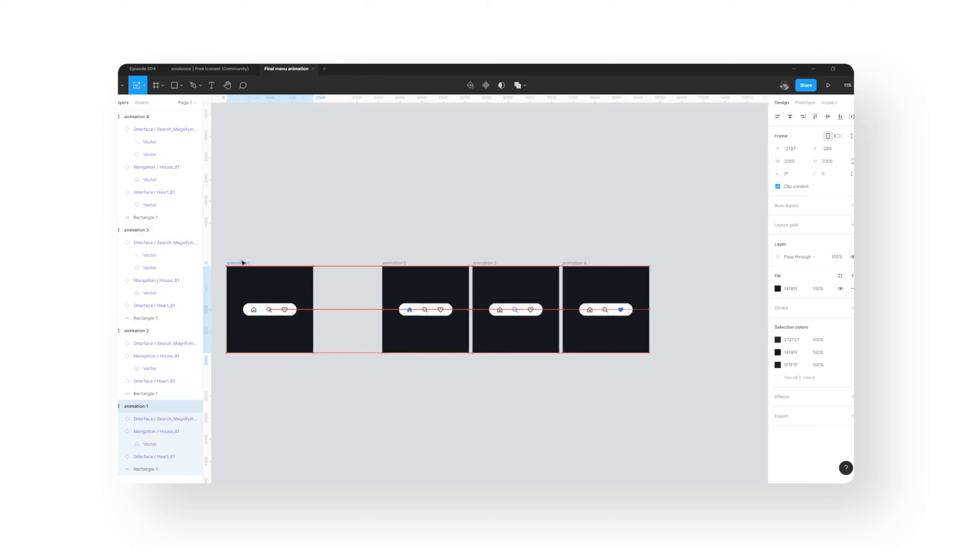
{"action": "left_click", "coordinate": [490, 266]}
{"action": "left_click_drag", "start_coordinate": [579, 264], "coordinate": [680, 266]}
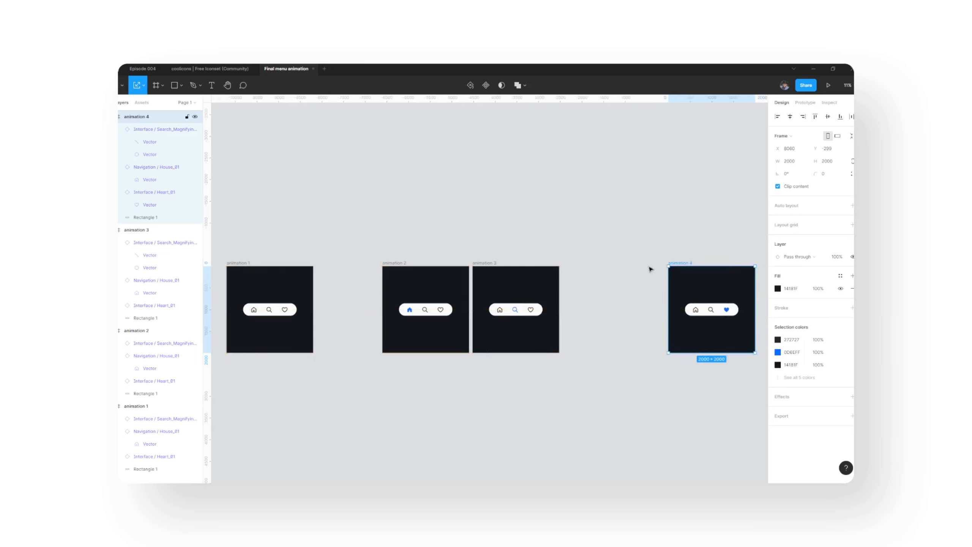
{"action": "left_click_drag", "start_coordinate": [497, 267], "coordinate": [559, 267]}
{"action": "left_click", "coordinate": [256, 254]}
Step: Switch to prototyping and make the animation 1 frame the starting point of a flow
{"action": "left_click", "coordinate": [243, 264]}
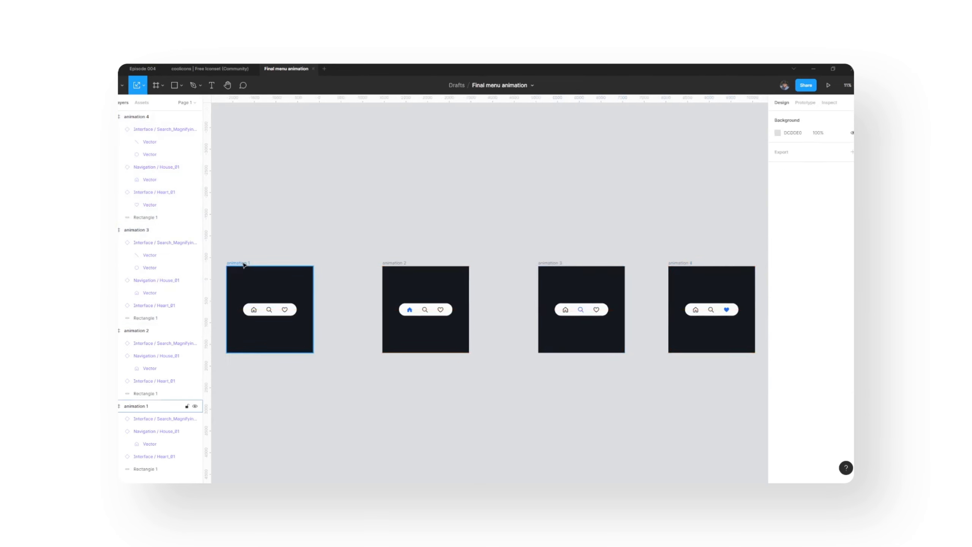
{"action": "left_click", "coordinate": [806, 102]}
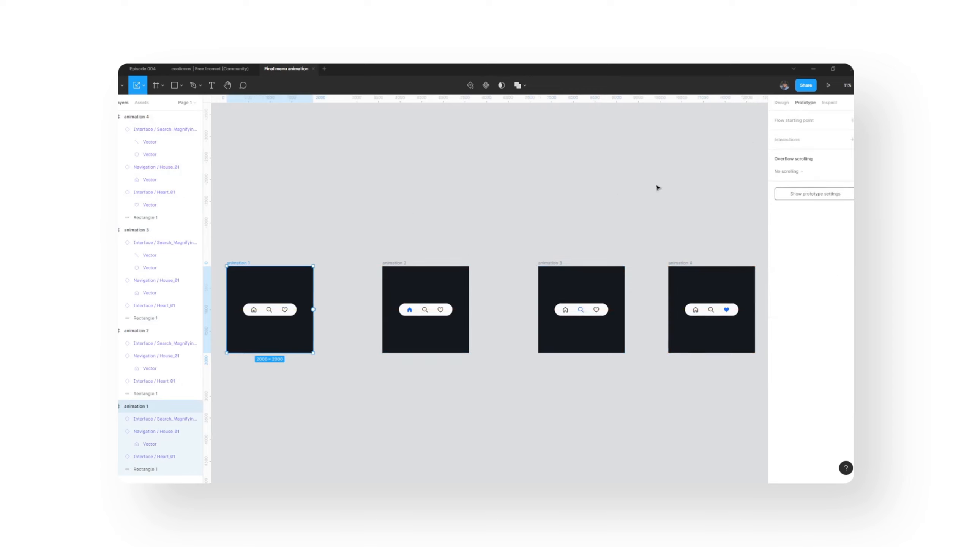
{"action": "left_click", "coordinate": [806, 196]}
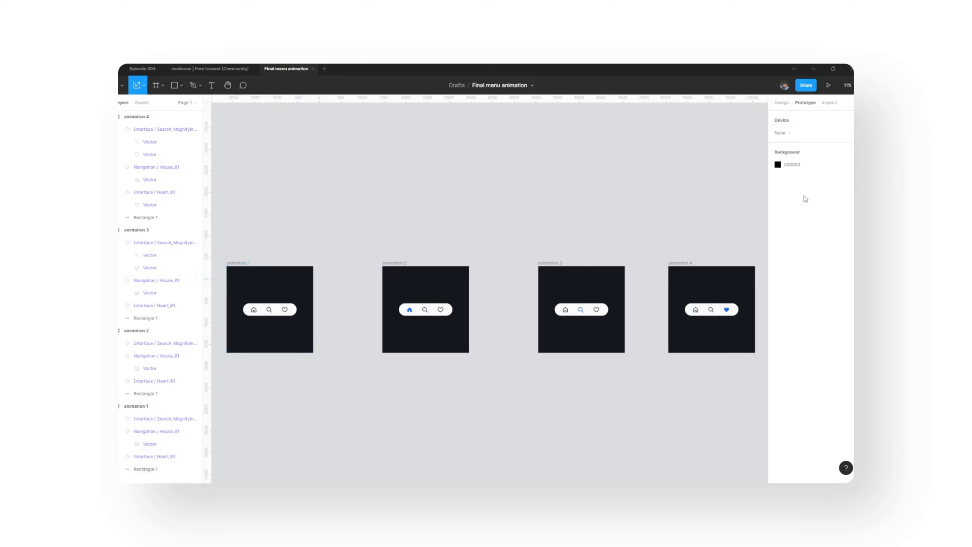
{"action": "left_click", "coordinate": [795, 132]}
{"action": "left_click", "coordinate": [795, 133]}
{"action": "left_click", "coordinate": [232, 267]}
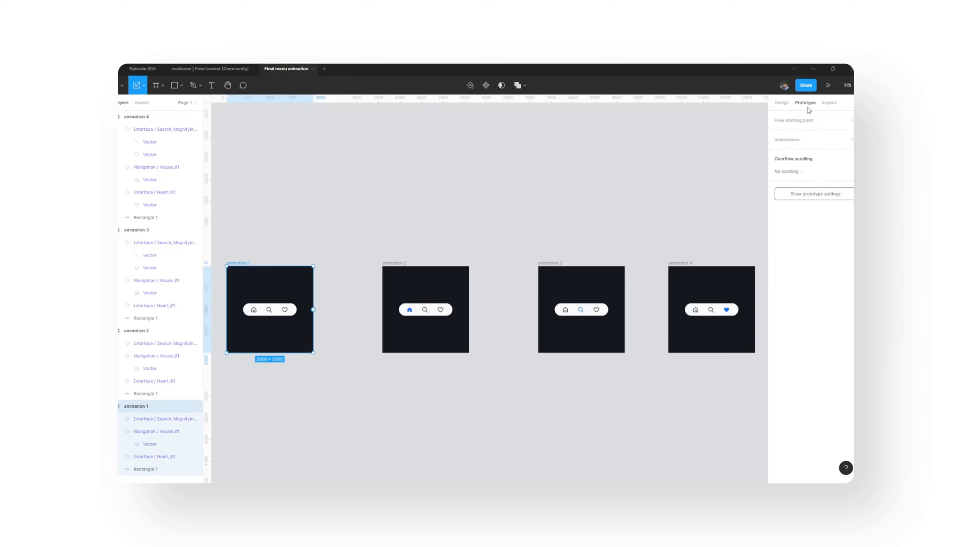
{"action": "left_click", "coordinate": [315, 313]}
{"action": "left_click", "coordinate": [258, 266]}
Step: Connect the animation 1 frame to the animation 2 frame with an On click interaction
{"action": "scroll", "coordinate": [313, 310], "scroll_direction": "up", "scroll_amount": 2}
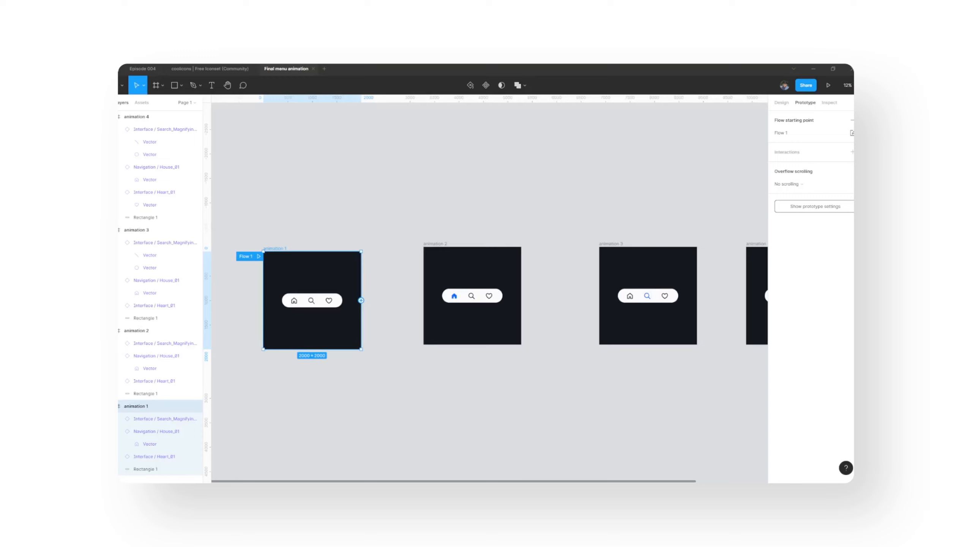
{"action": "scroll", "coordinate": [361, 300], "scroll_direction": "up", "scroll_amount": 10}
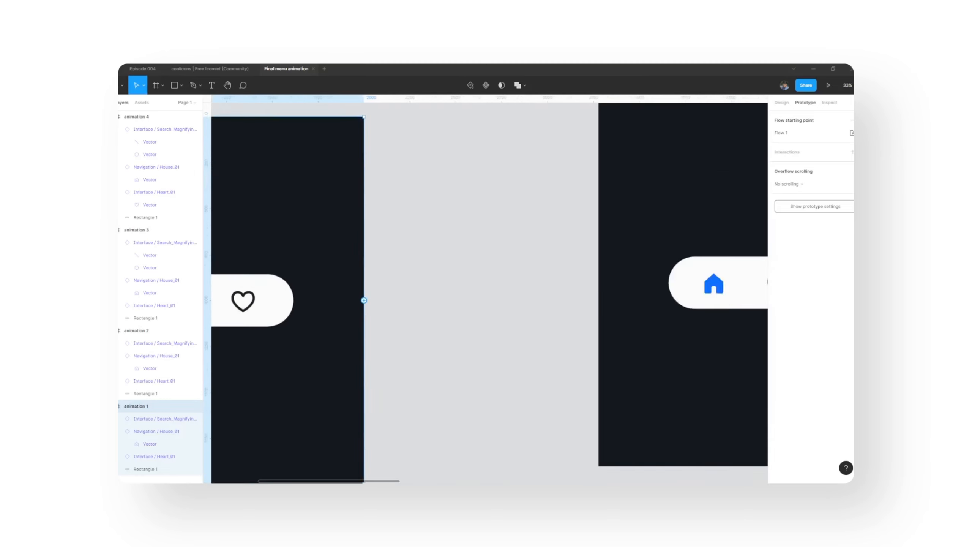
{"action": "left_click_drag", "start_coordinate": [364, 300], "coordinate": [711, 256]}
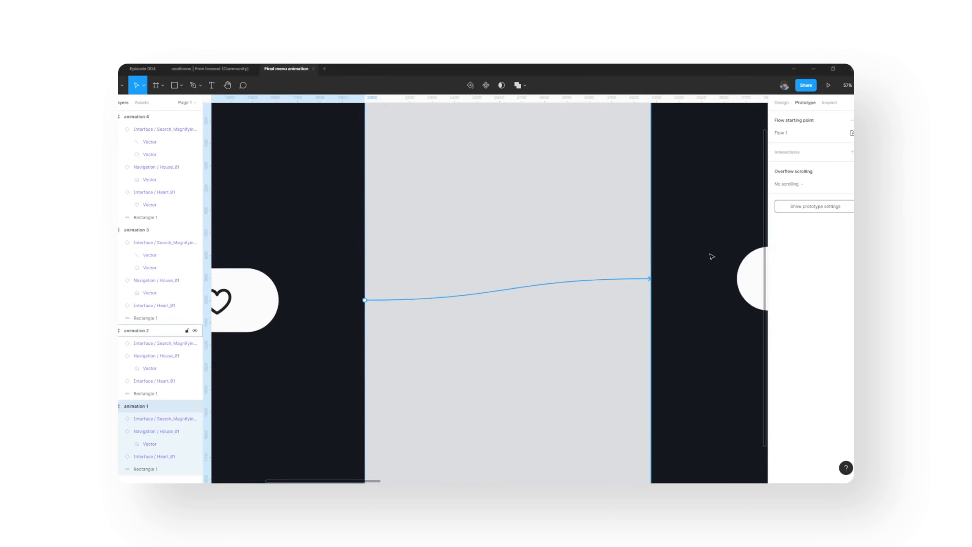
{"action": "scroll", "coordinate": [486, 248], "scroll_direction": "down", "scroll_amount": 10}
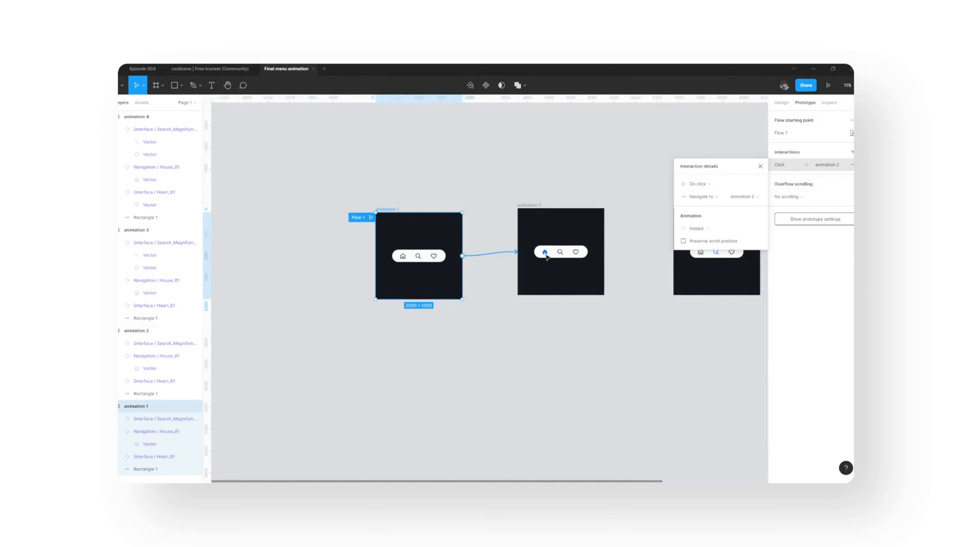
{"action": "left_click_drag", "start_coordinate": [727, 171], "coordinate": [740, 312]}
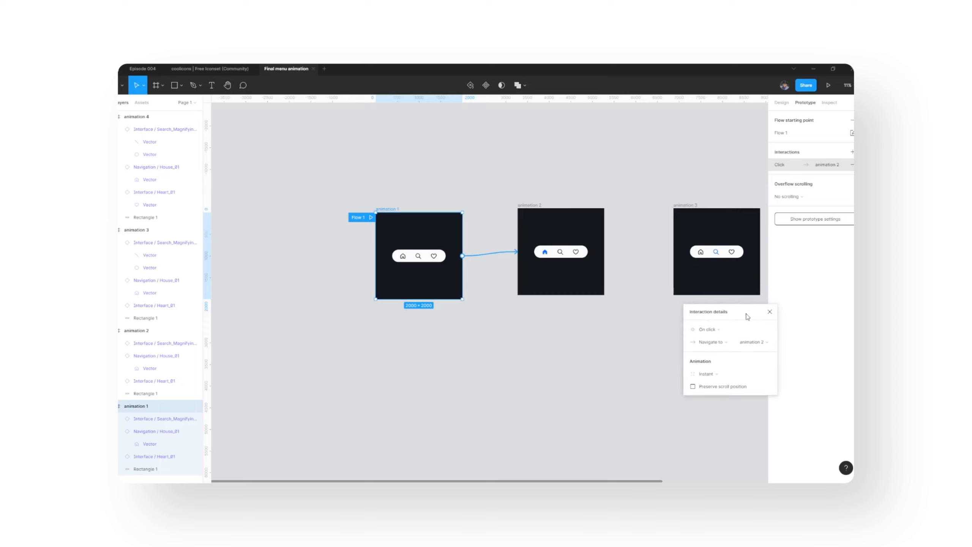
{"action": "left_click", "coordinate": [713, 330]}
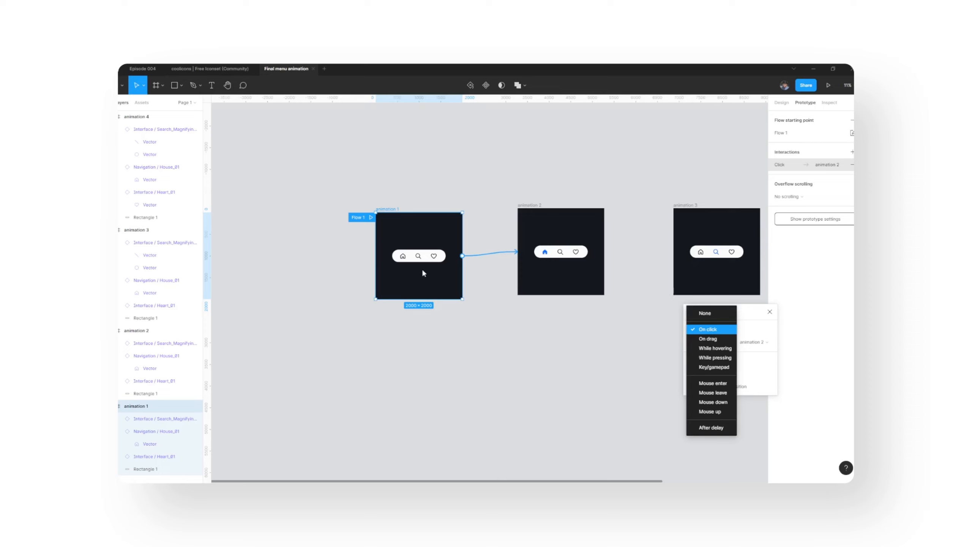
{"action": "left_click", "coordinate": [717, 330]}
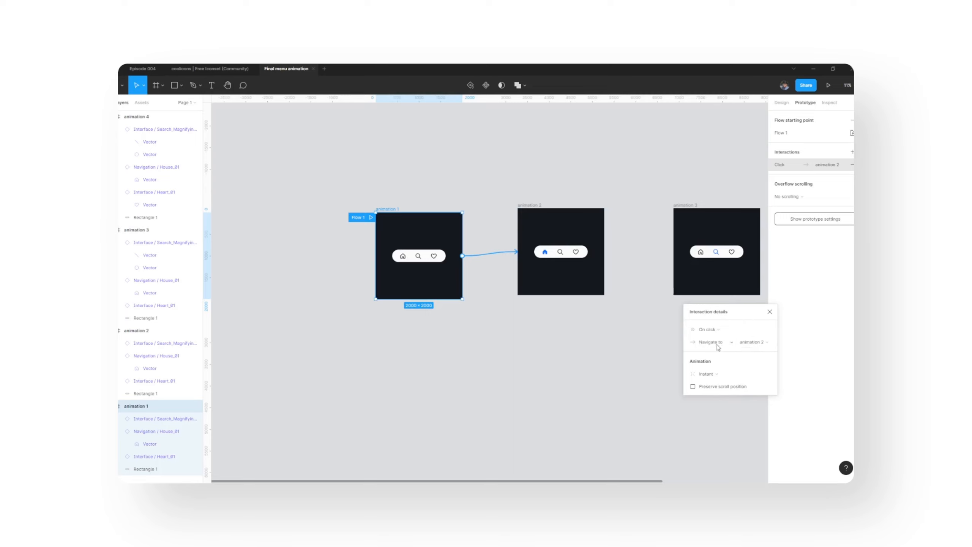
Step: Set the animation 1 interaction to Smart animate with the Swap overlay action targeting animation 2
{"action": "left_click", "coordinate": [713, 374]}
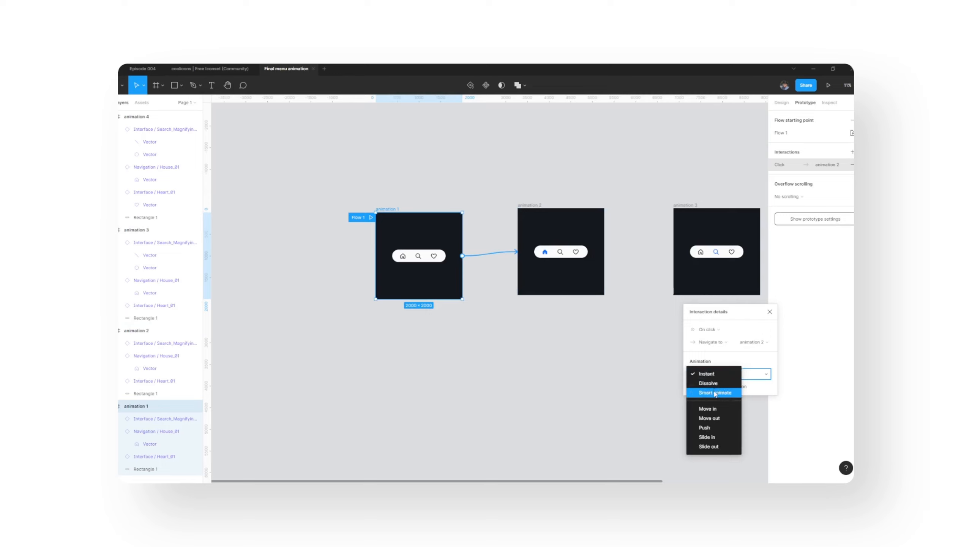
{"action": "left_click", "coordinate": [715, 393]}
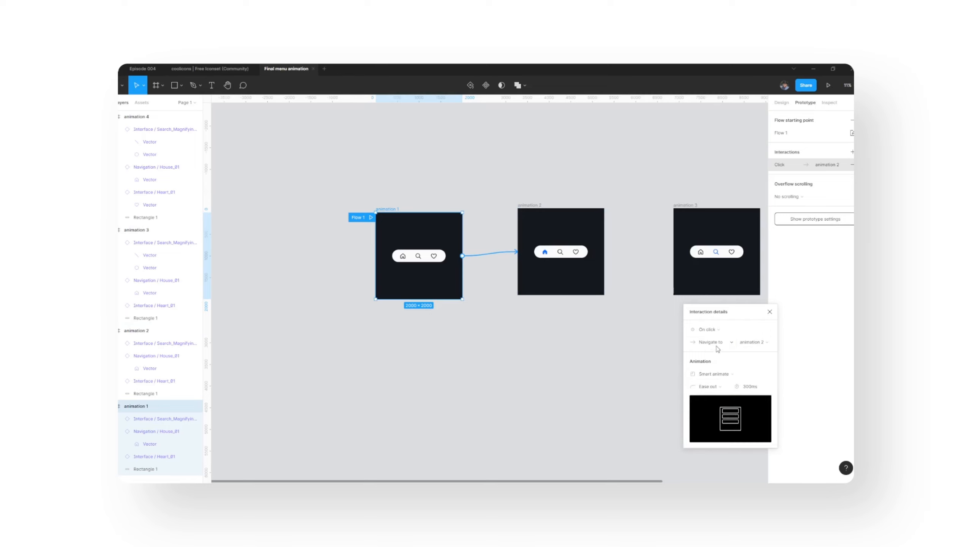
{"action": "left_click", "coordinate": [713, 342]}
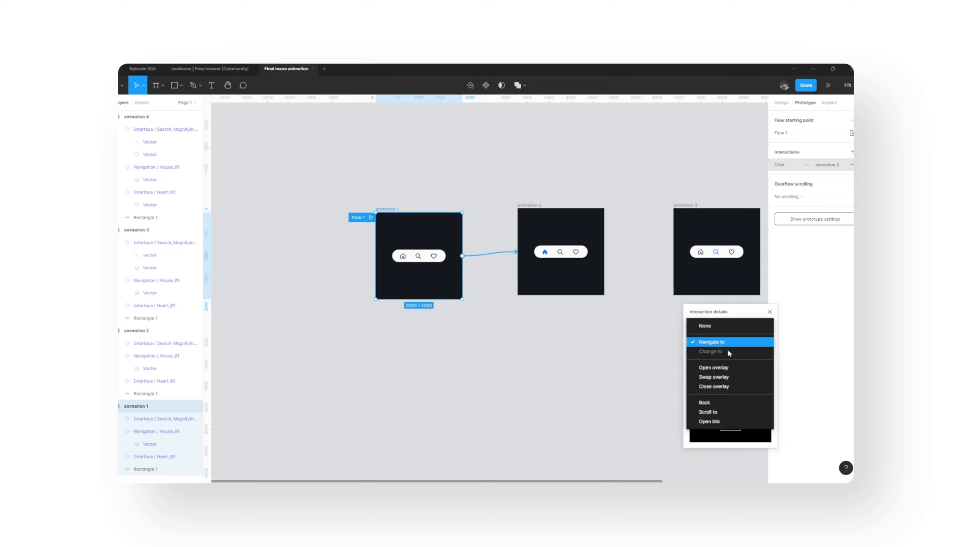
{"action": "left_click", "coordinate": [715, 381]}
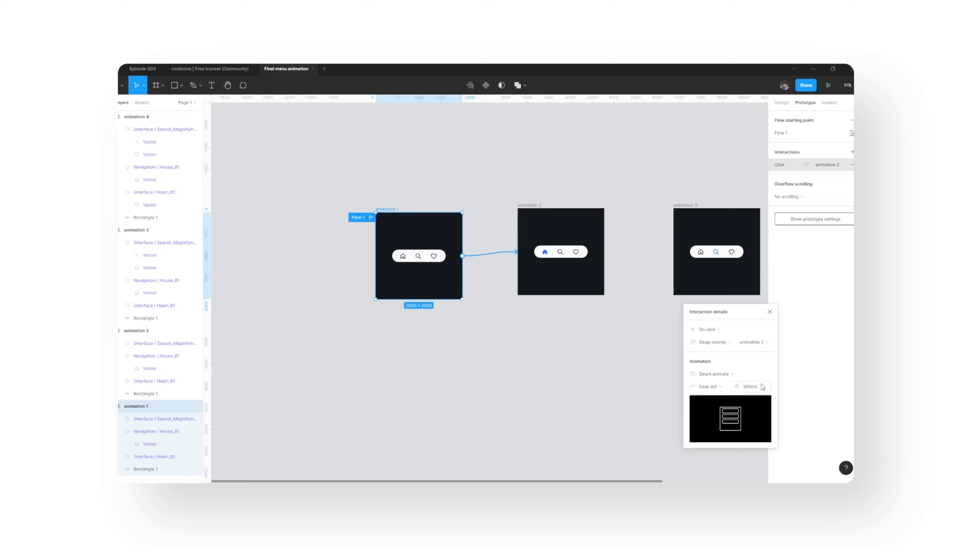
{"action": "left_click", "coordinate": [770, 312]}
Step: Connect the animation 2 frame to animation 3 with a Swap overlay interaction using Ease in and out back easing
{"action": "left_click", "coordinate": [538, 214]}
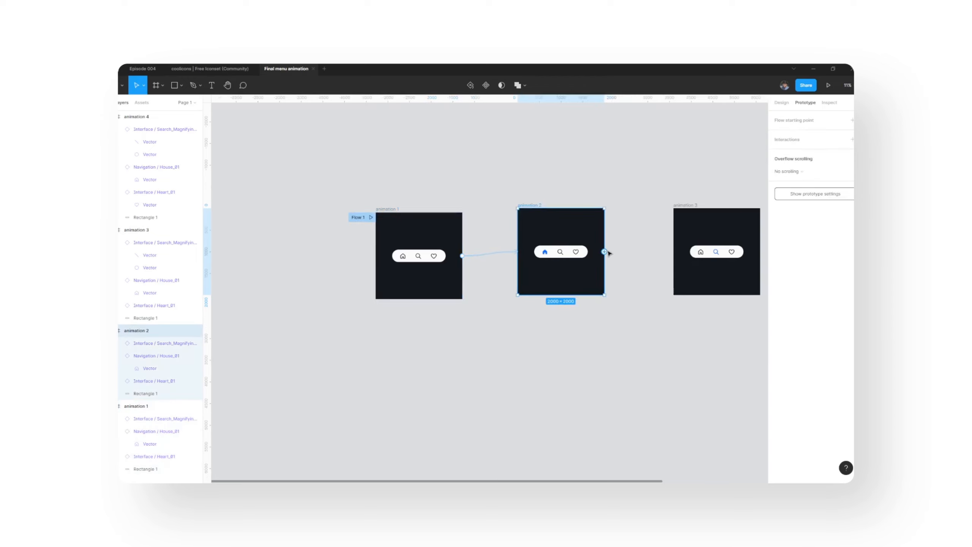
{"action": "left_click_drag", "start_coordinate": [605, 252], "coordinate": [690, 228]}
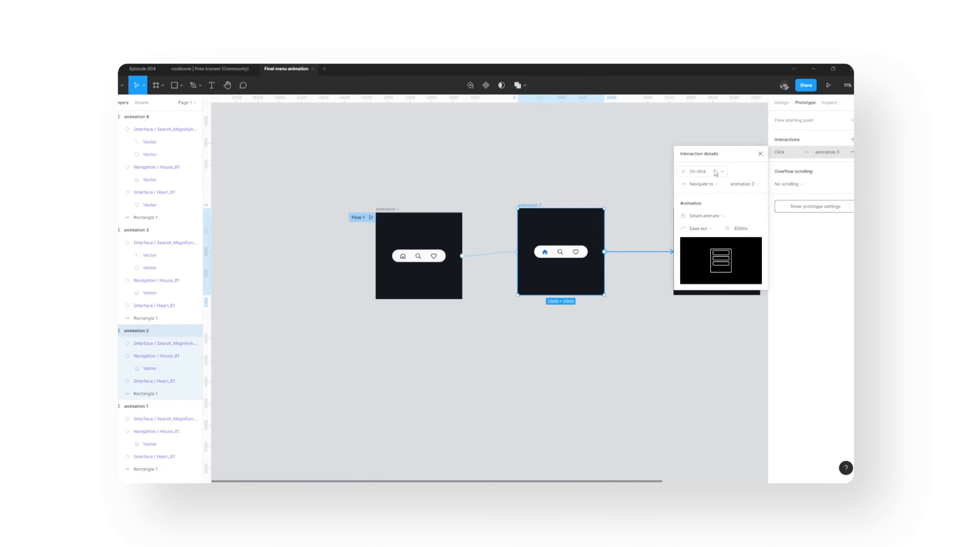
{"action": "left_click", "coordinate": [709, 185]}
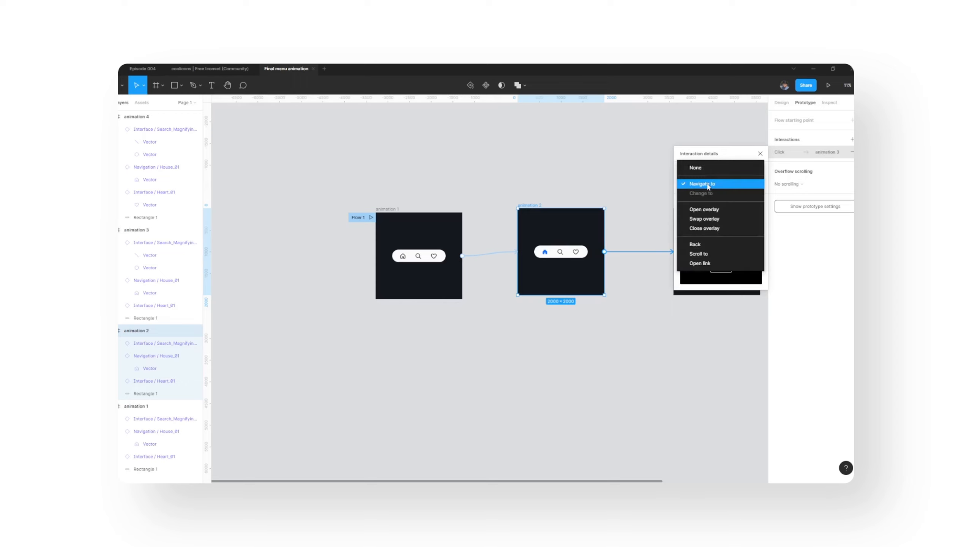
{"action": "left_click", "coordinate": [706, 219]}
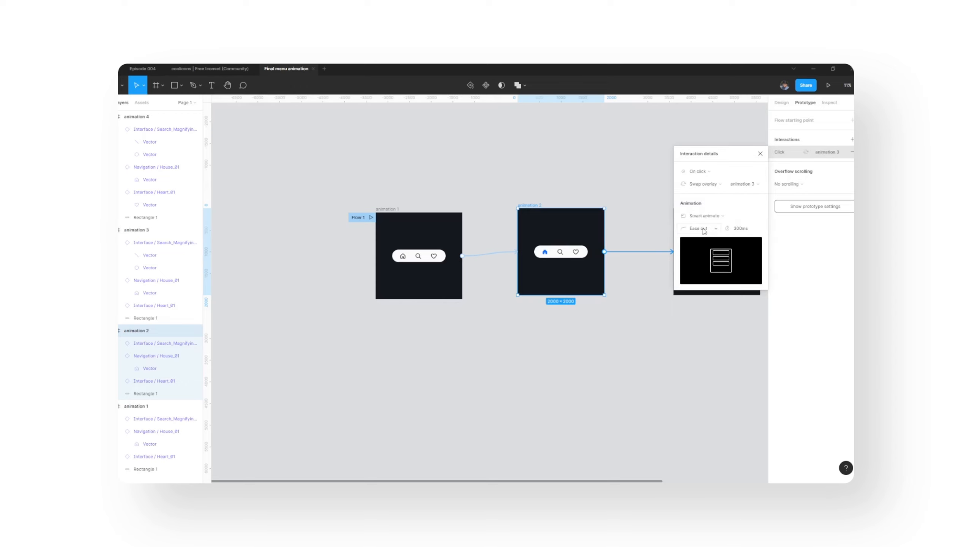
{"action": "left_click", "coordinate": [707, 229]}
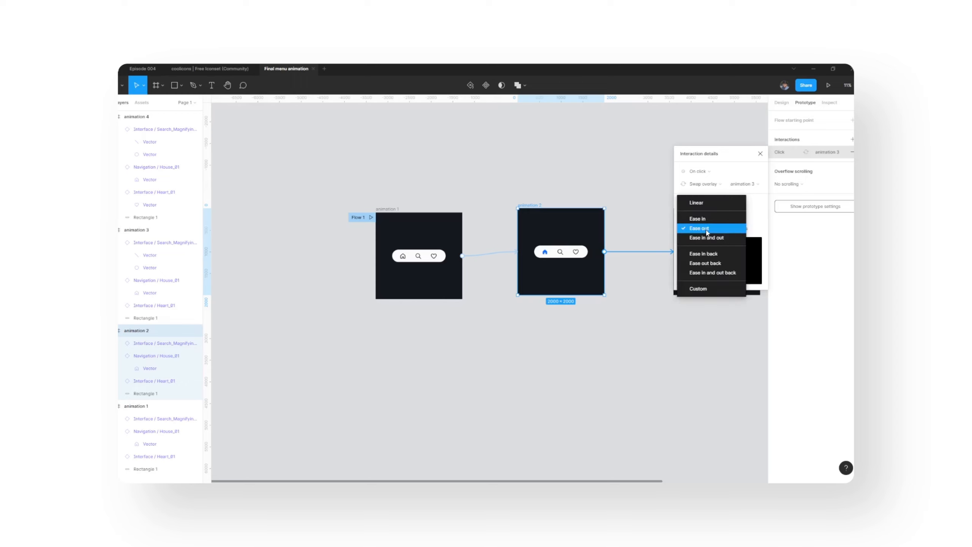
{"action": "left_click", "coordinate": [706, 231]}
{"action": "left_click", "coordinate": [707, 229]}
{"action": "left_click", "coordinate": [707, 273]}
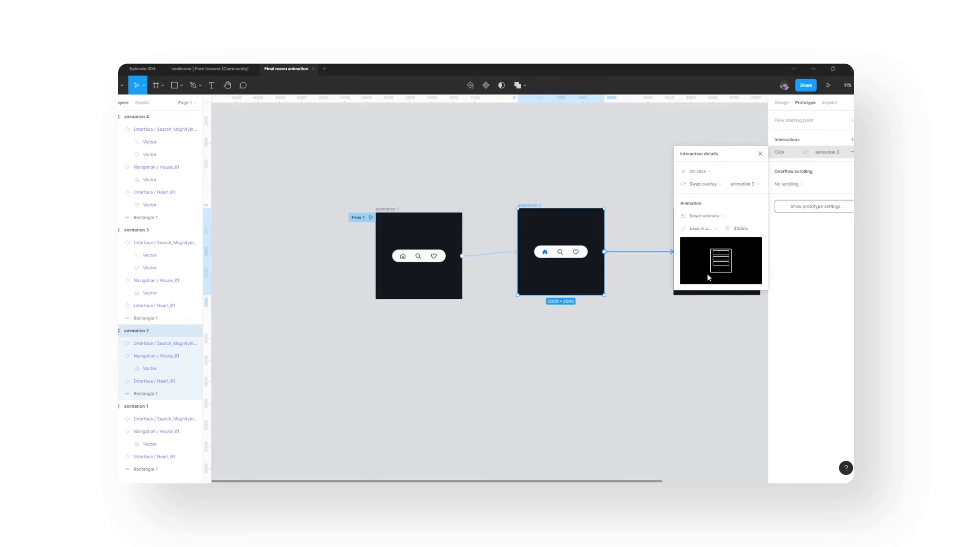
Step: Set the easing of the interaction from animation 1 to animation 2 to Ease in and out back
{"action": "left_click", "coordinate": [411, 215]}
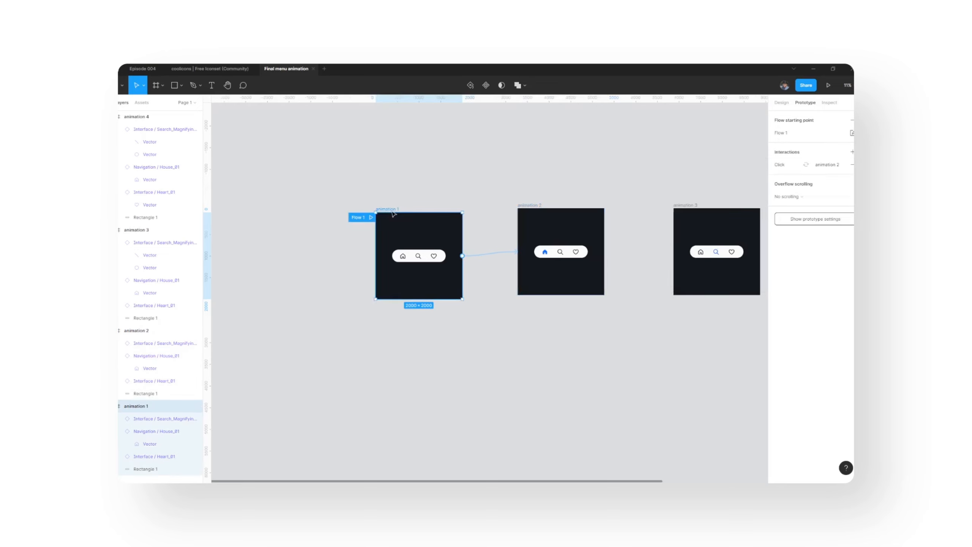
{"action": "left_click", "coordinate": [483, 256]}
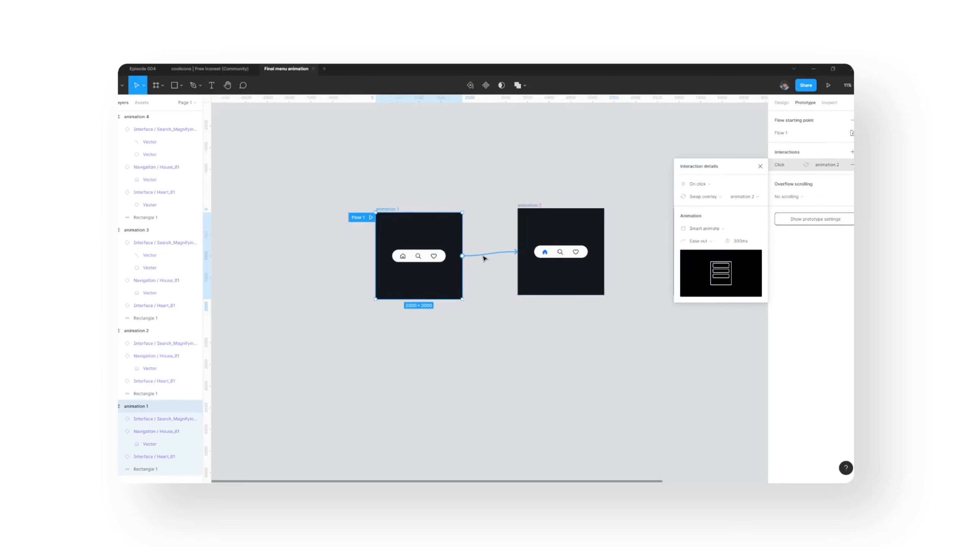
{"action": "left_click", "coordinate": [708, 241]}
{"action": "left_click", "coordinate": [705, 285]}
{"action": "left_click", "coordinate": [760, 166]}
{"action": "left_click", "coordinate": [520, 208]}
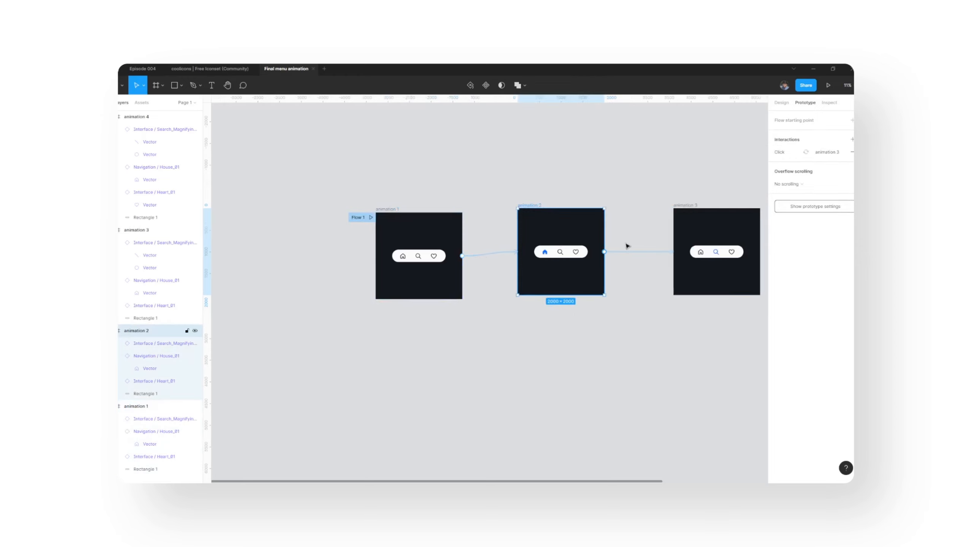
{"action": "scroll", "coordinate": [401, 226], "scroll_direction": "down", "scroll_amount": 3}
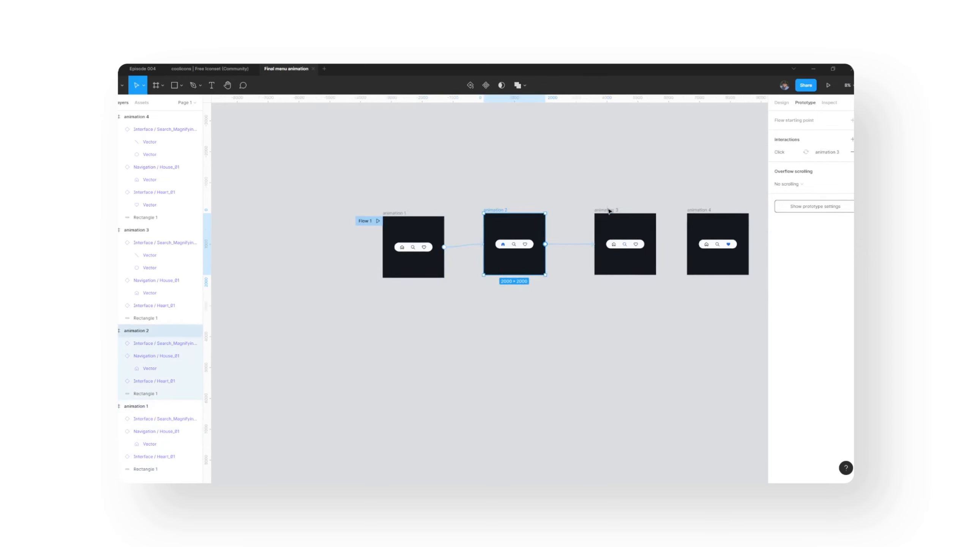
Step: Connect the animation 3 frame to the animation 4 frame with an On click interaction
{"action": "left_click", "coordinate": [611, 210]}
{"action": "scroll", "coordinate": [687, 240], "scroll_direction": "up", "scroll_amount": 3}
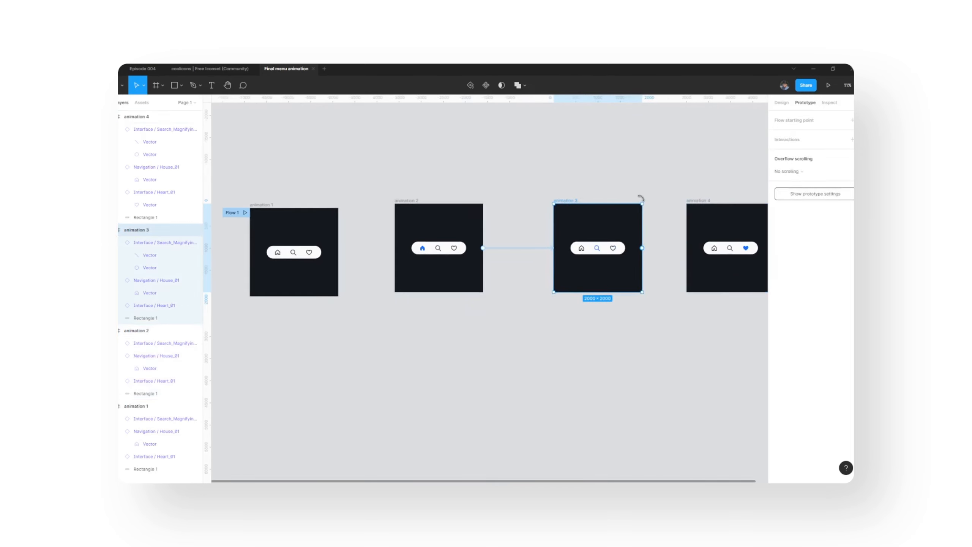
{"action": "left_click_drag", "start_coordinate": [602, 193], "coordinate": [430, 229]}
{"action": "scroll", "coordinate": [447, 236], "scroll_direction": "up", "scroll_amount": 1}
{"action": "scroll", "coordinate": [446, 236], "scroll_direction": "up", "scroll_amount": 3}
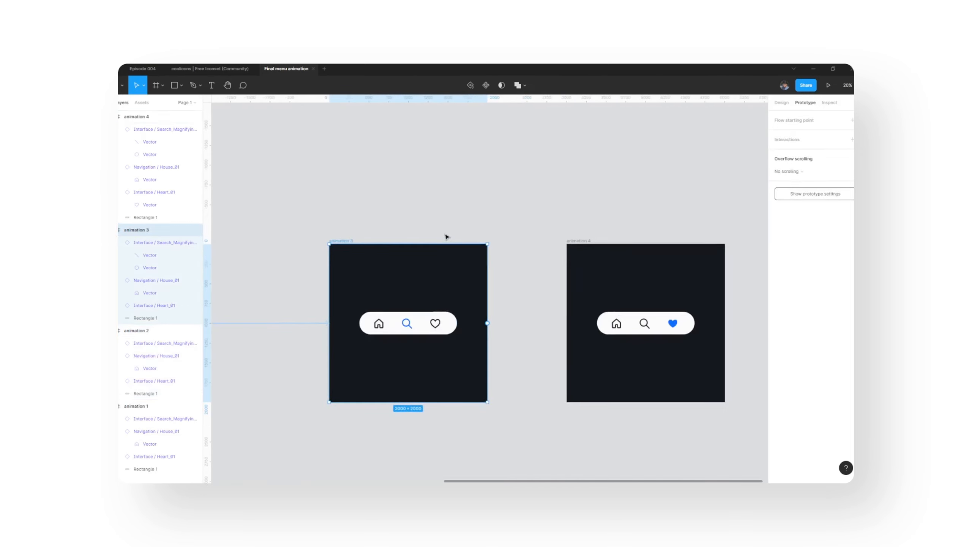
{"action": "left_click_drag", "start_coordinate": [487, 323], "coordinate": [586, 311]}
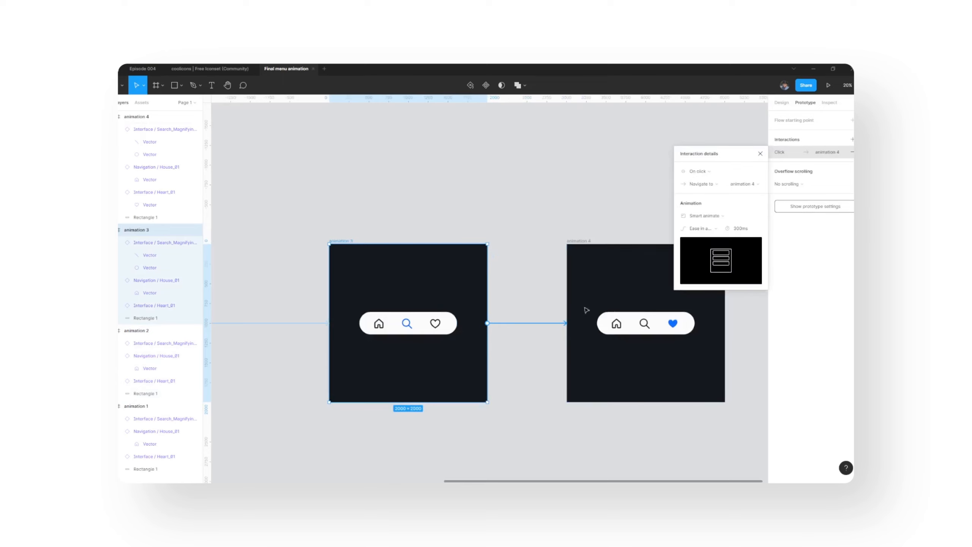
Step: Set the interaction from animation 3 to animation 4 to Swap overlay with Ease in and out back easing
{"action": "left_click", "coordinate": [703, 185]}
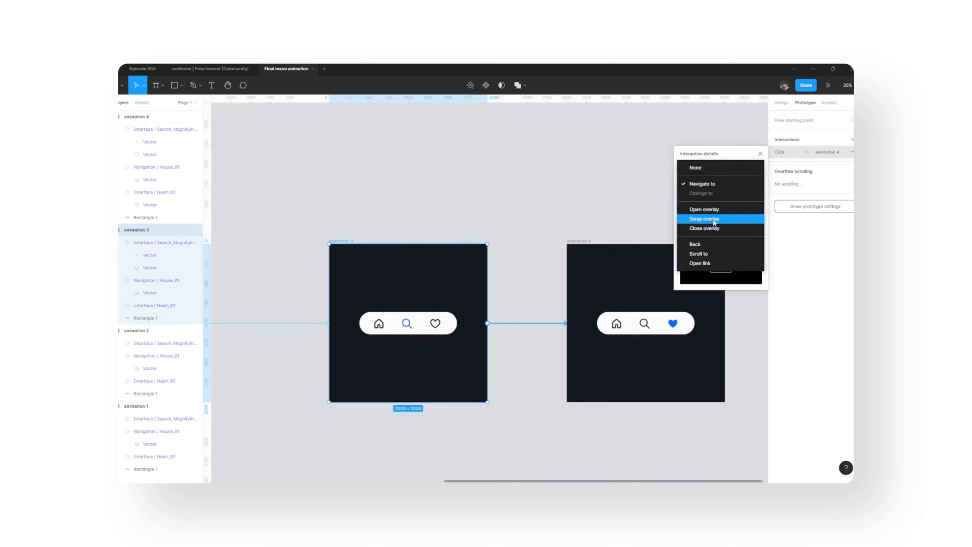
{"action": "left_click", "coordinate": [714, 221]}
{"action": "left_click", "coordinate": [712, 228]}
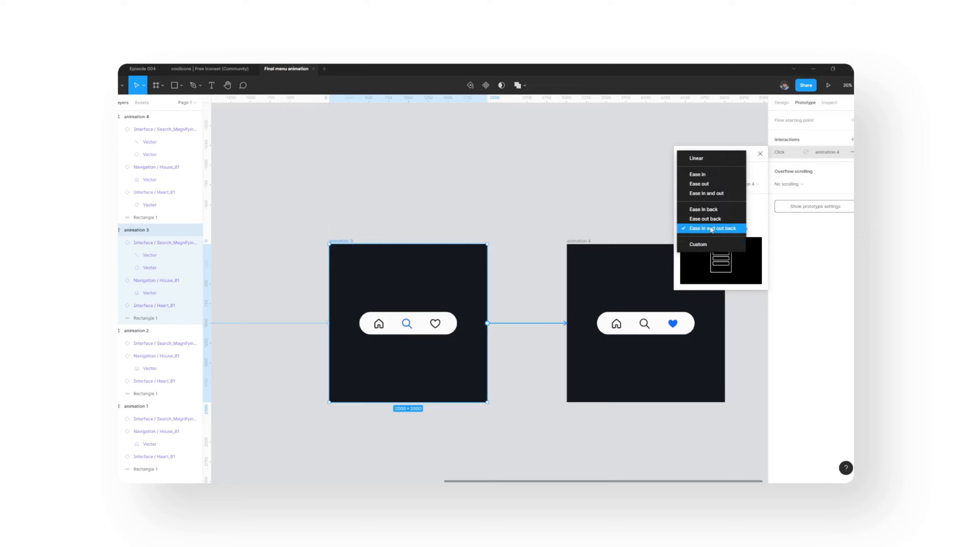
{"action": "left_click", "coordinate": [711, 229]}
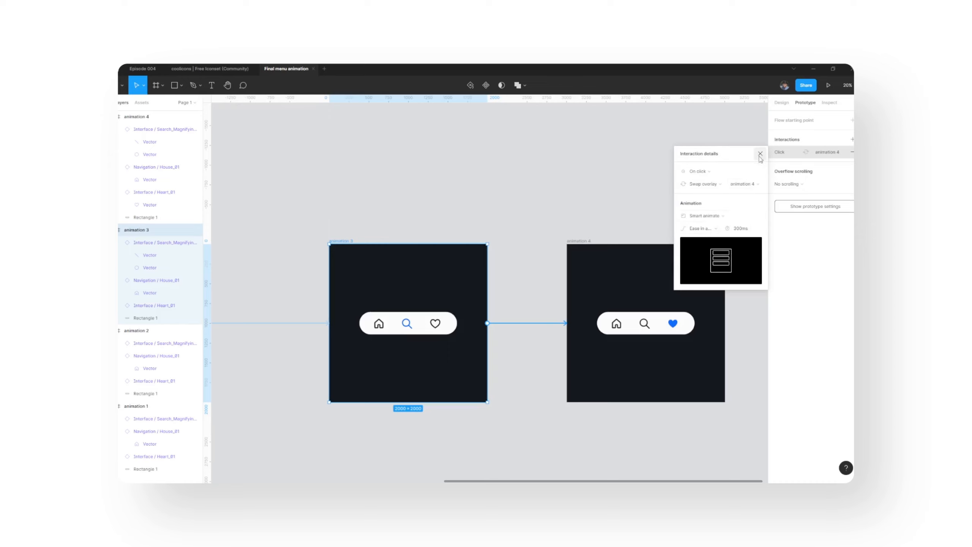
{"action": "left_click", "coordinate": [760, 153]}
Step: Connect the animation 4 frame back to animation 2 with an On click Navigate to interaction using Ease in and out back easing
{"action": "scroll", "coordinate": [569, 281], "scroll_direction": "down", "scroll_amount": 5}
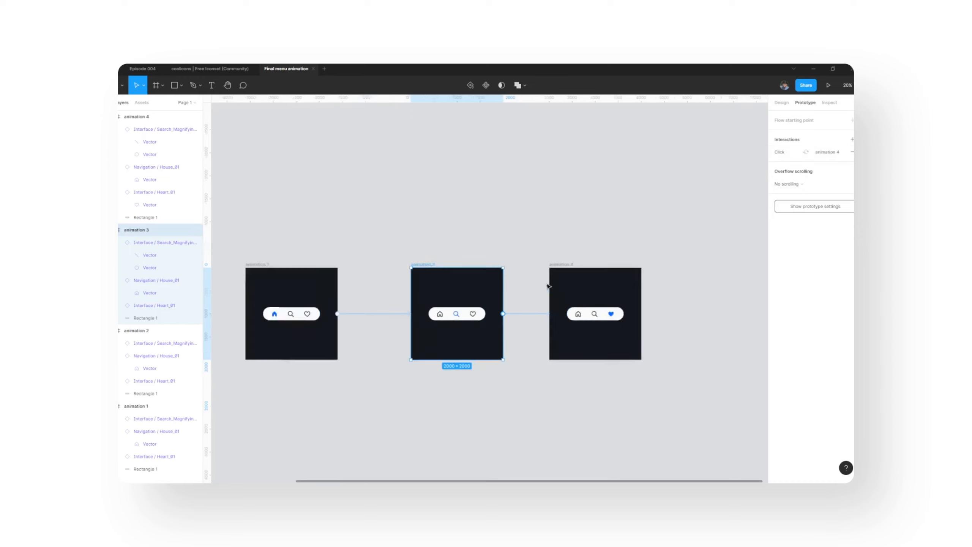
{"action": "left_click", "coordinate": [563, 273]}
{"action": "scroll", "coordinate": [694, 279], "scroll_direction": "down", "scroll_amount": 2}
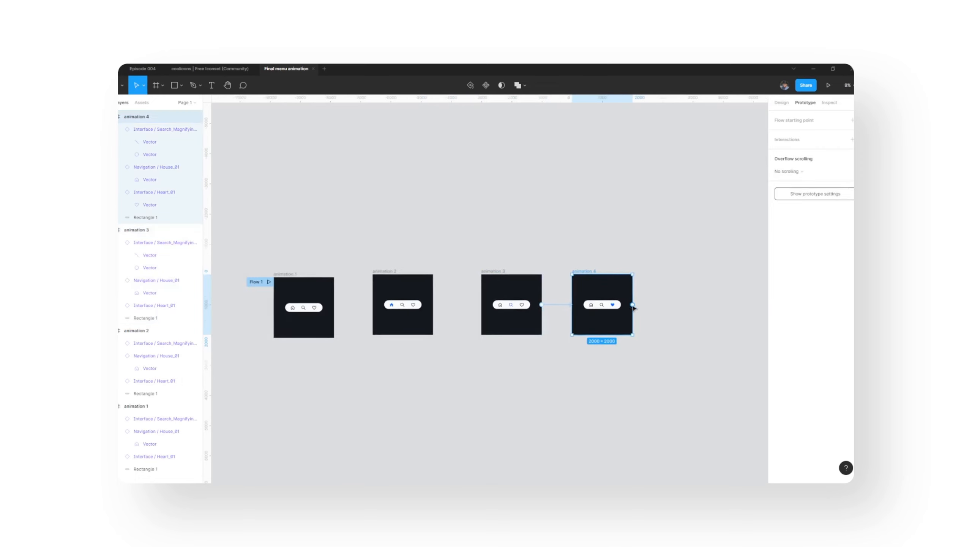
{"action": "left_click_drag", "start_coordinate": [632, 304], "coordinate": [383, 319]}
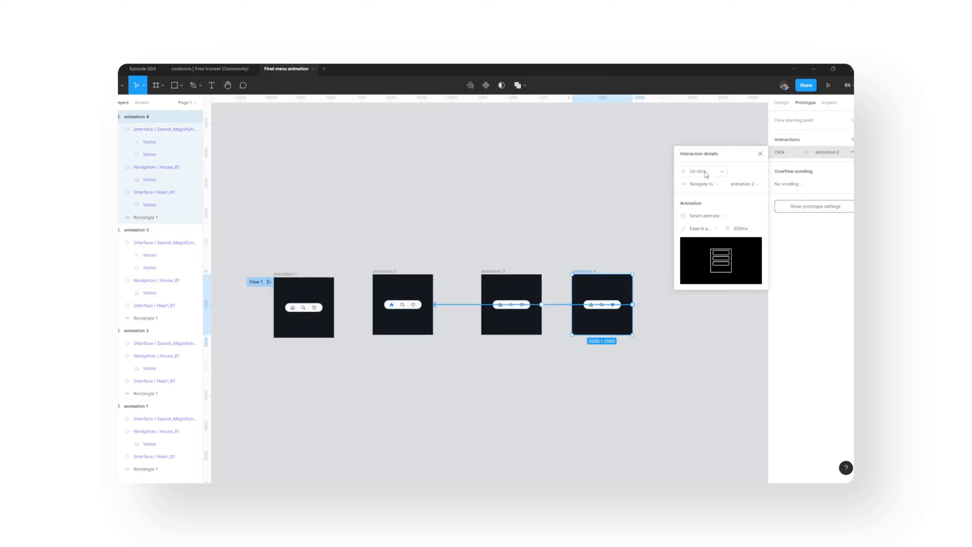
{"action": "left_click", "coordinate": [702, 229]}
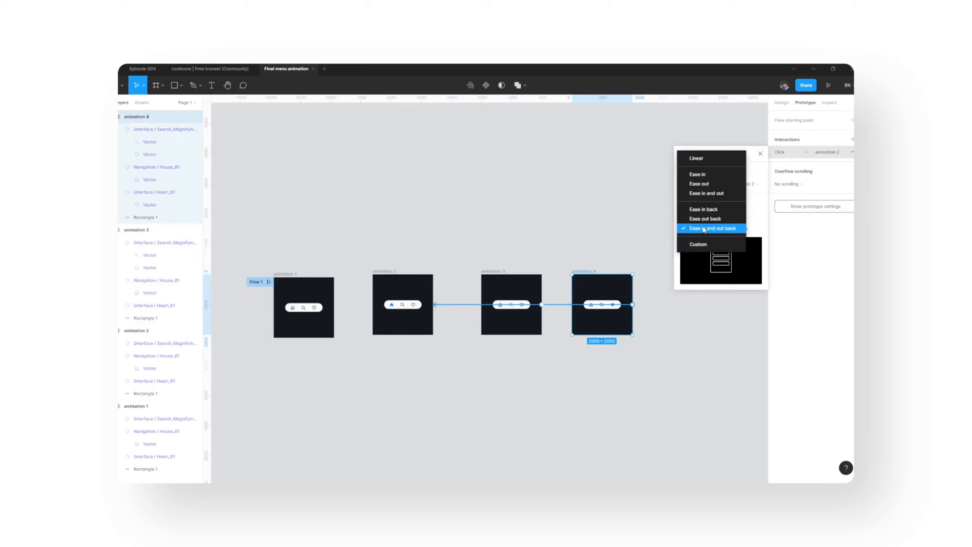
{"action": "left_click", "coordinate": [703, 229]}
{"action": "left_click", "coordinate": [760, 154]}
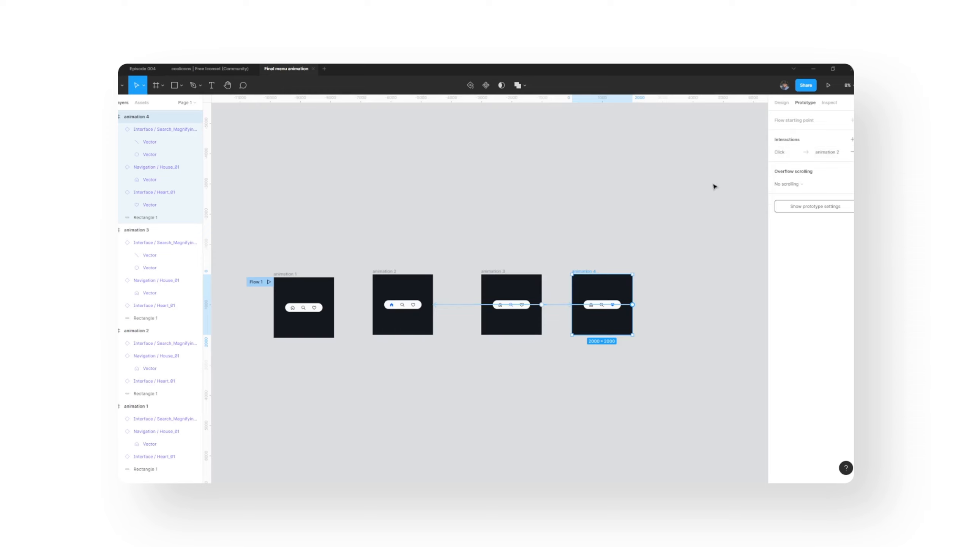
Step: Preview the Flow 1 prototype from animation 1, scaled down to fit the screen
{"action": "scroll", "coordinate": [365, 262], "scroll_direction": "down", "scroll_amount": 2}
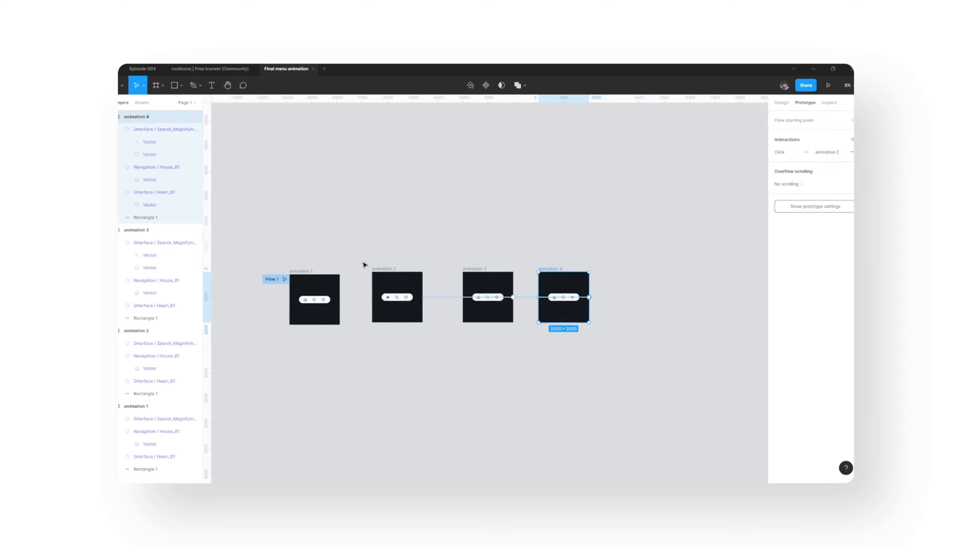
{"action": "left_click", "coordinate": [284, 280]}
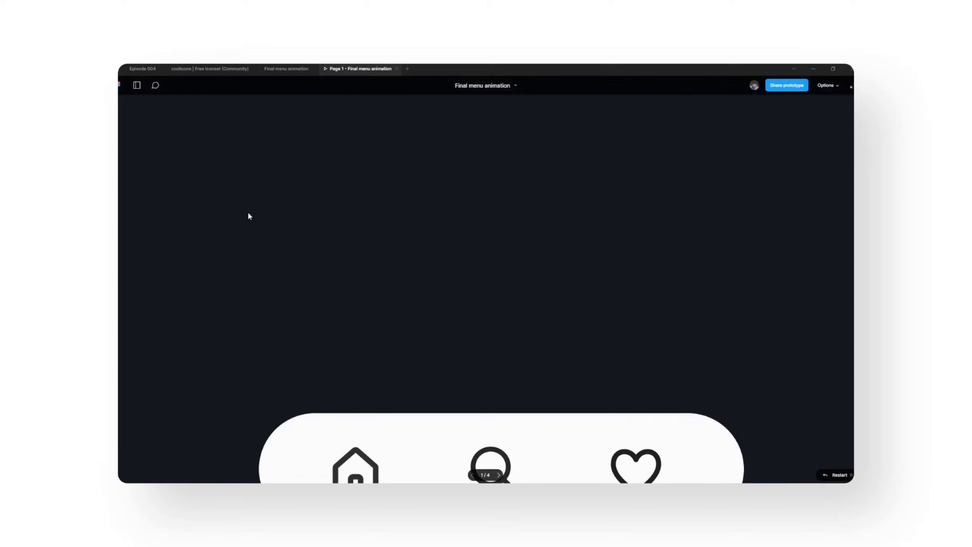
{"action": "left_click", "coordinate": [827, 85]}
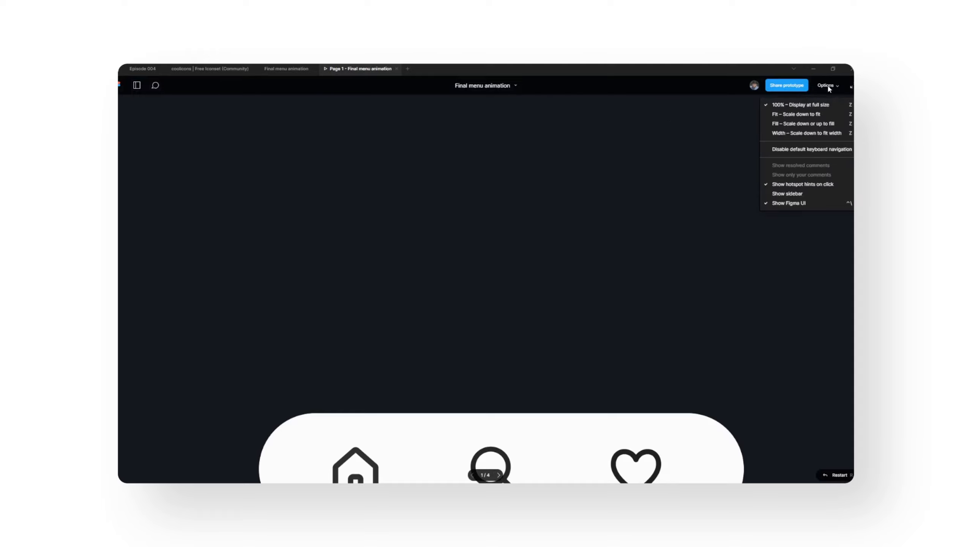
{"action": "left_click", "coordinate": [813, 115]}
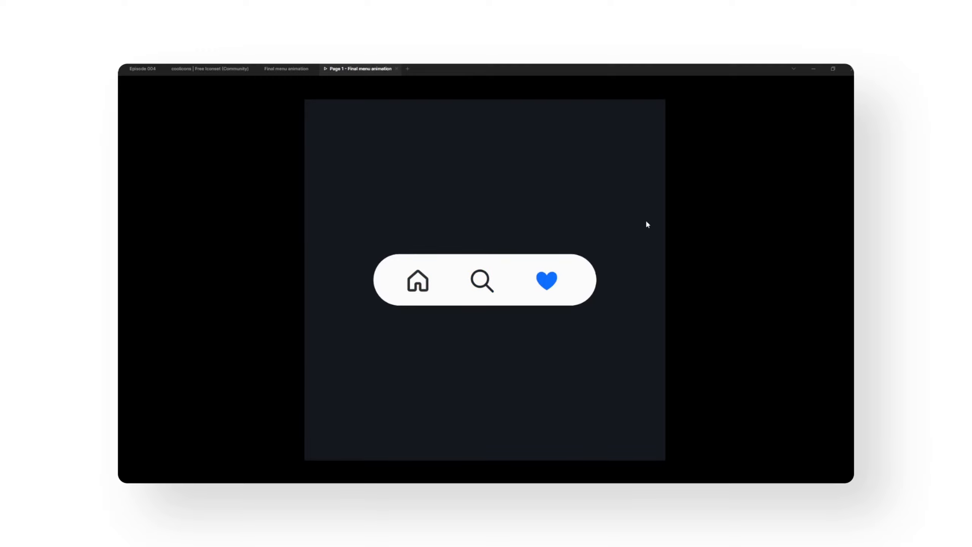
{"action": "mouse_move", "coordinate": [627, 102]}
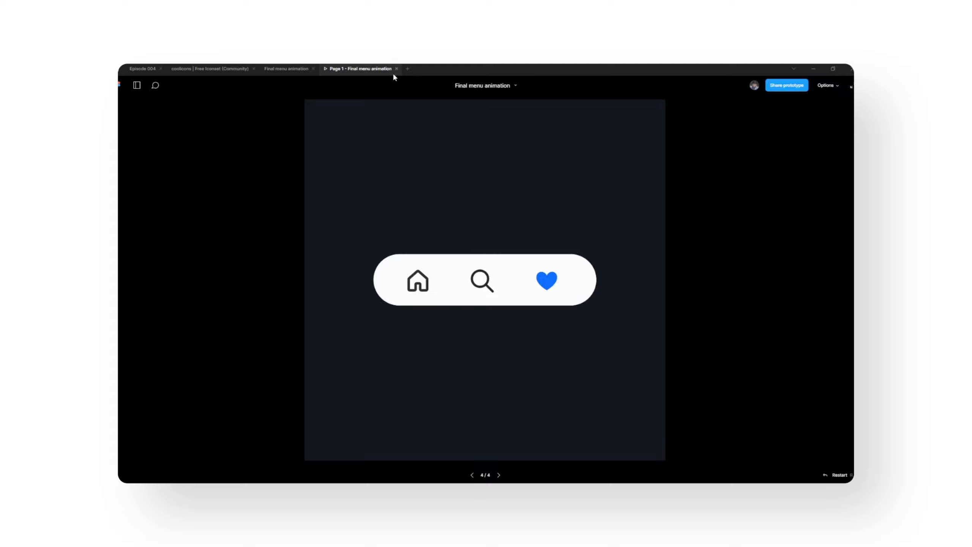